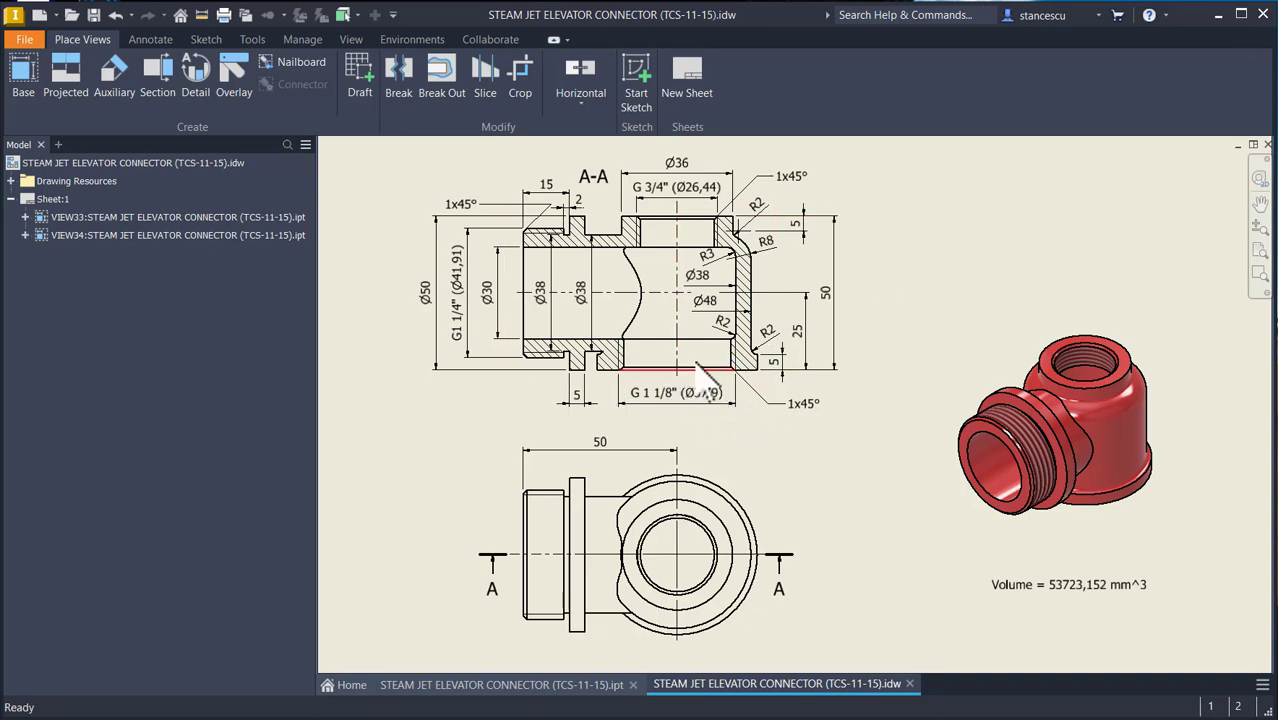
Create a new part from the Standard (mm).ipt template and start a 2D sketch on the XY plane
click(690, 284)
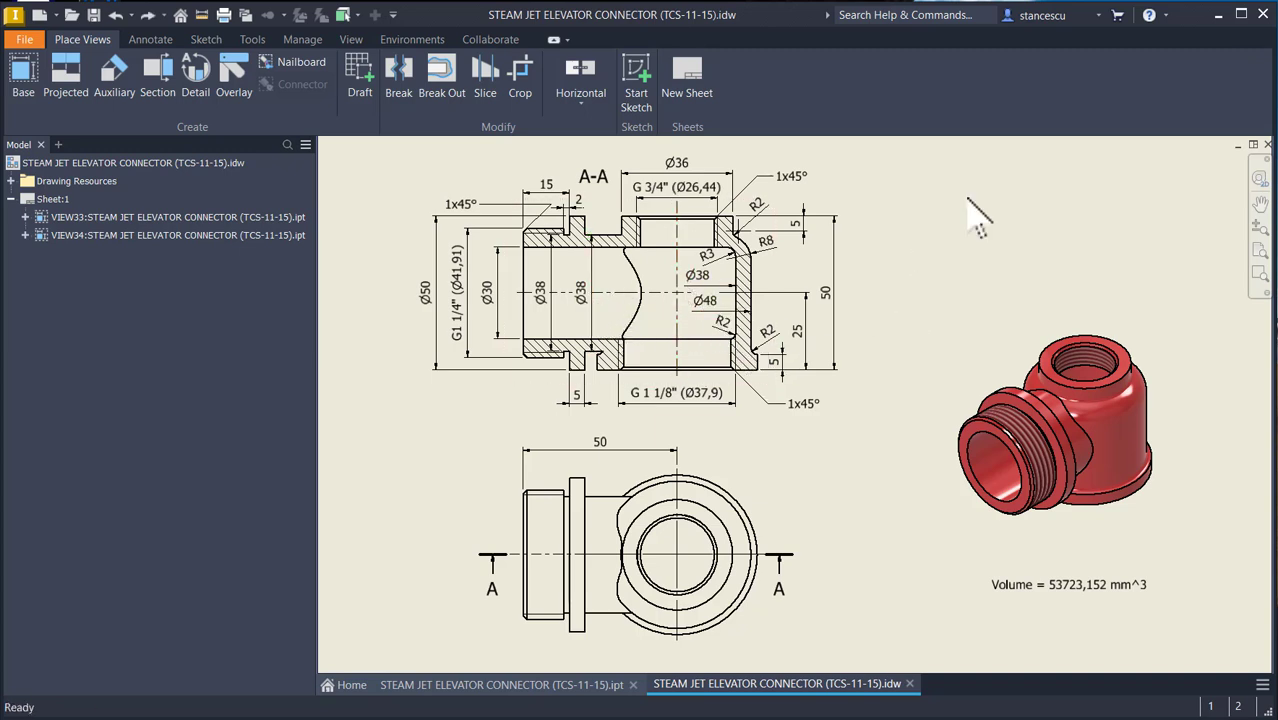
click(37, 15)
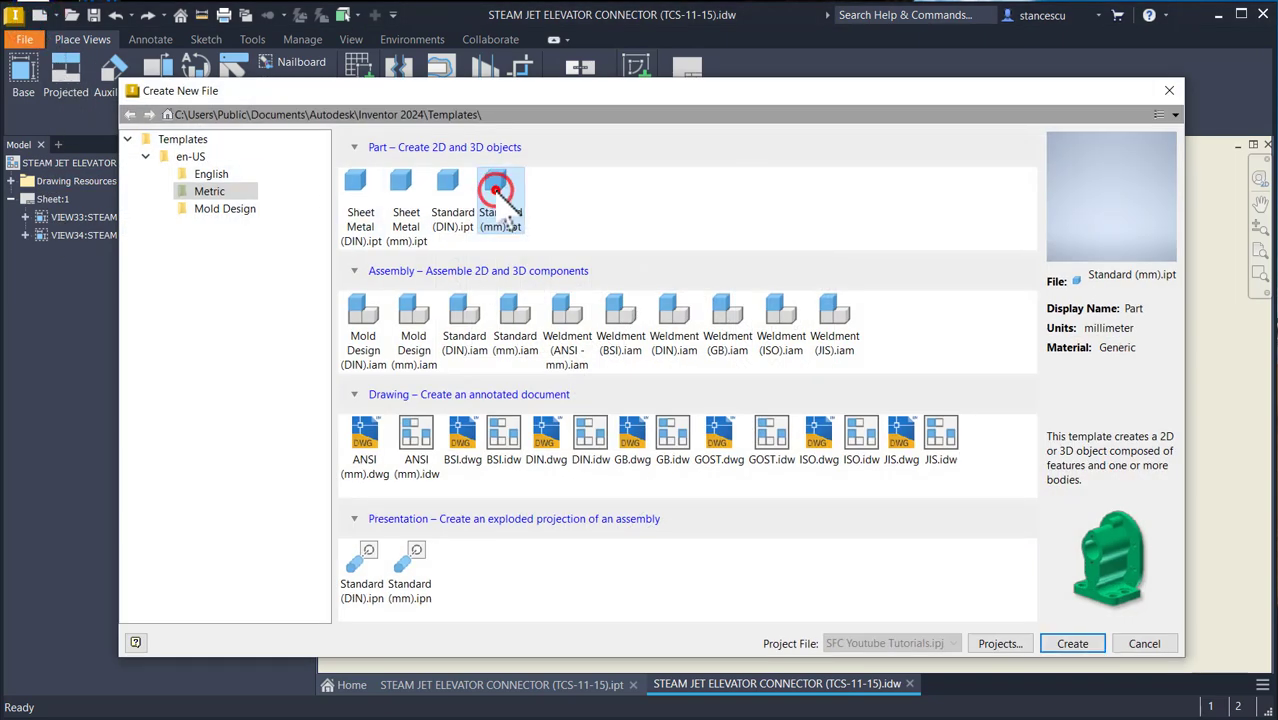
double_click(497, 190)
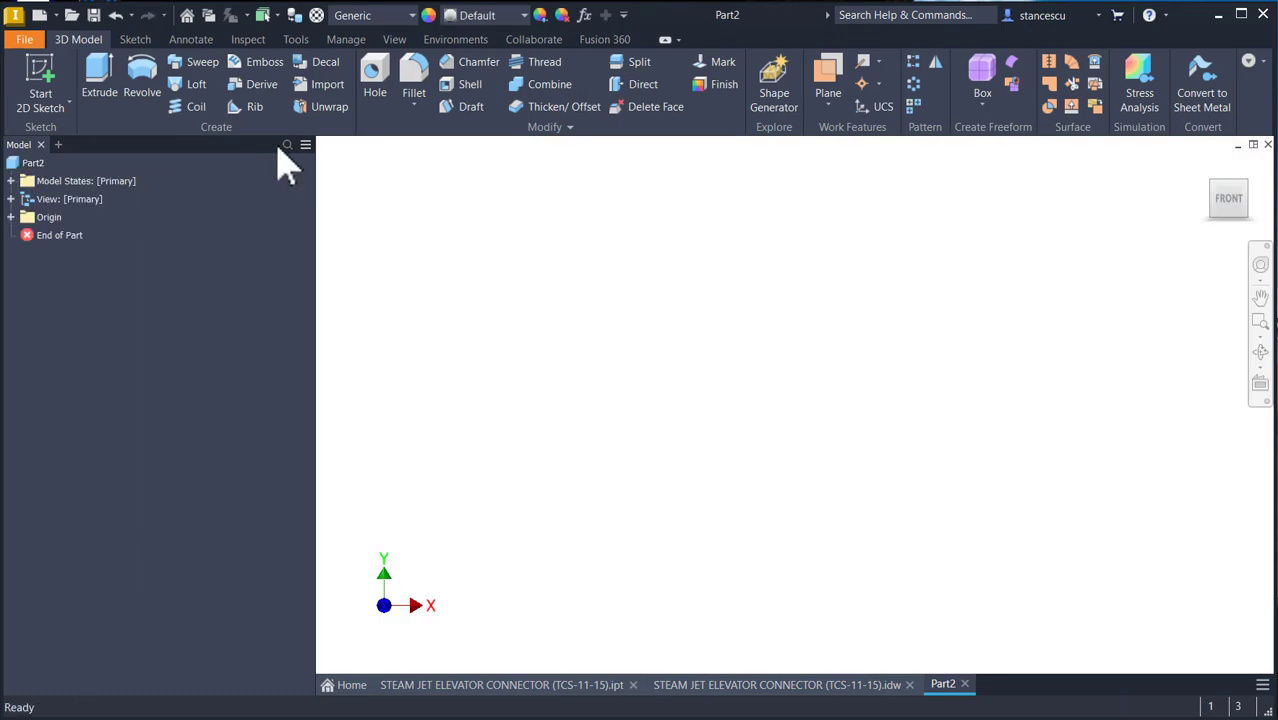
click(40, 68)
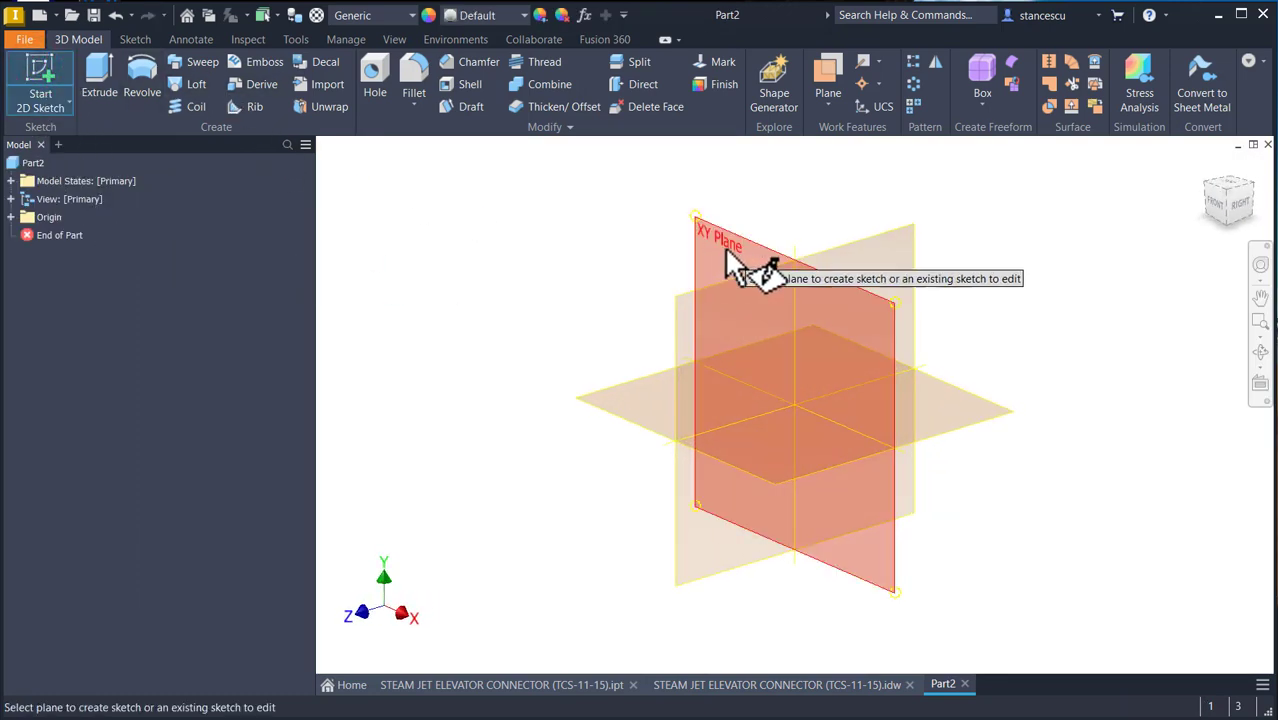
click(726, 250)
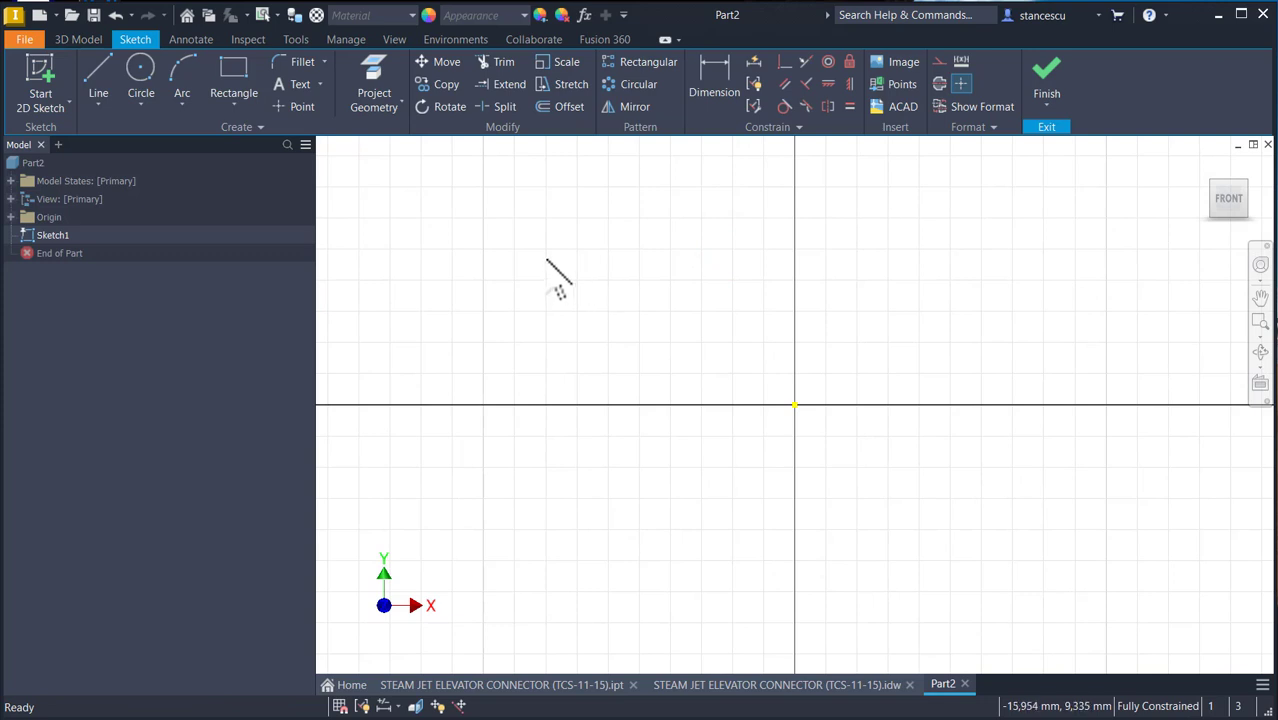
Draw a vertical line 50 mm long to the right of the origin
click(104, 74)
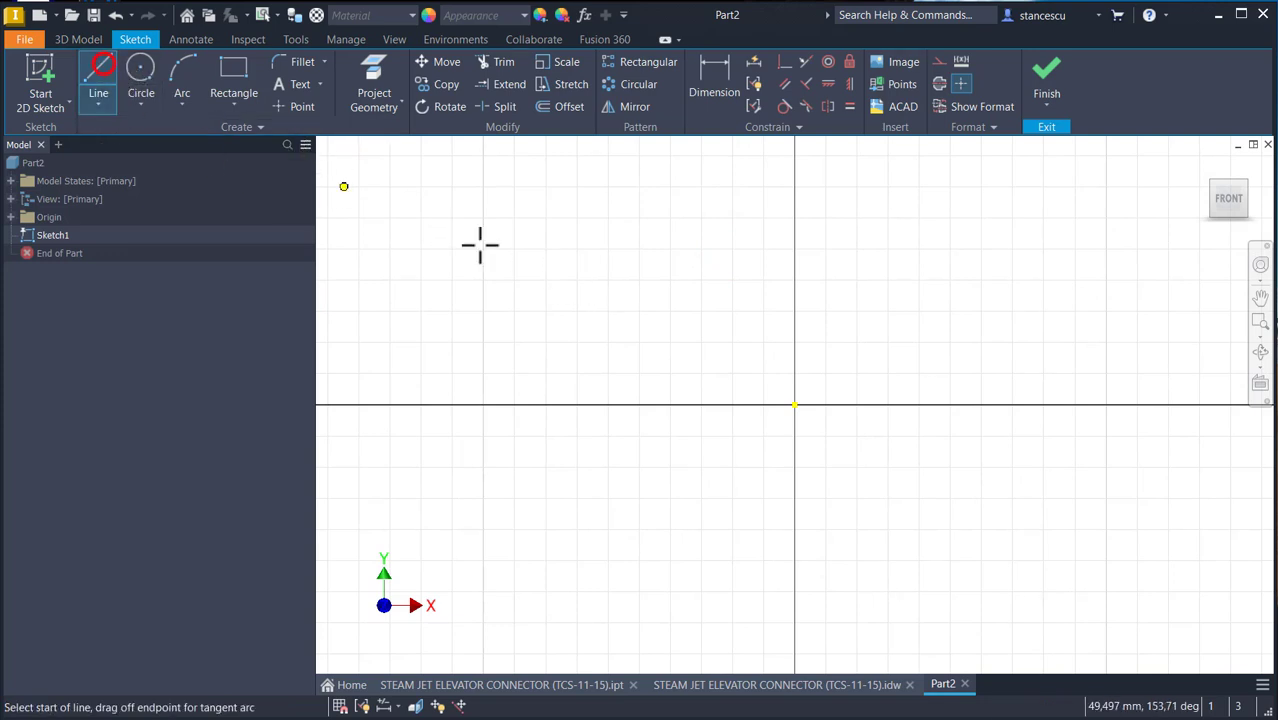
click(860, 552)
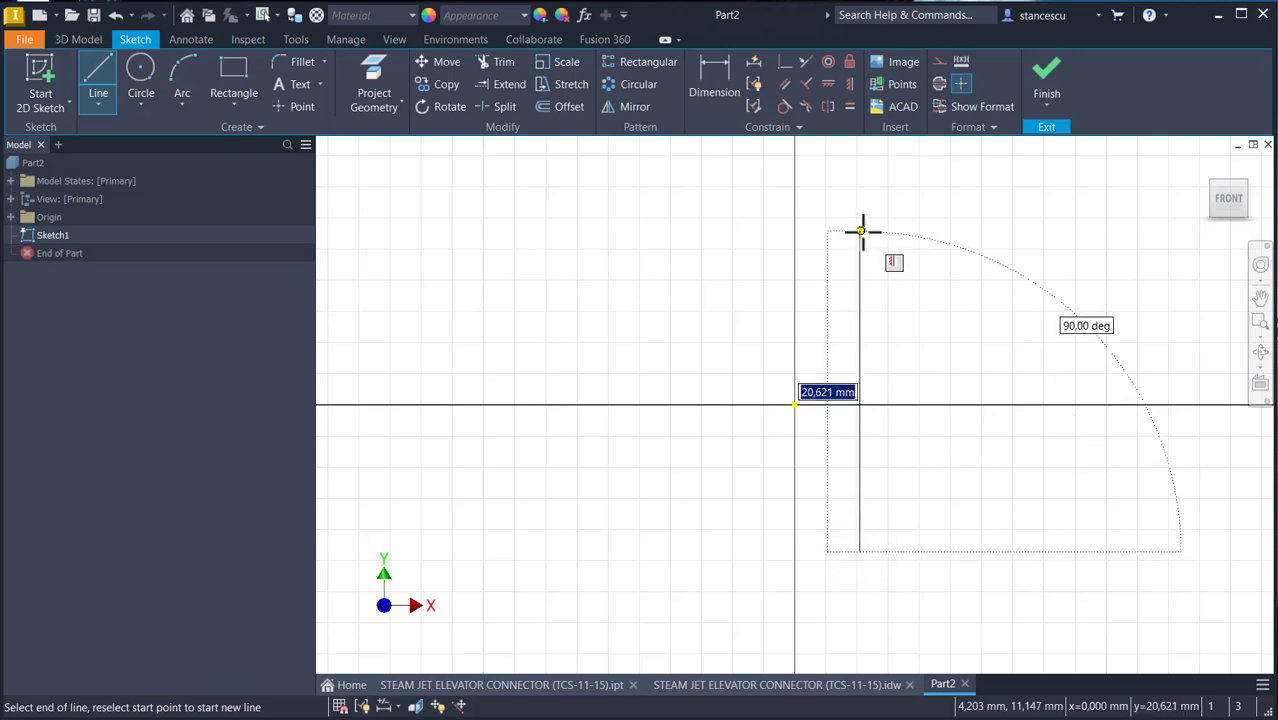
key(Return)
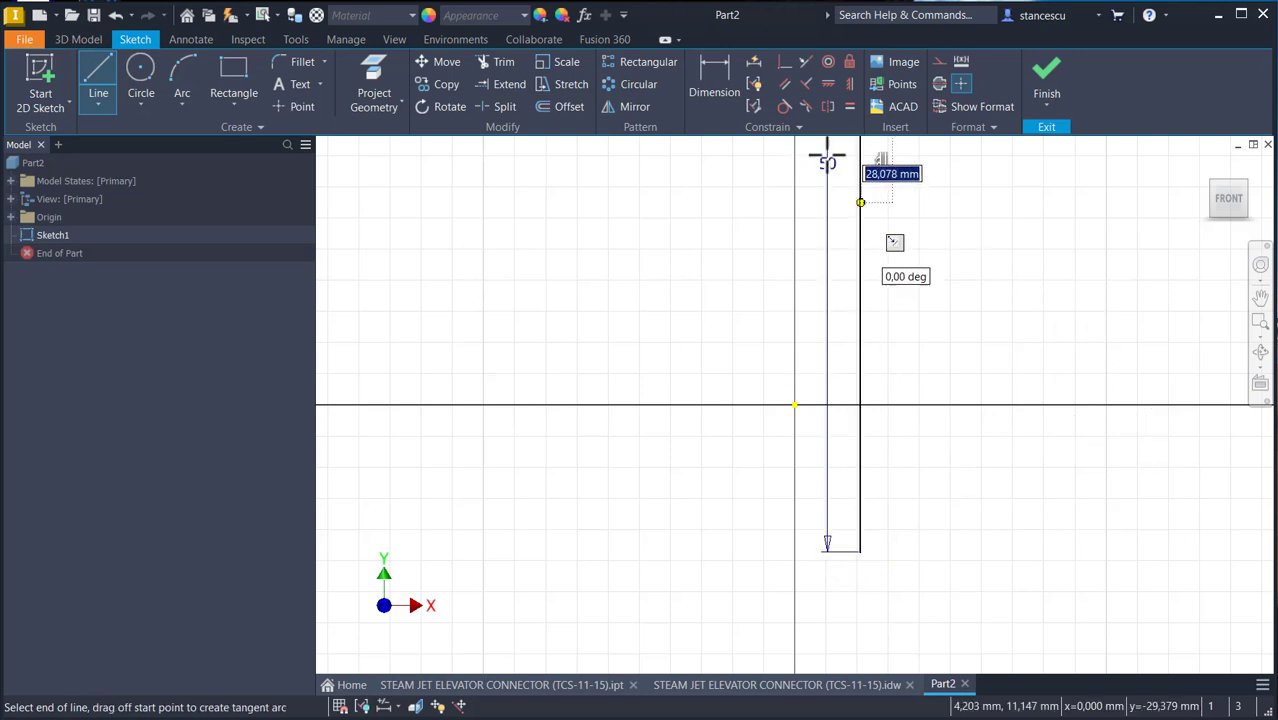
Apply a coincident constraint between the vertical line's midpoint and the sketch origin
click(785, 62)
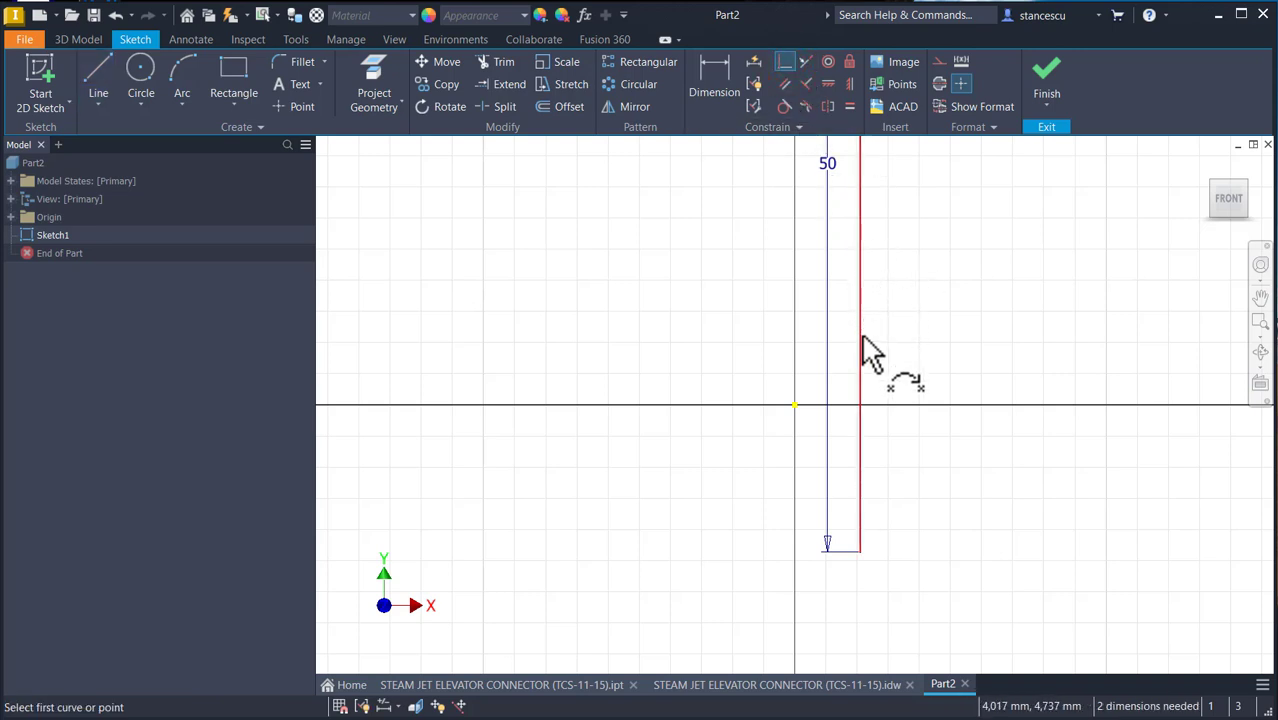
scroll(861, 208, down, 4)
middle_drag(861, 225, 858, 343)
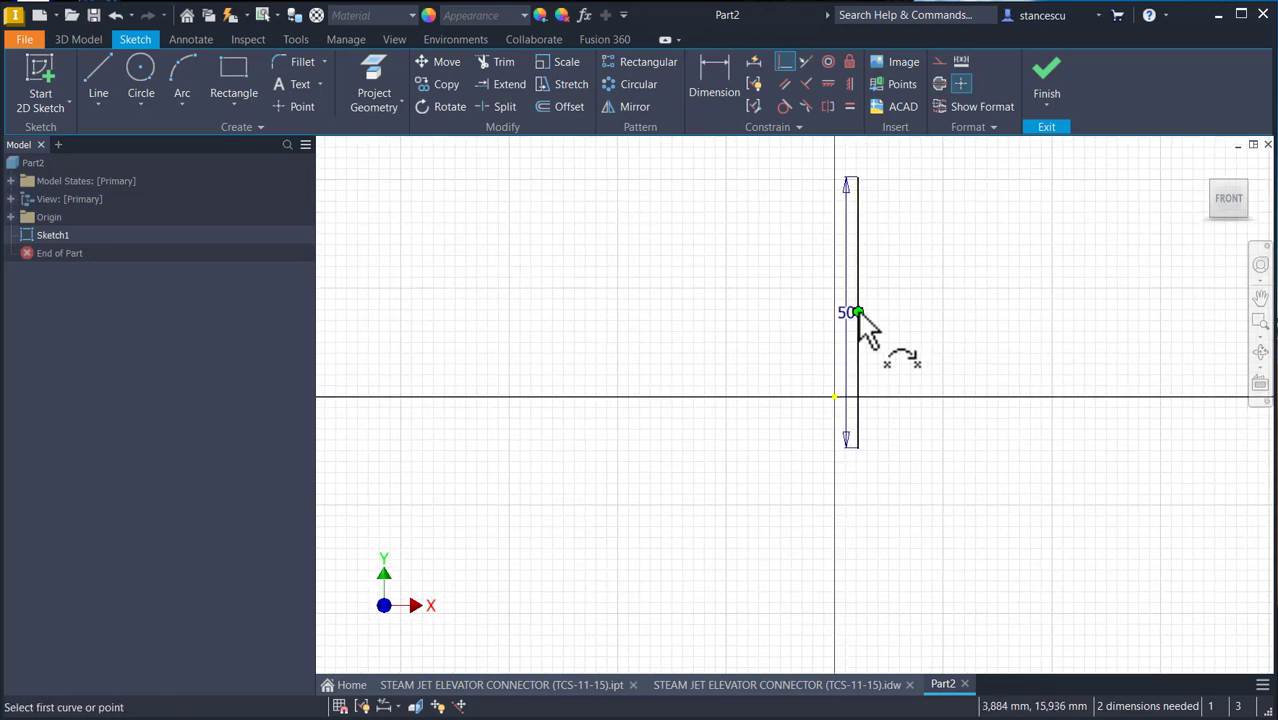
click(858, 312)
click(835, 398)
key(Escape)
Move the 50 mm dimension clear of the vertical line and convert that line to a centerline
drag(830, 414, 1021, 422)
drag(880, 341, 762, 360)
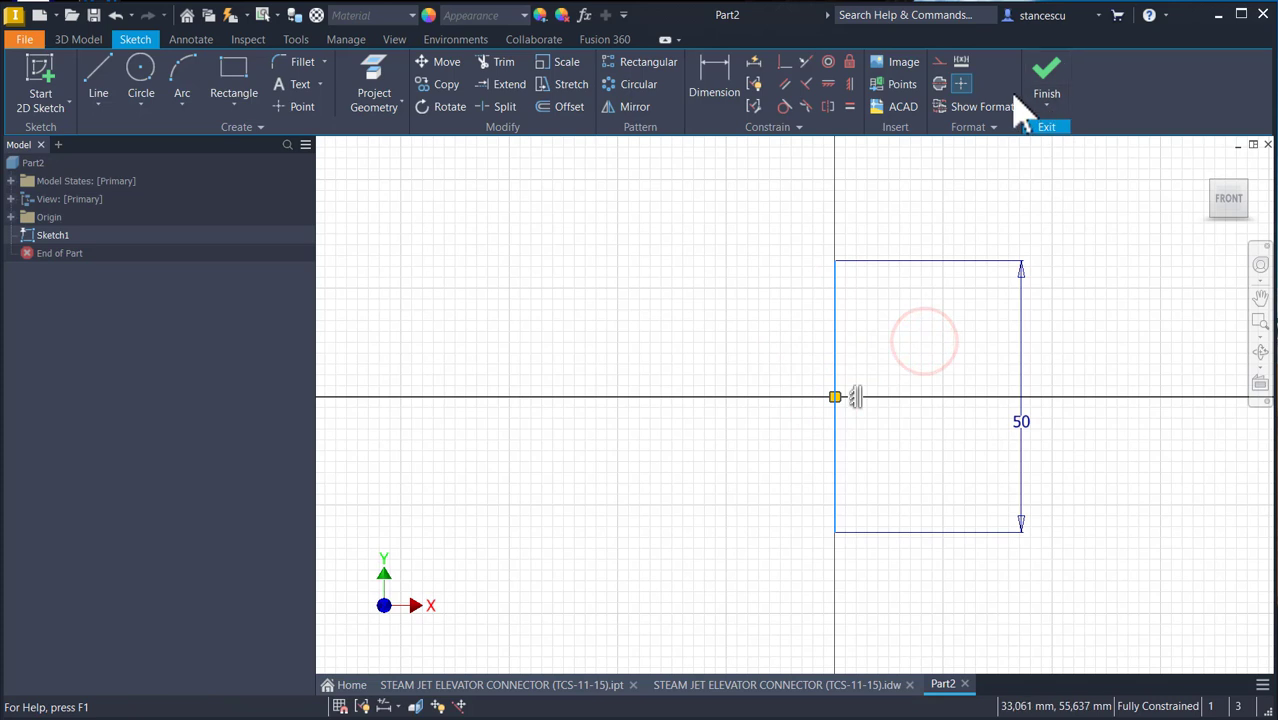
click(940, 84)
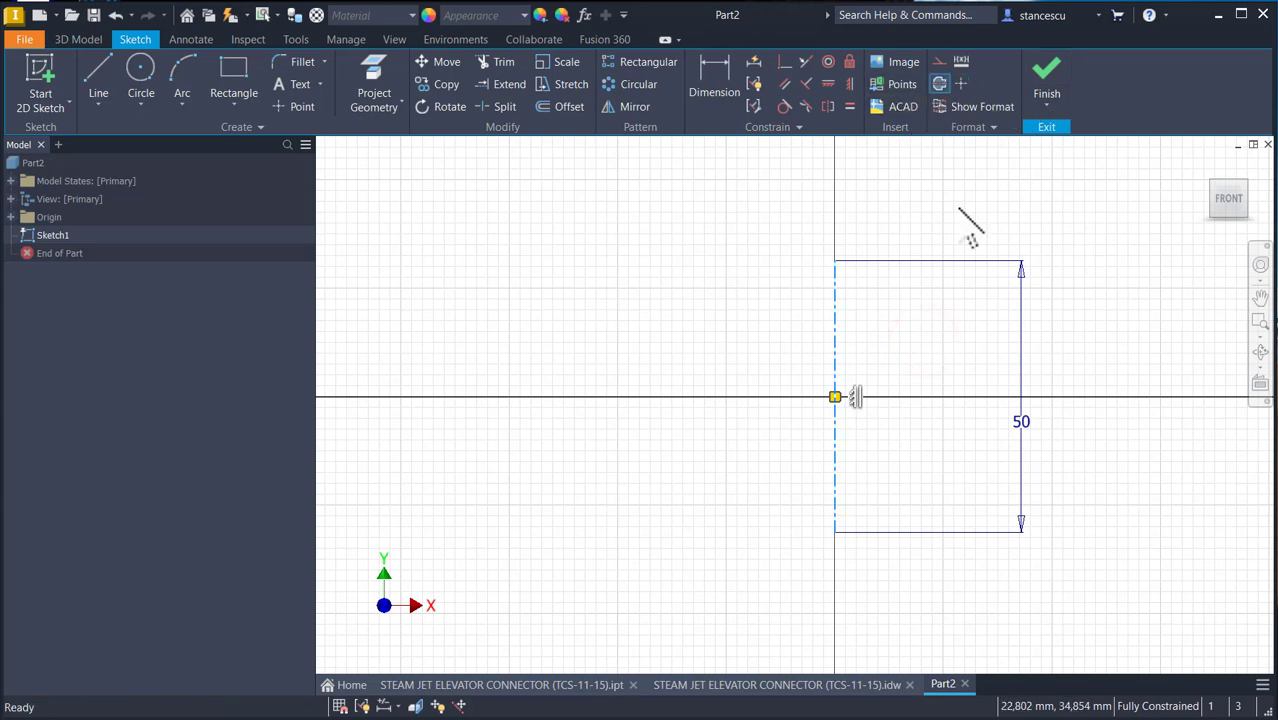
Draw the upper profile from the centerline's top: a horizontal line about 18 mm, a vertical line about 2.8 mm and two tangent arcs
click(98, 80)
click(835, 263)
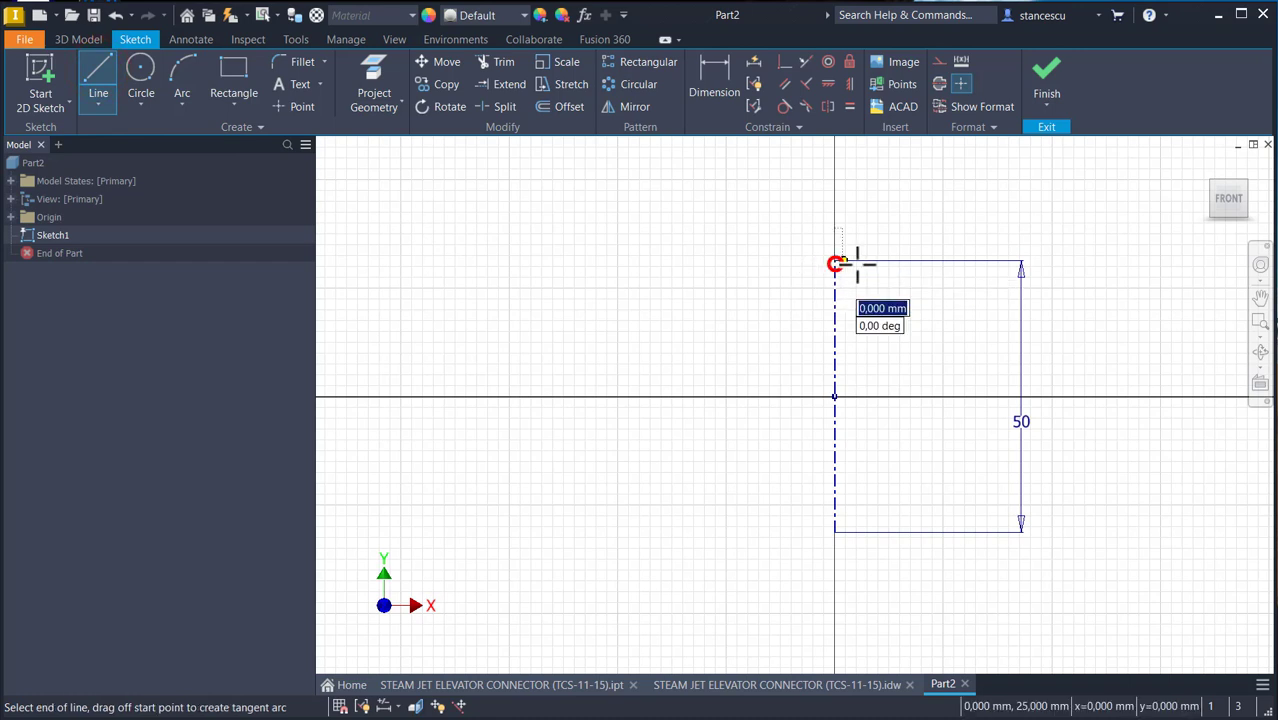
click(934, 262)
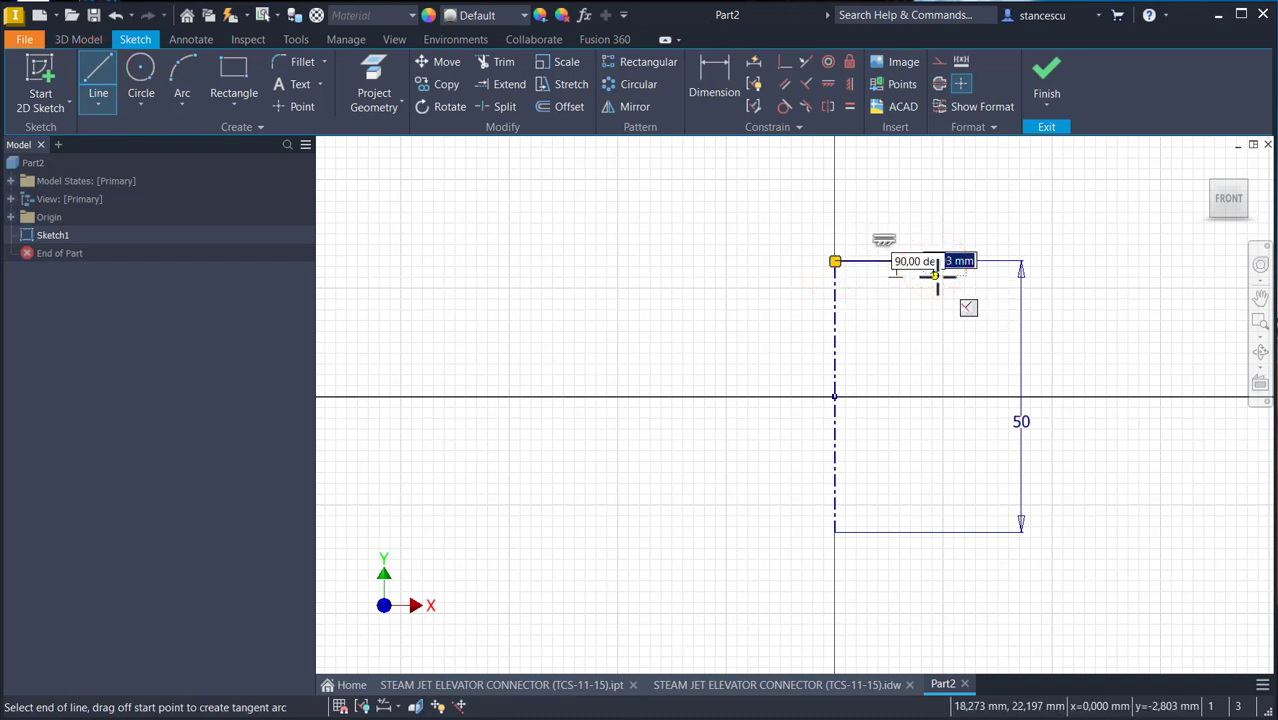
scroll(936, 273, up, 4)
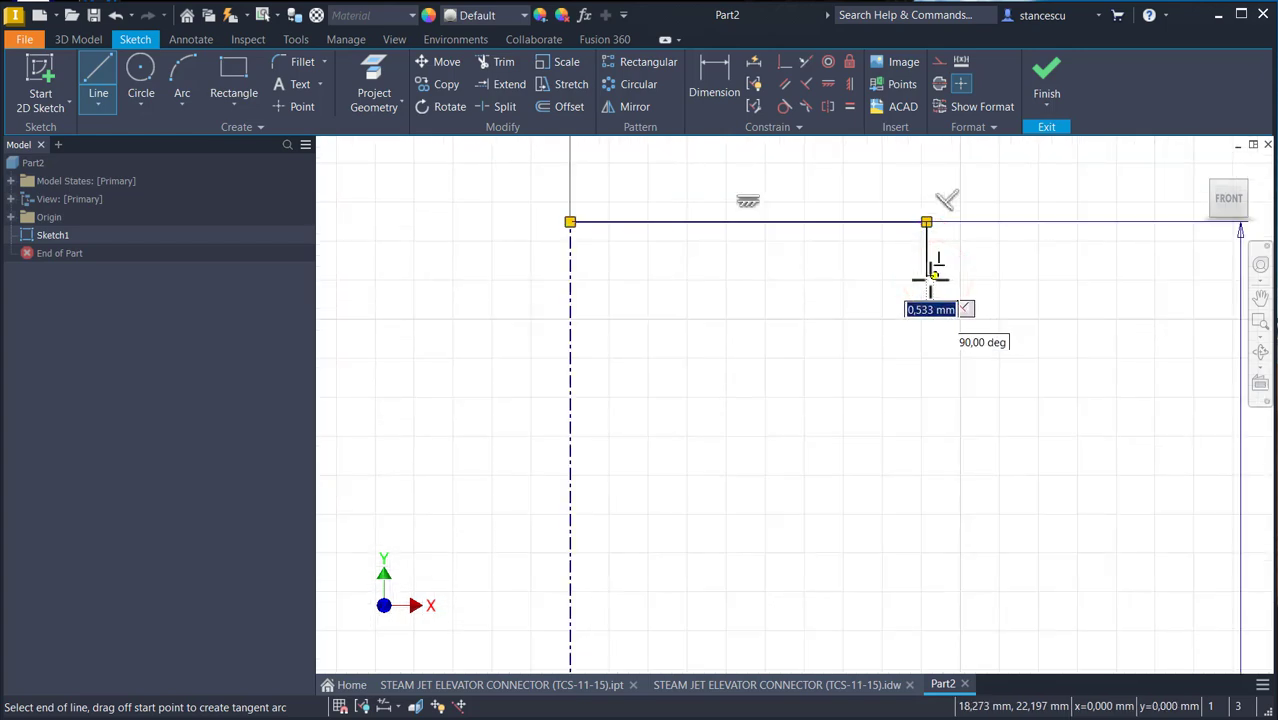
drag(925, 280, 999, 376)
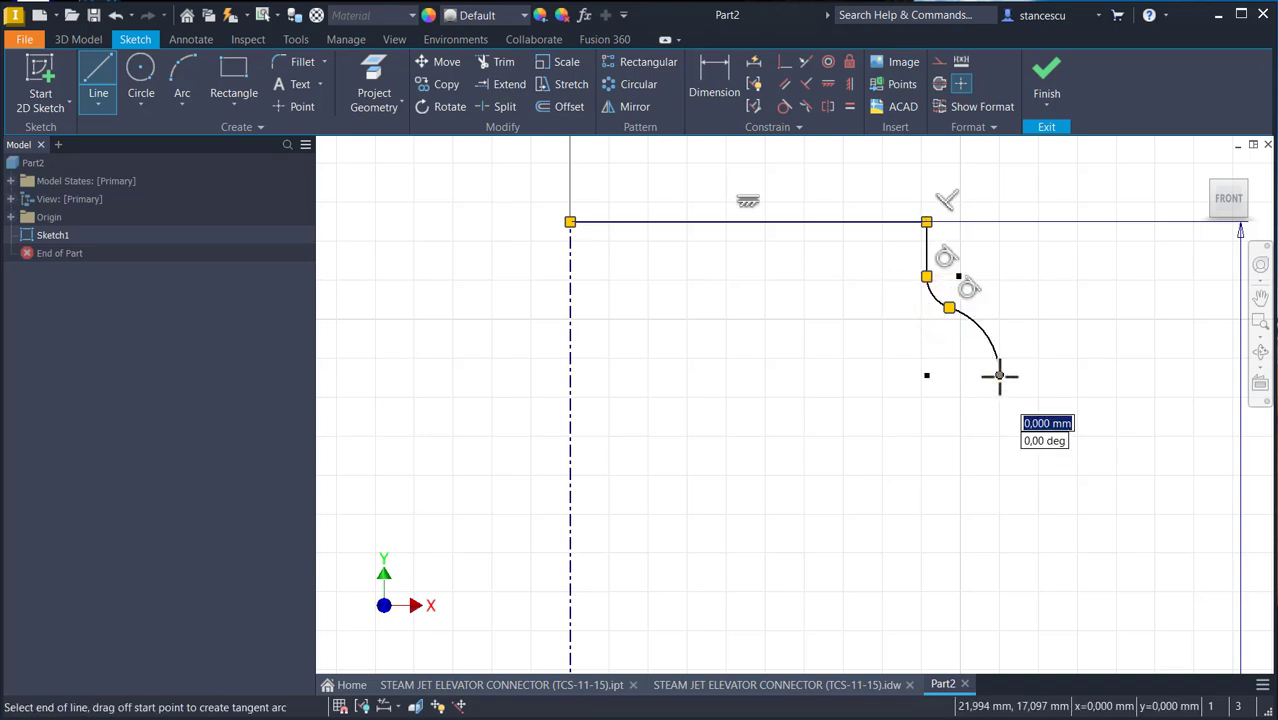
Continue the profile with a vertical line about 34 mm long and an outward tangent arc of about 1.1 mm radius
middle_drag(990, 465, 998, 285)
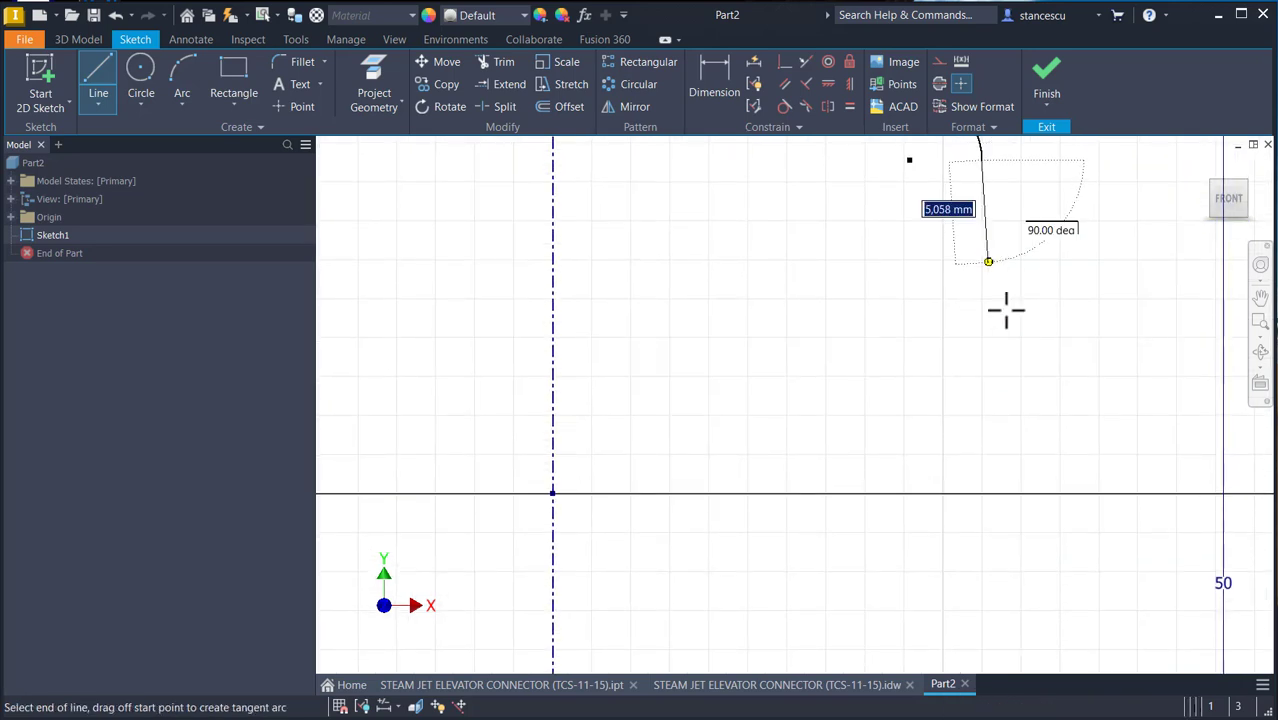
middle_drag(970, 419, 998, 305)
middle_drag(993, 448, 1021, 341)
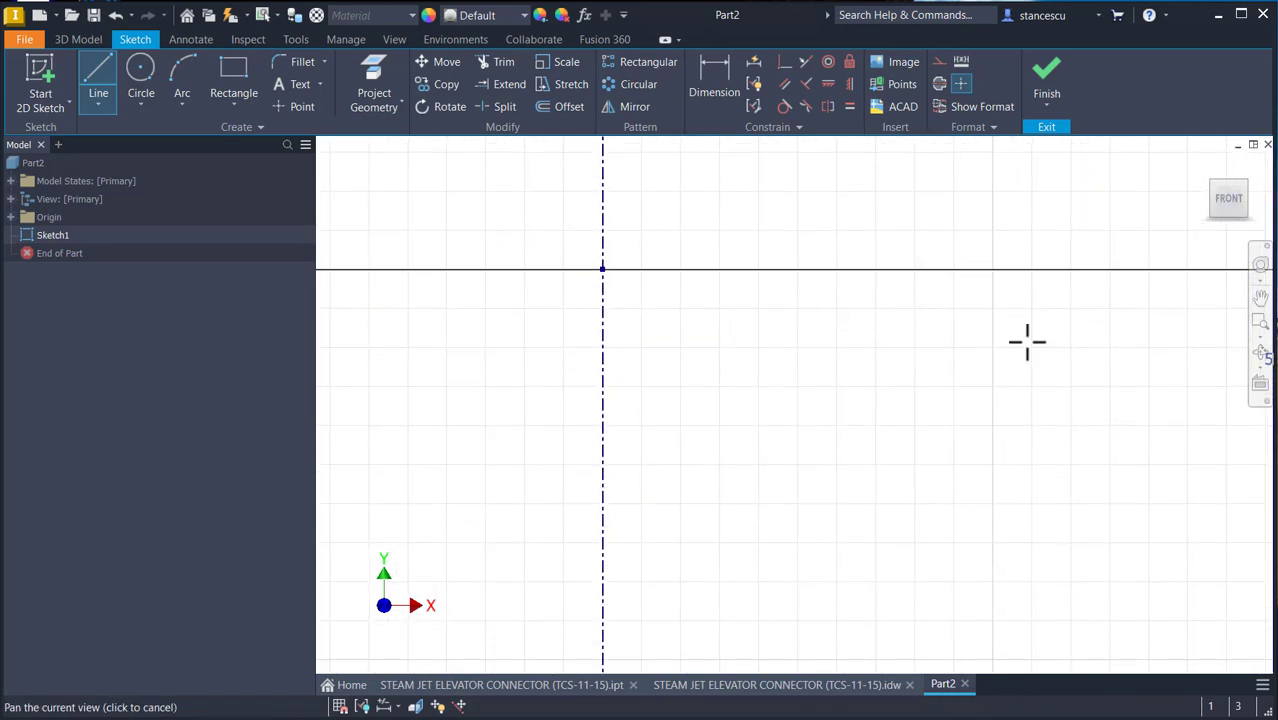
middle_drag(1026, 496, 1027, 343)
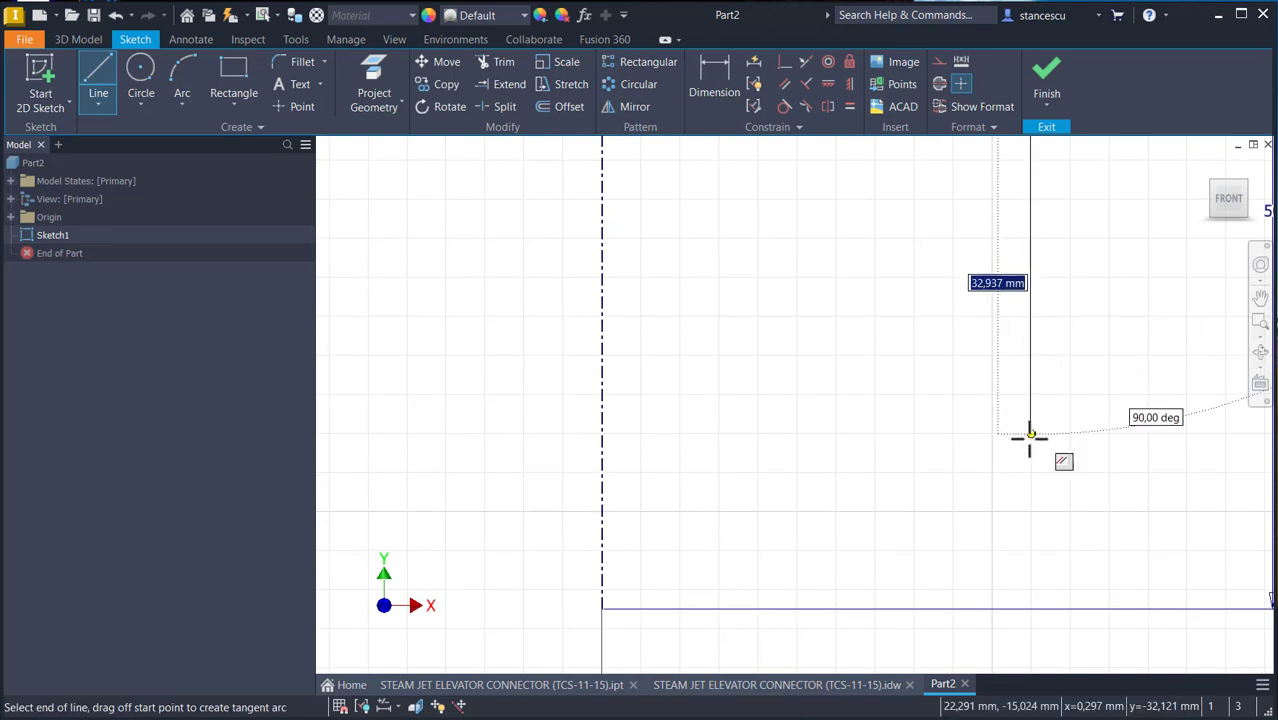
click(1032, 458)
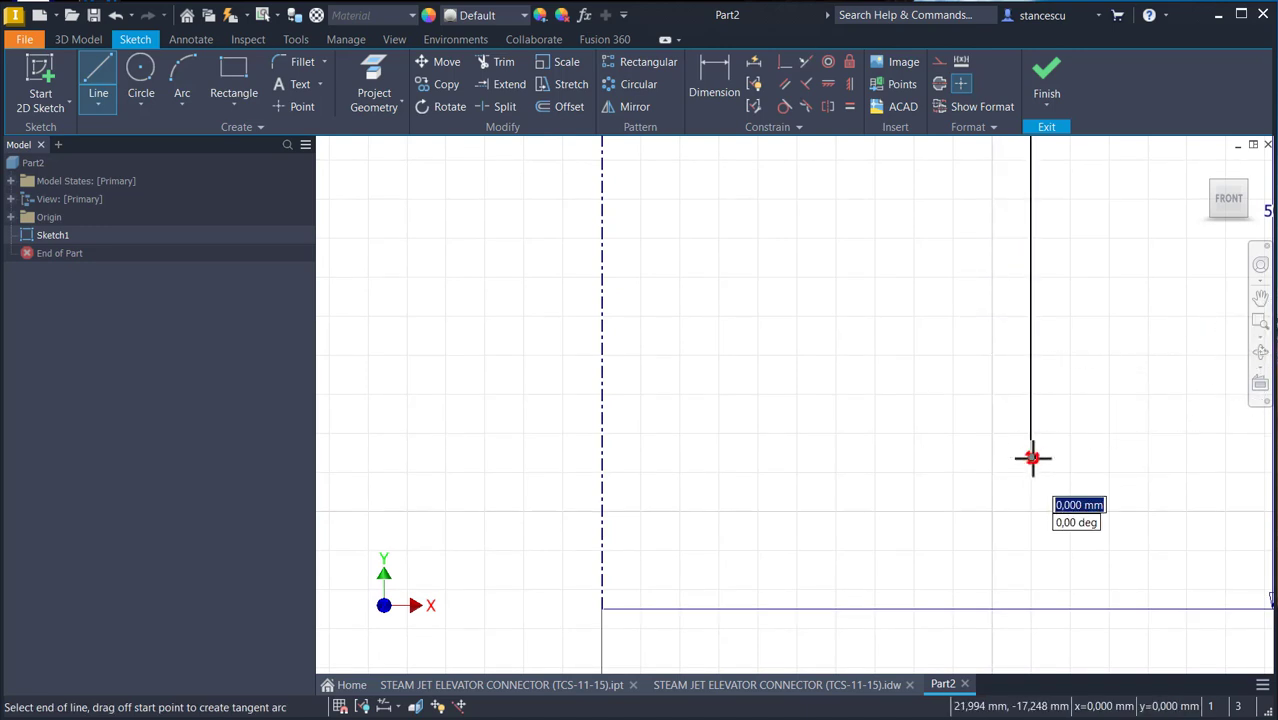
drag(1032, 458, 1050, 480)
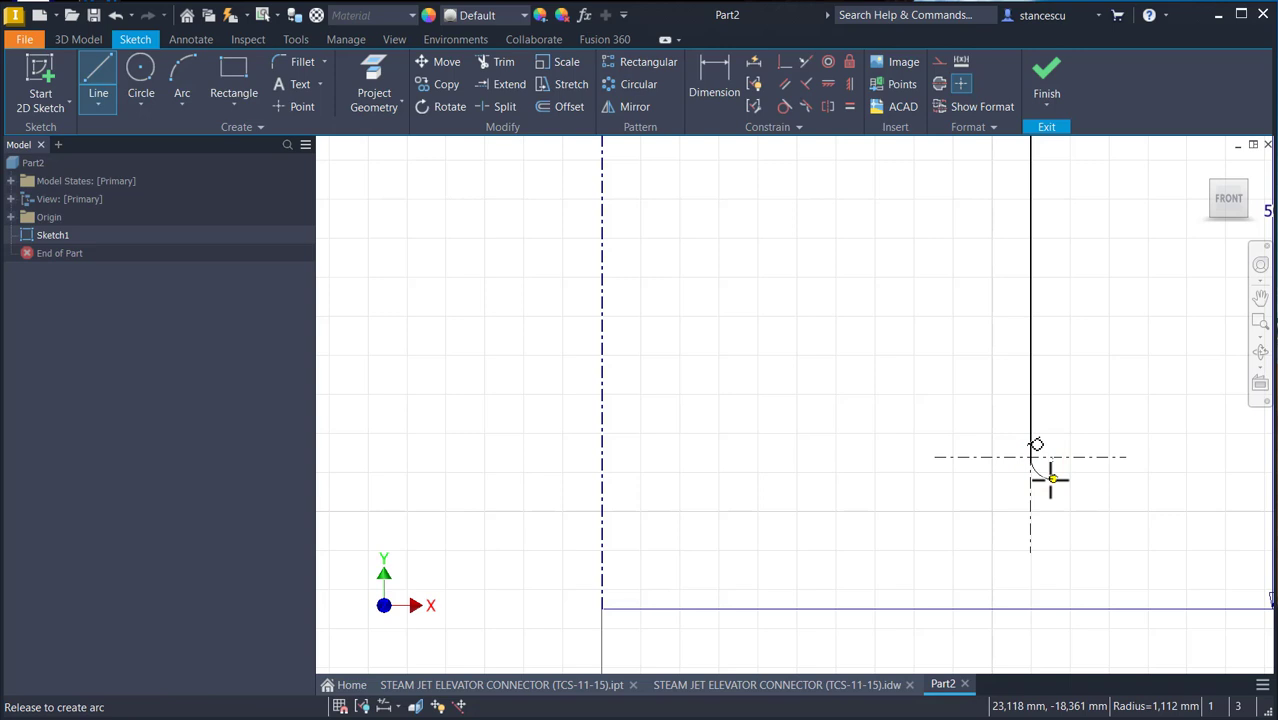
drag(1050, 480, 1051, 479)
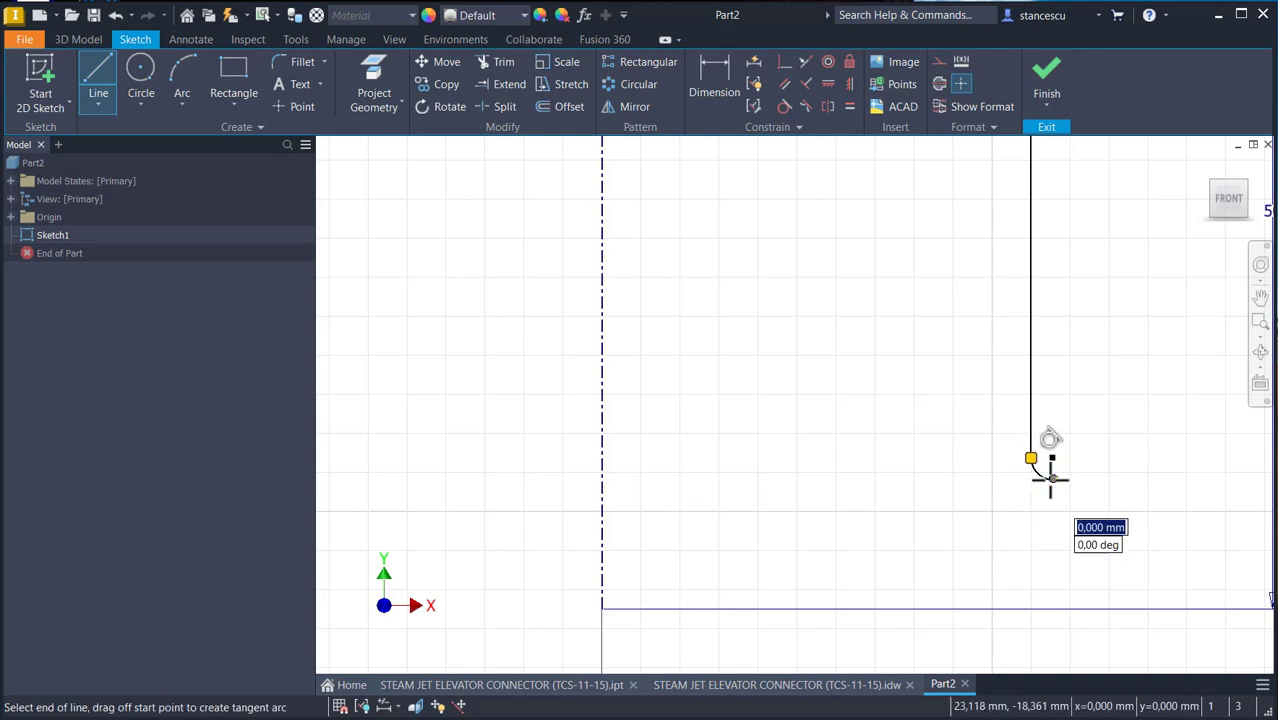
Finish the profile with a vertical line about 6.6 mm long and a horizontal line back to the centerline's lower end
click(1051, 607)
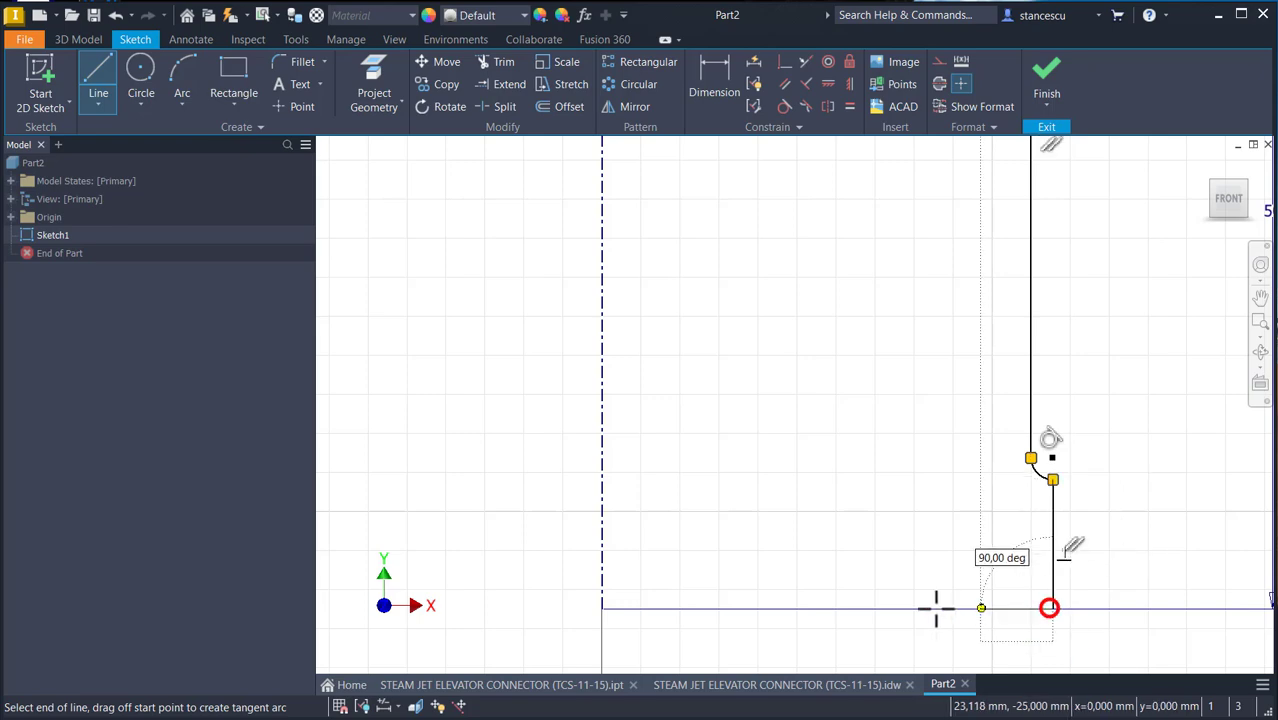
click(602, 607)
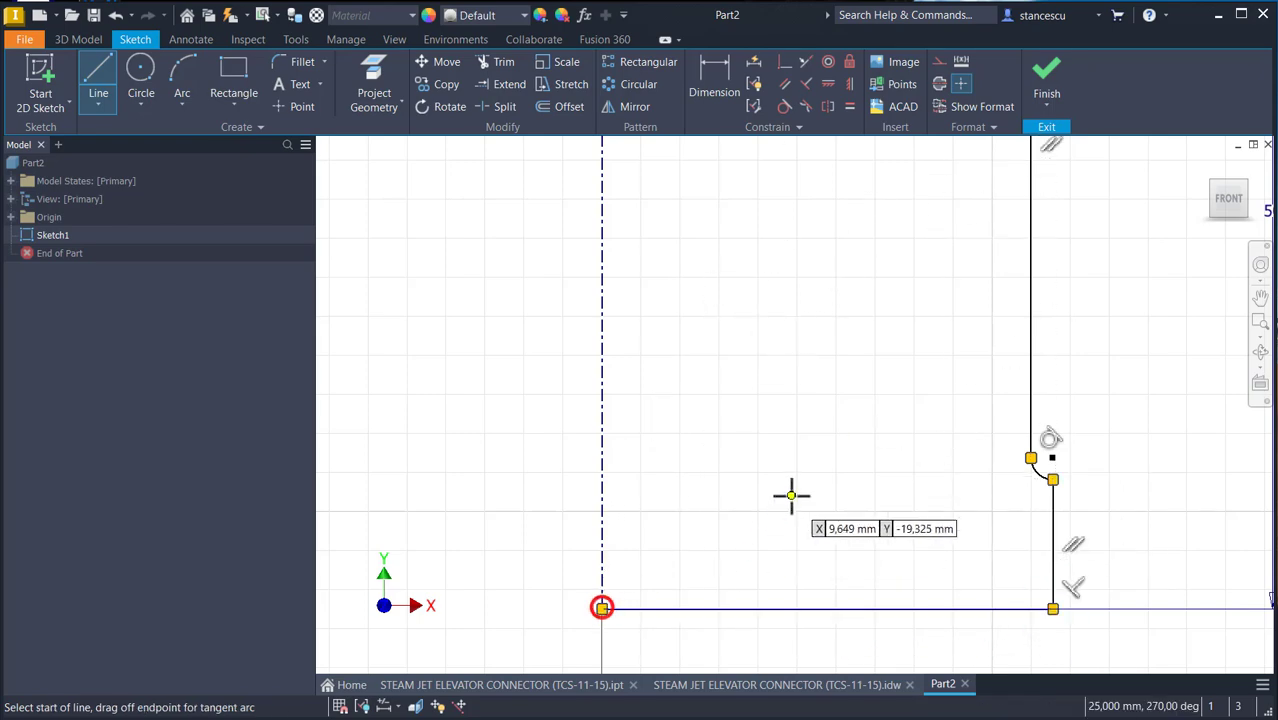
key(Home)
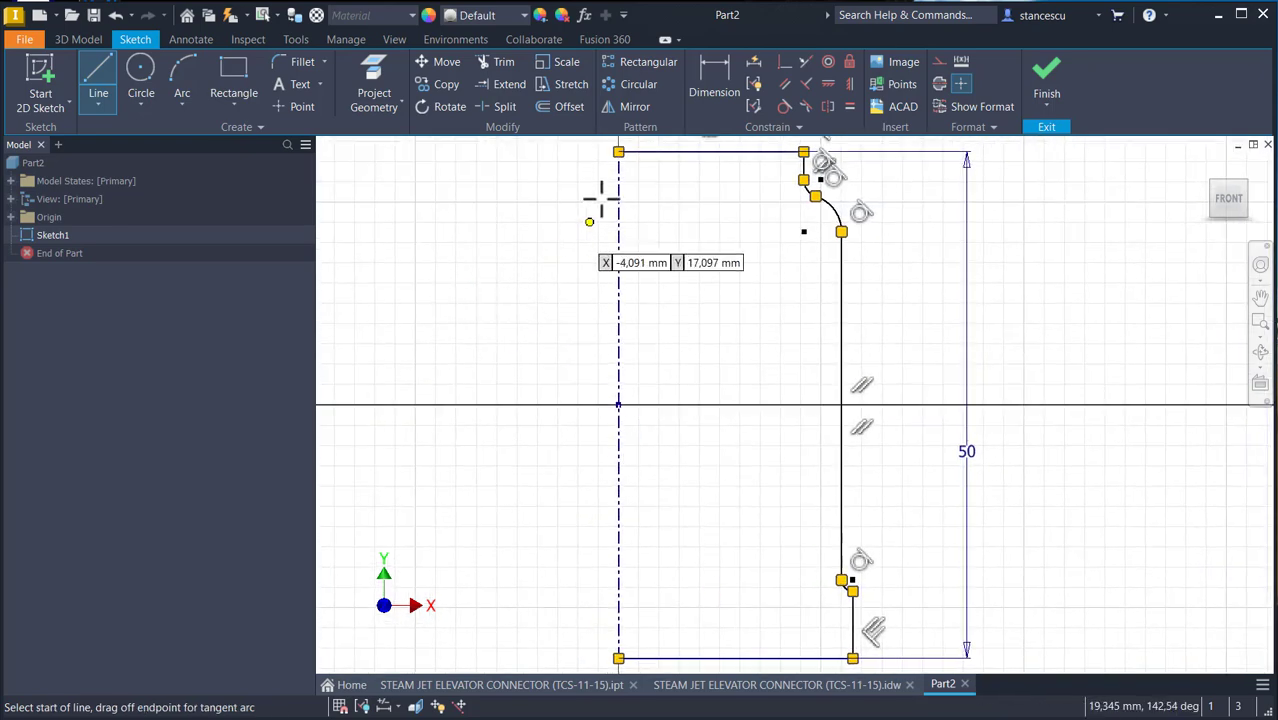
Dimension the upper concave arc's radius and set it to 2 mm
click(713, 88)
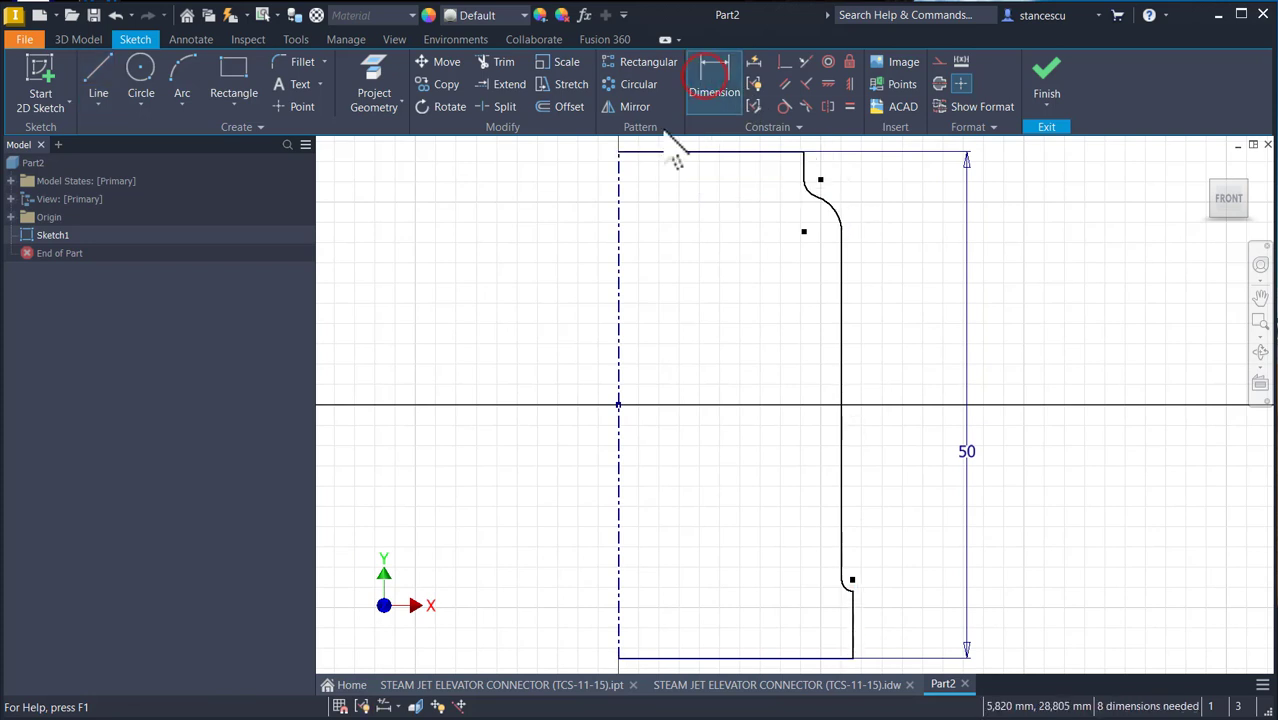
scroll(850, 225, up, 3)
scroll(764, 270, down, 3)
scroll(798, 250, up, 3)
click(797, 245)
click(755, 272)
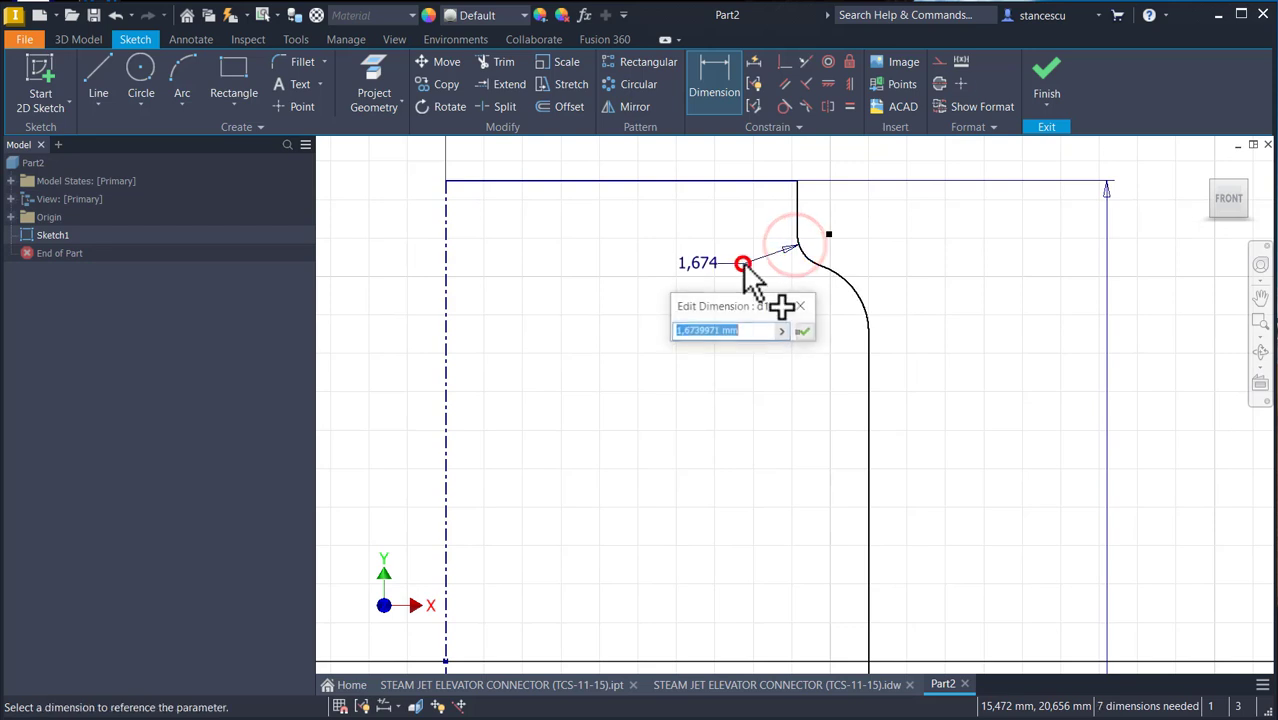
text(2)
key(Return)
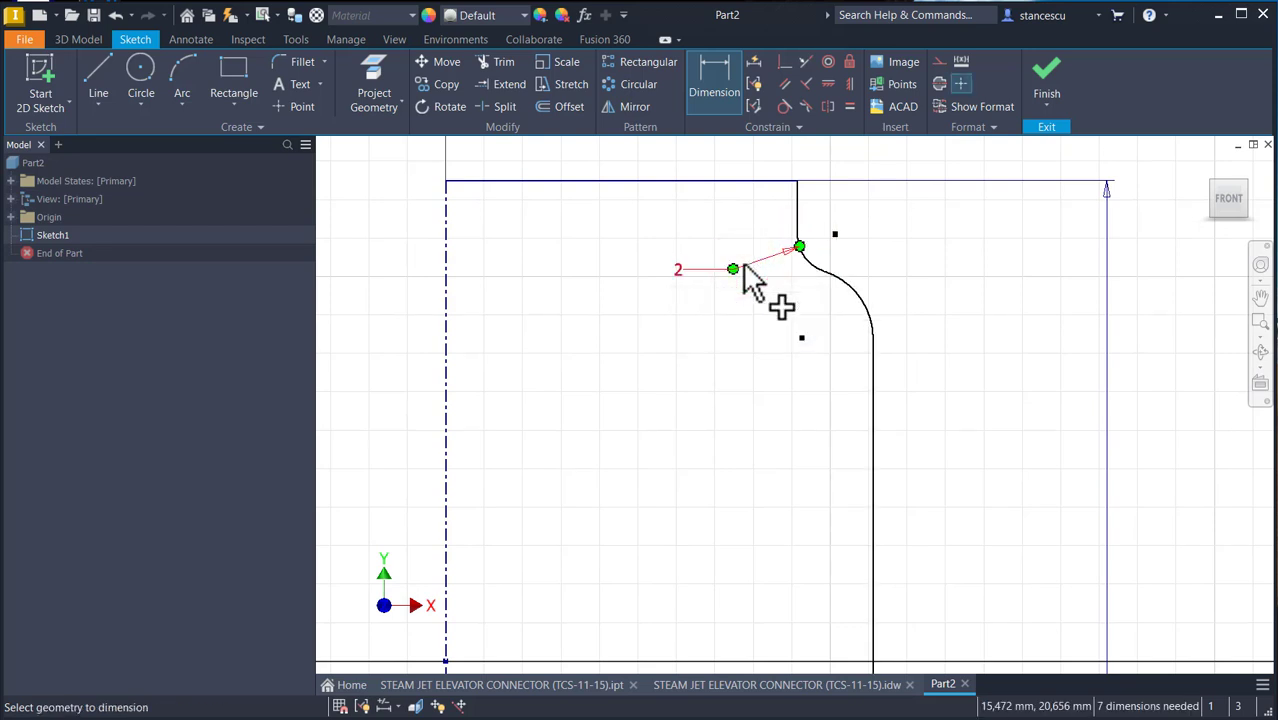
Dimension the convex shoulder arc below it with a radius of 8 mm
click(877, 334)
click(916, 307)
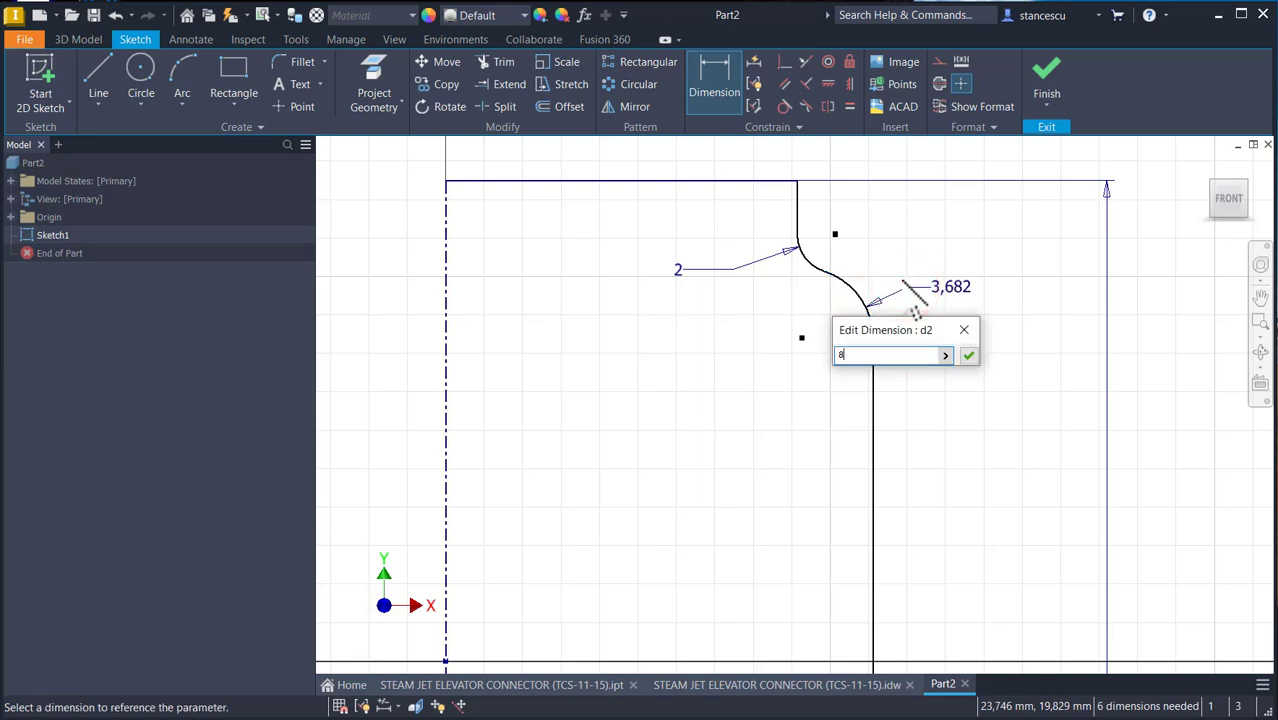
key(Return)
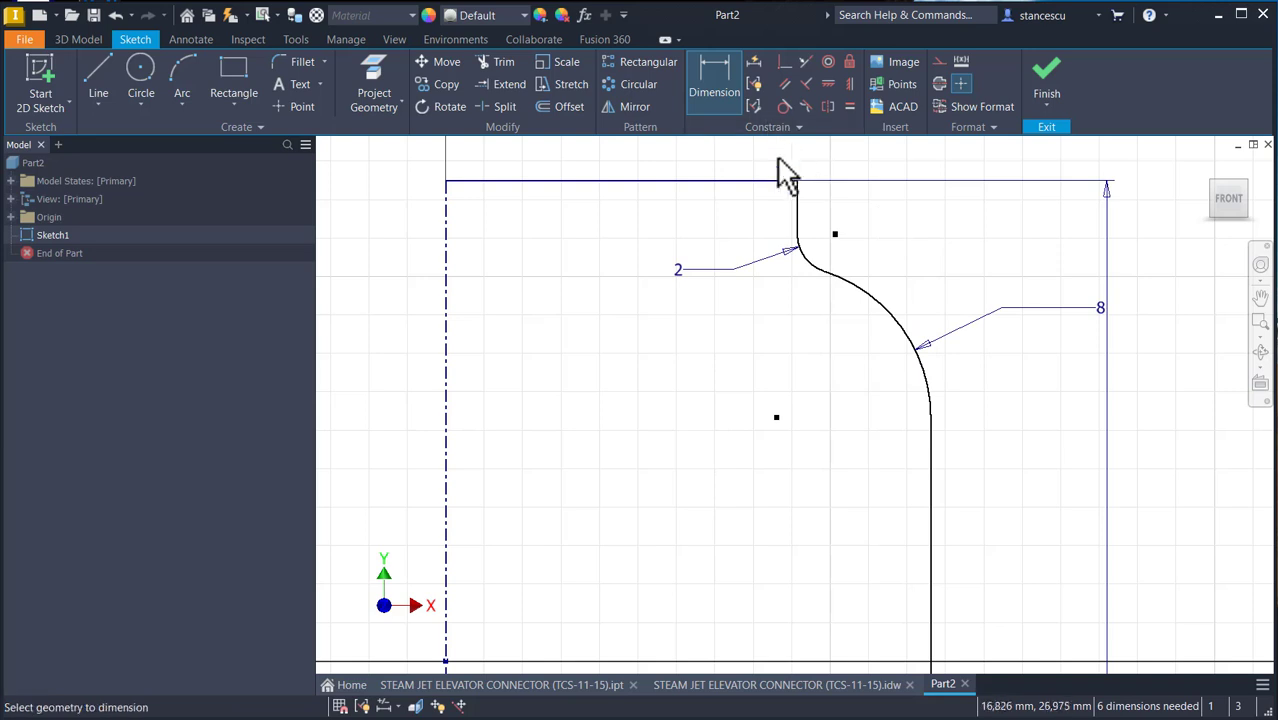
Dimension the short vertical edge at the profile's top and set its length to 5 mm
click(797, 200)
click(904, 210)
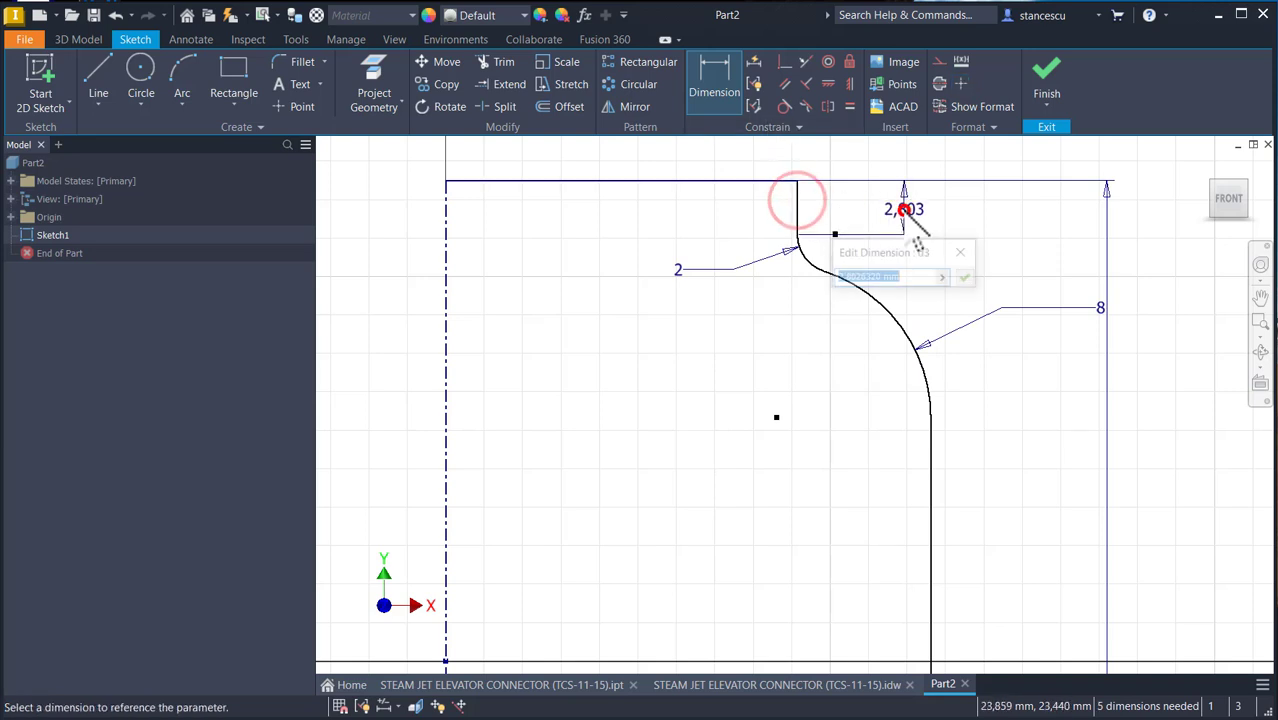
text(5)
key(Return)
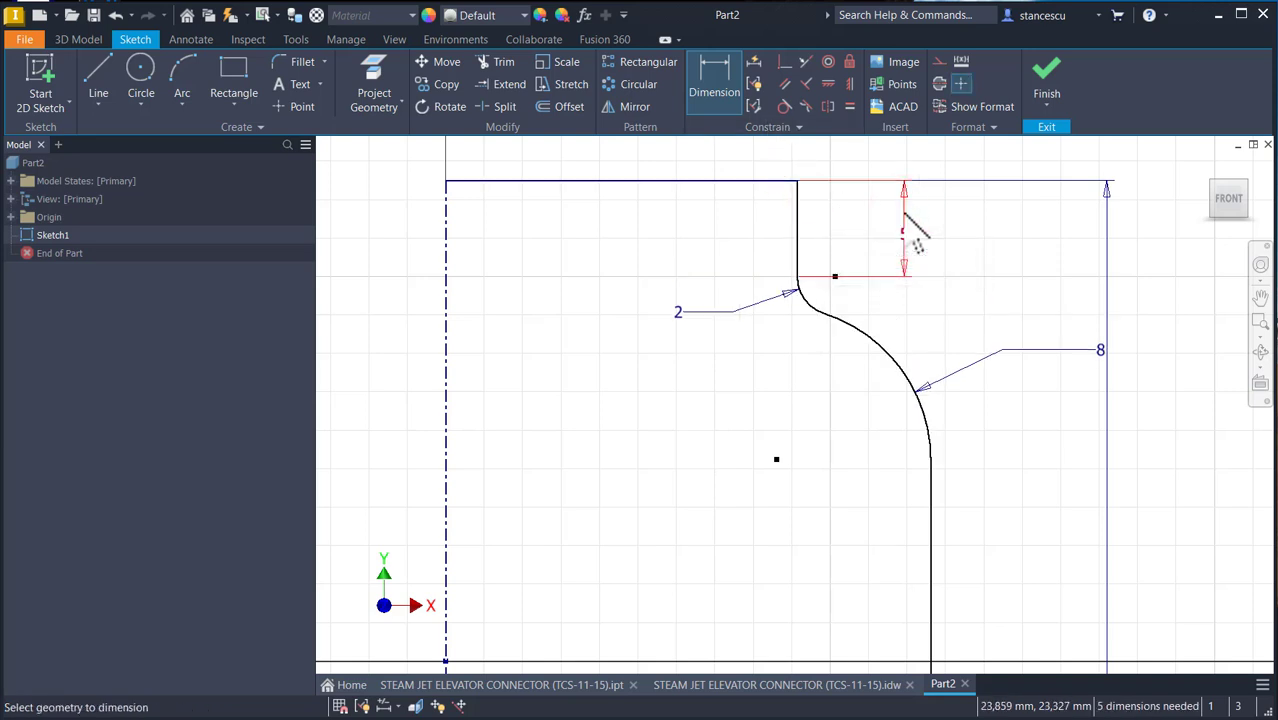
Pull the collapsed lower arc upward to restore the short vertical edge above the profile's base line
scroll(911, 209, down, 3)
middle_drag(856, 545, 803, 380)
key(Escape)
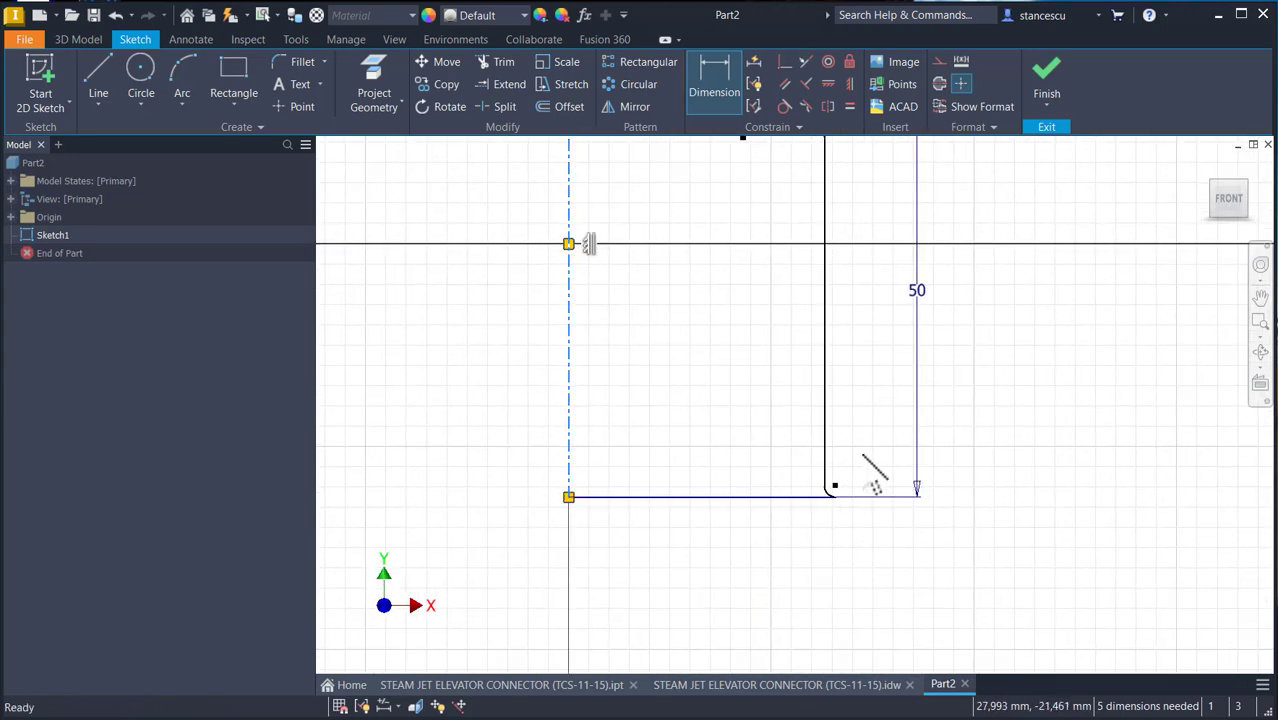
scroll(848, 490, up, 3)
drag(834, 498, 849, 391)
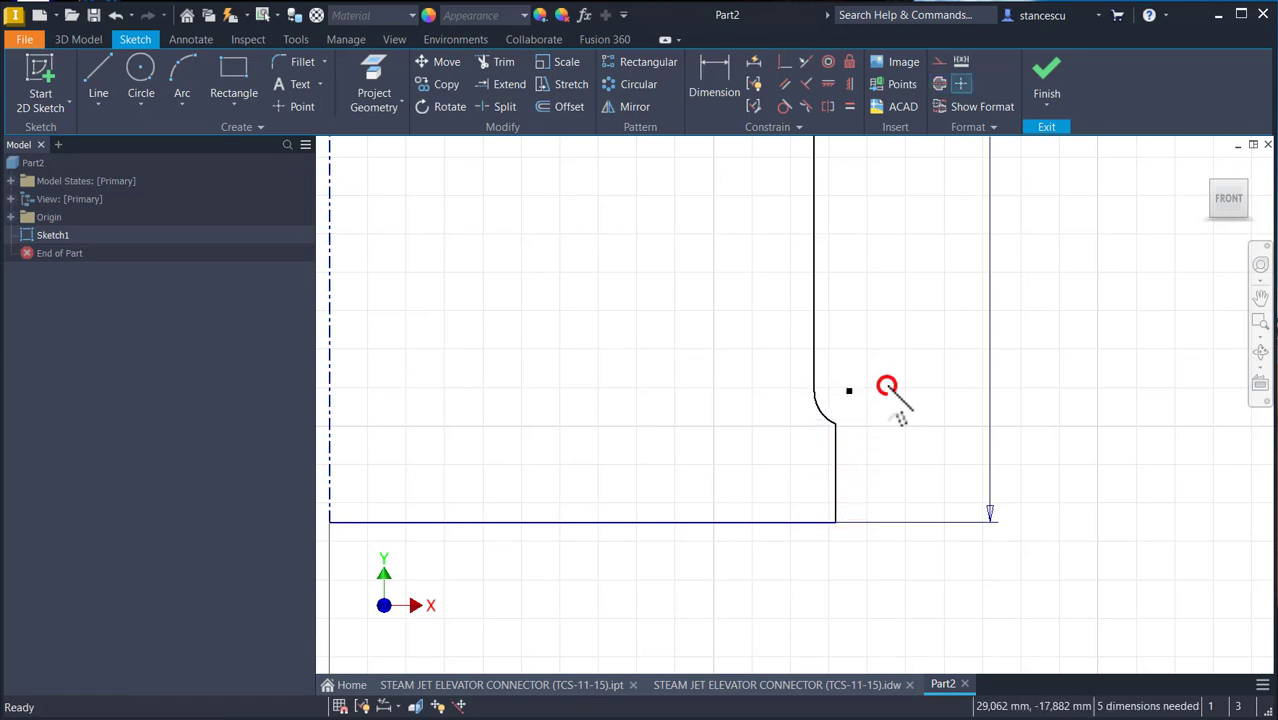
Dimension the lower concave arc's radius and set it to 2 mm
click(720, 72)
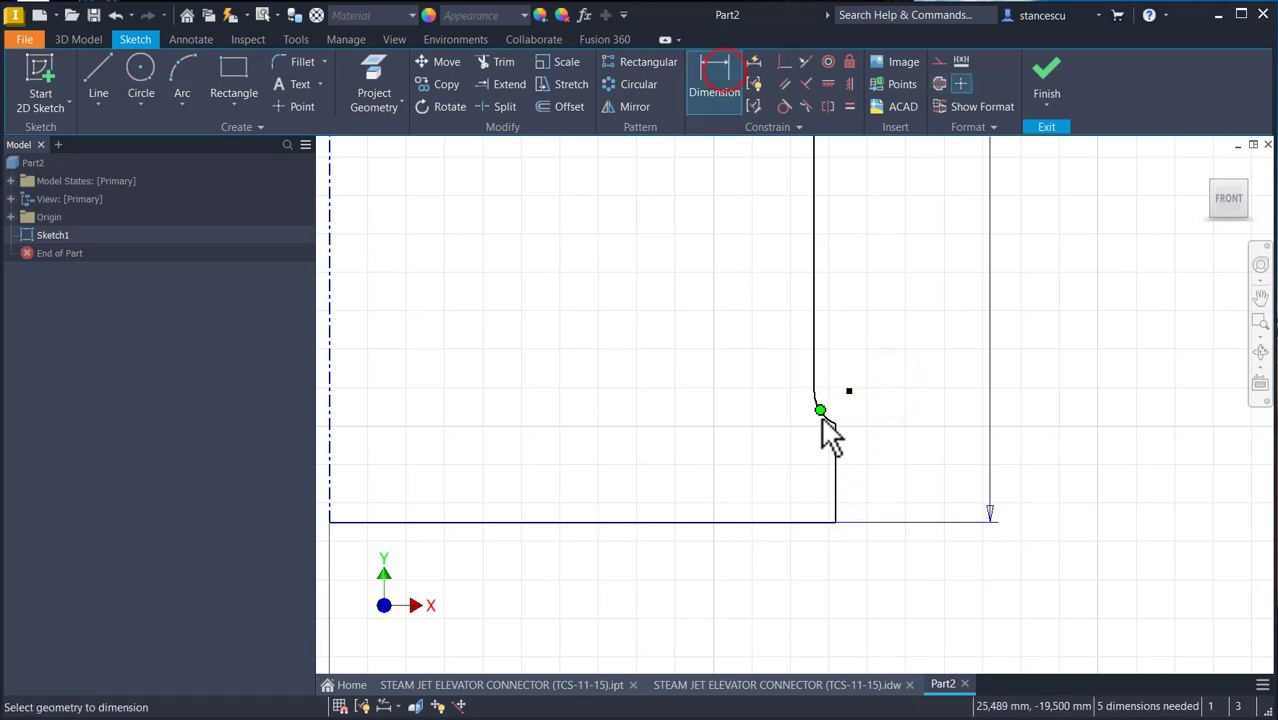
click(814, 408)
click(762, 435)
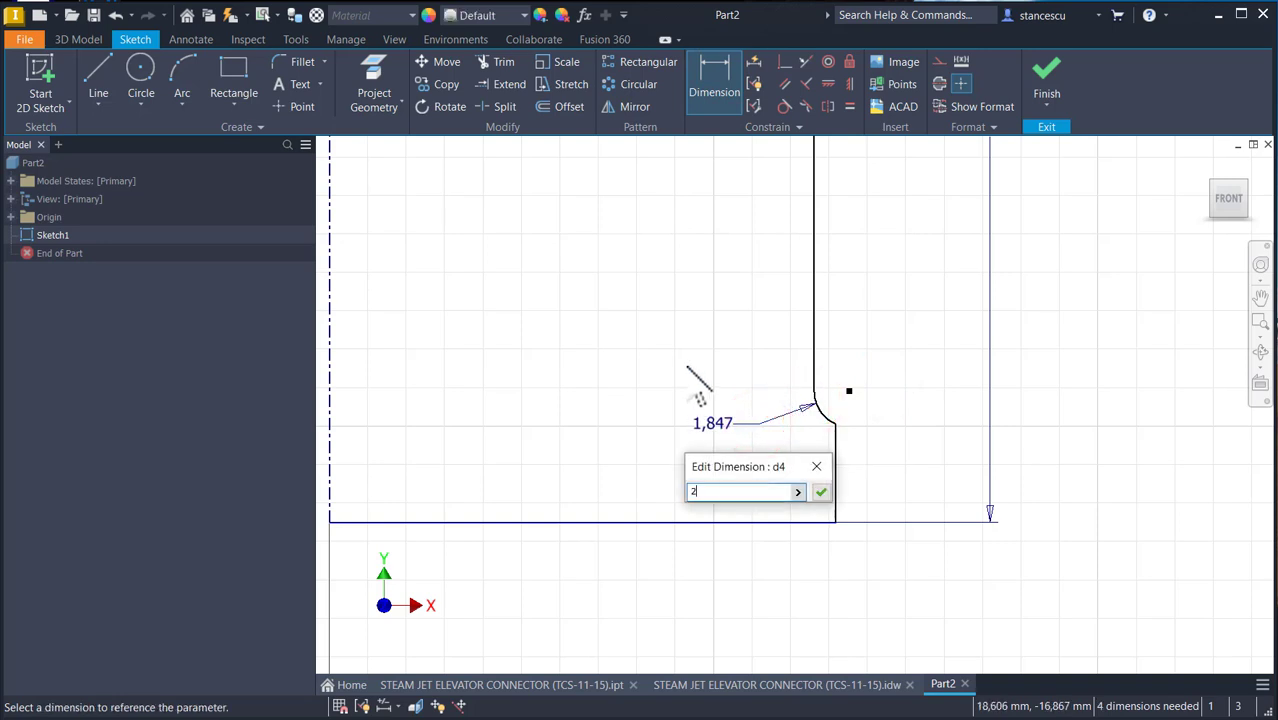
key(Return)
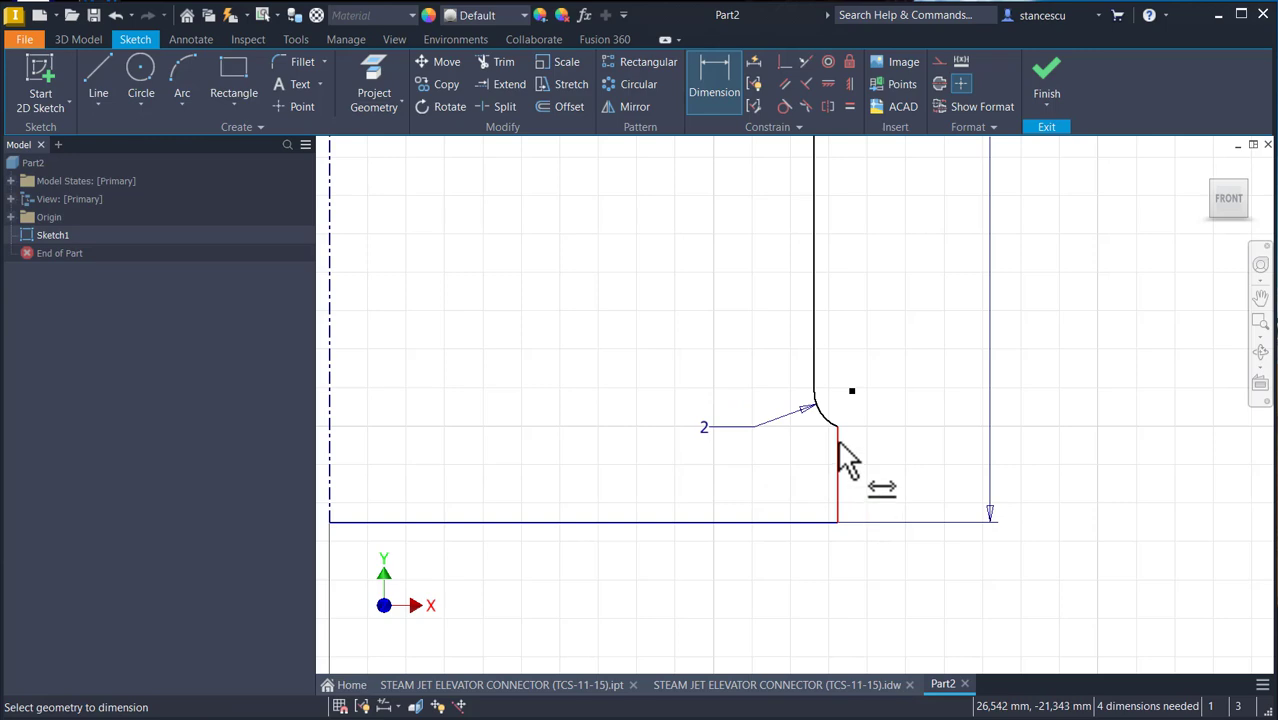
Dimension the short vertical edge above the profile's base line and set its length to 5 mm
click(838, 445)
click(922, 456)
text(5)
key(Return)
middle_click(919, 454)
middle_click(919, 454)
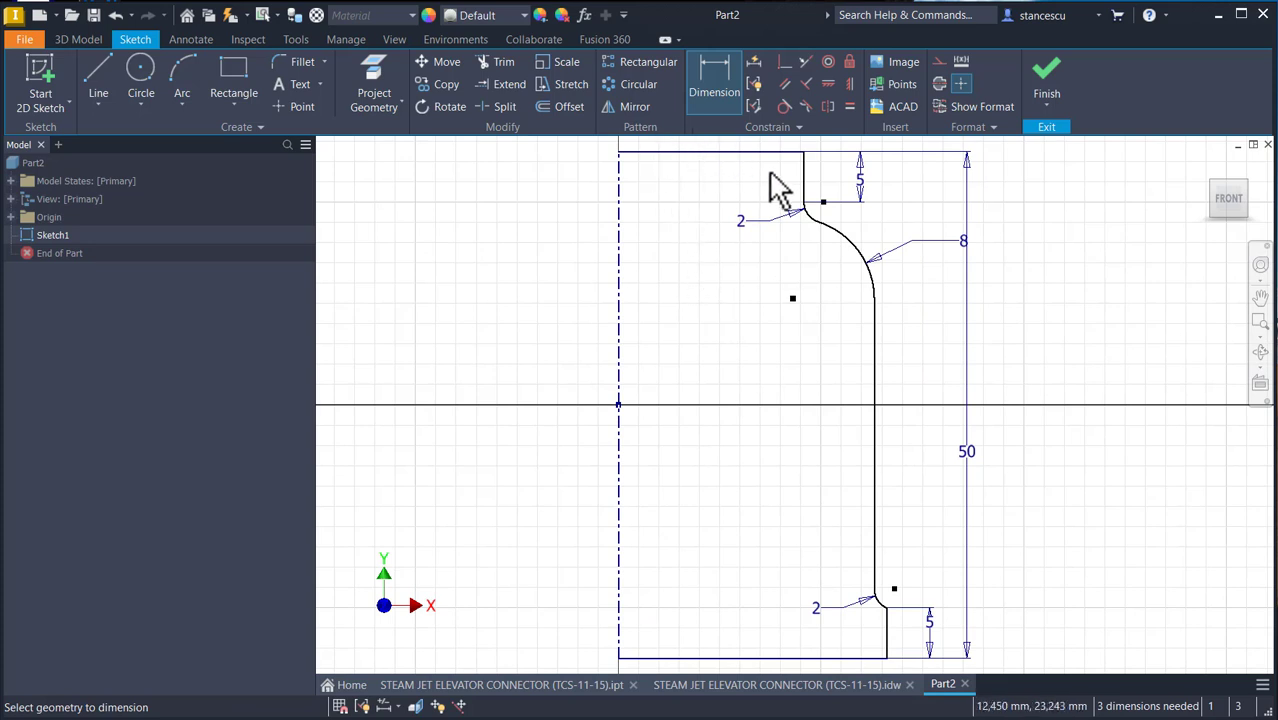
Dimension the short vertical edge at the profile's top against the centerline as a diameter of 36 mm
click(804, 174)
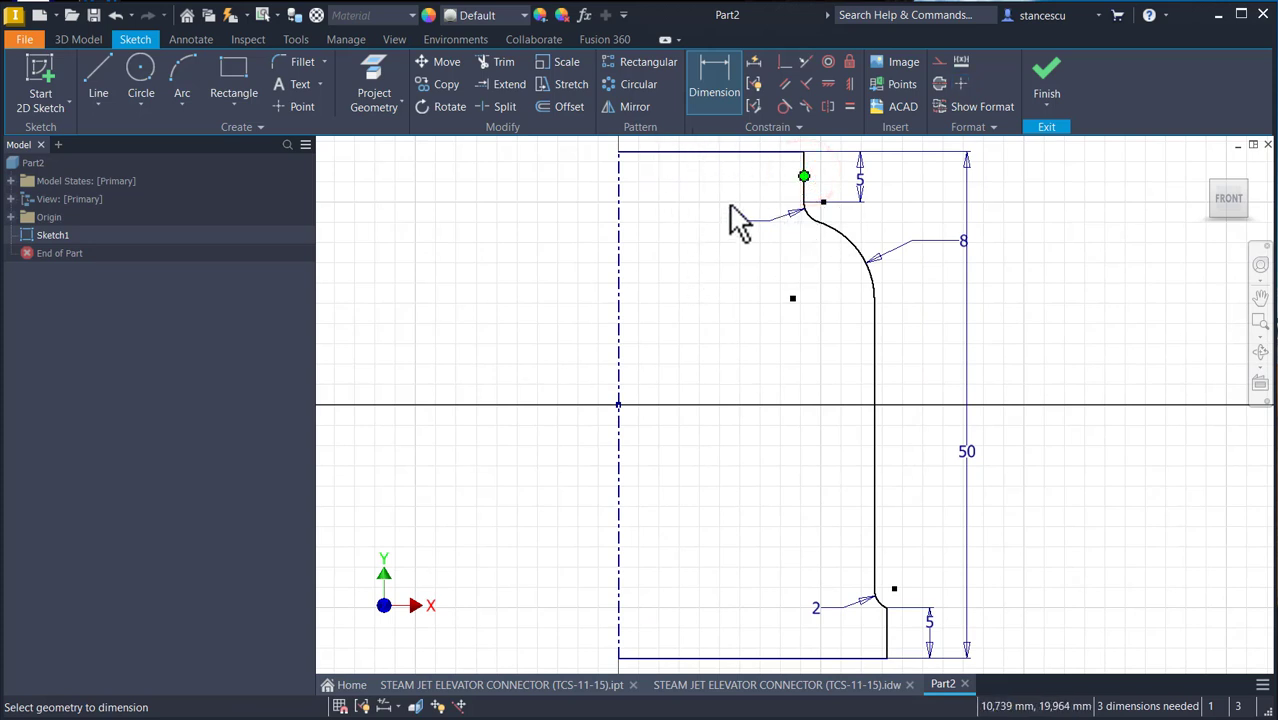
key(Escape)
middle_drag(726, 202, 735, 292)
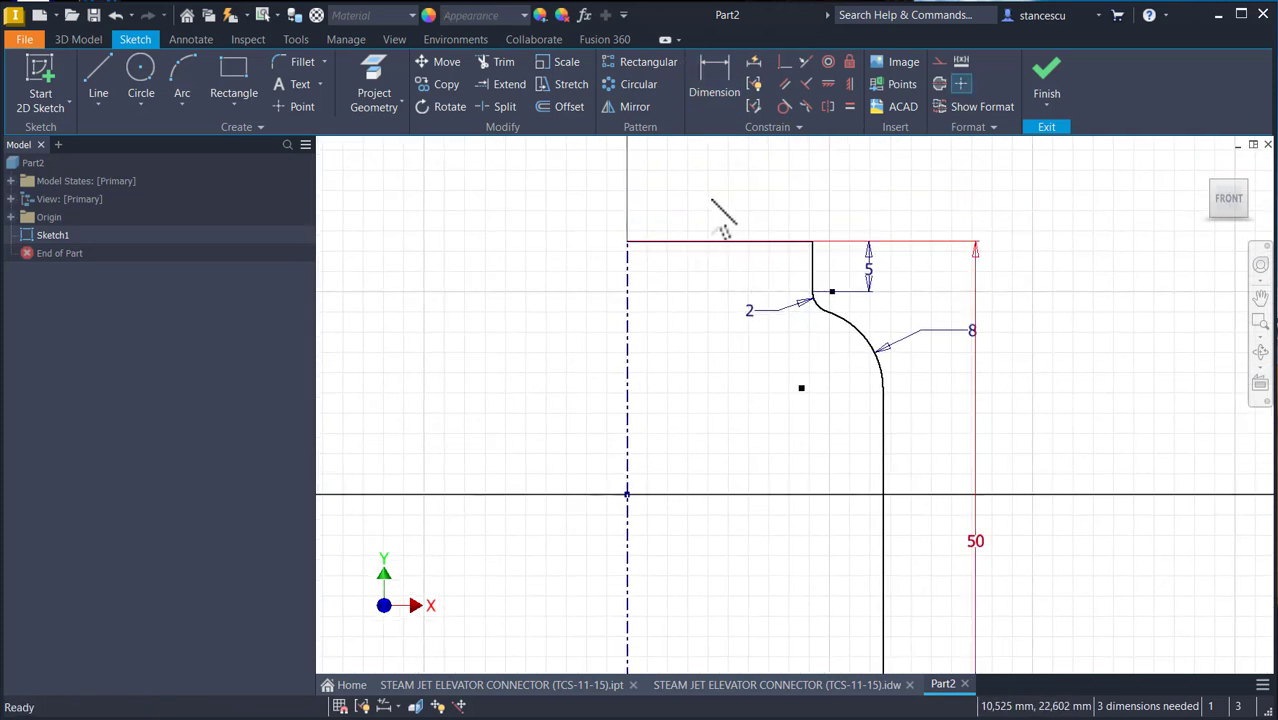
click(707, 85)
click(813, 250)
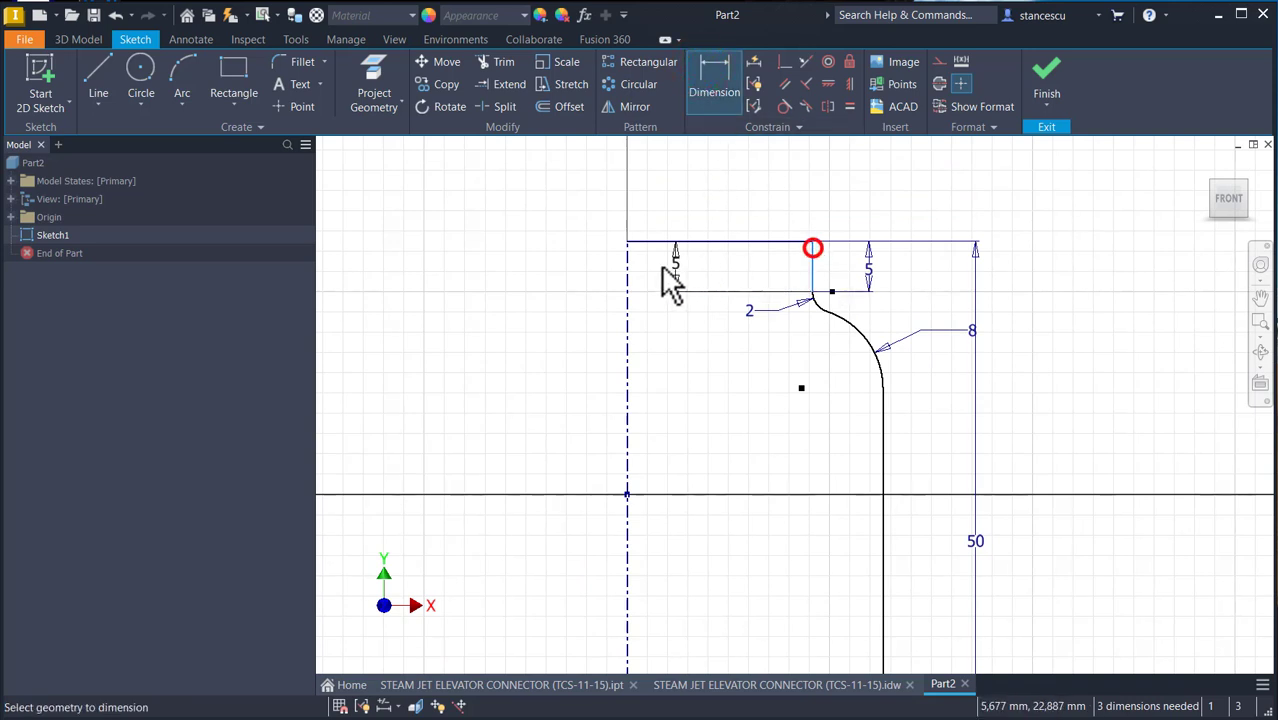
click(628, 268)
click(675, 174)
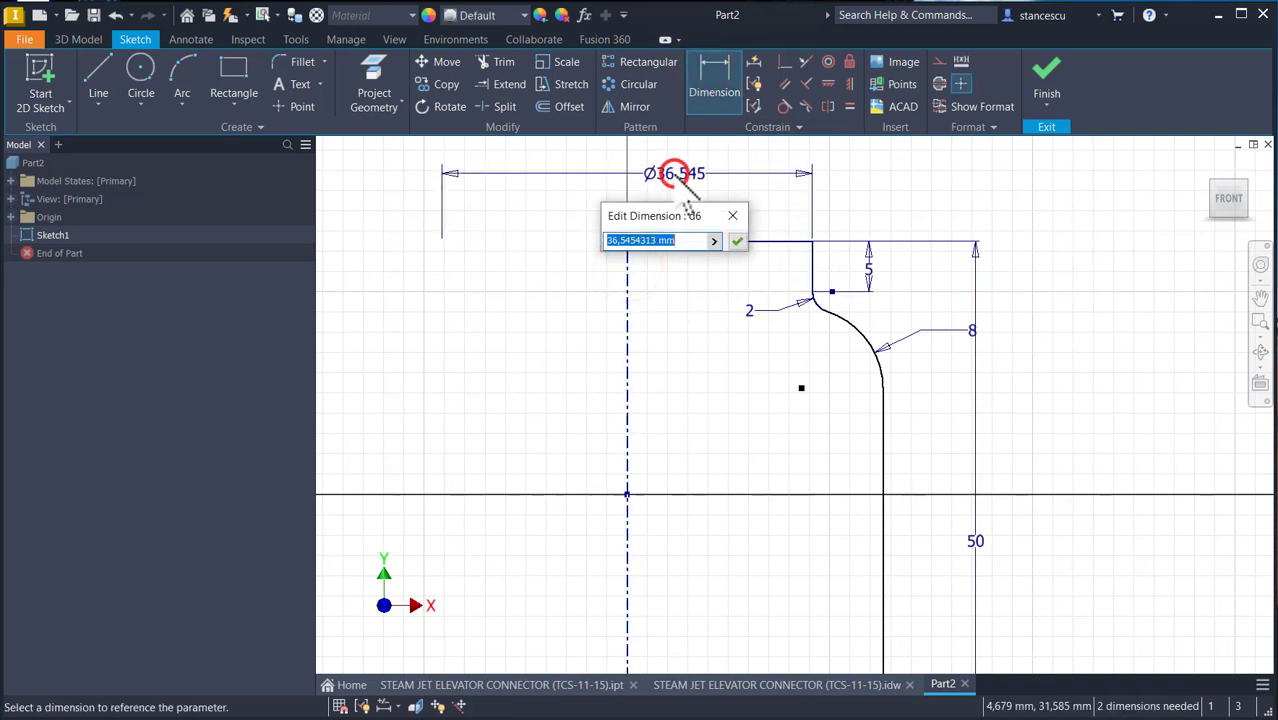
key(Return)
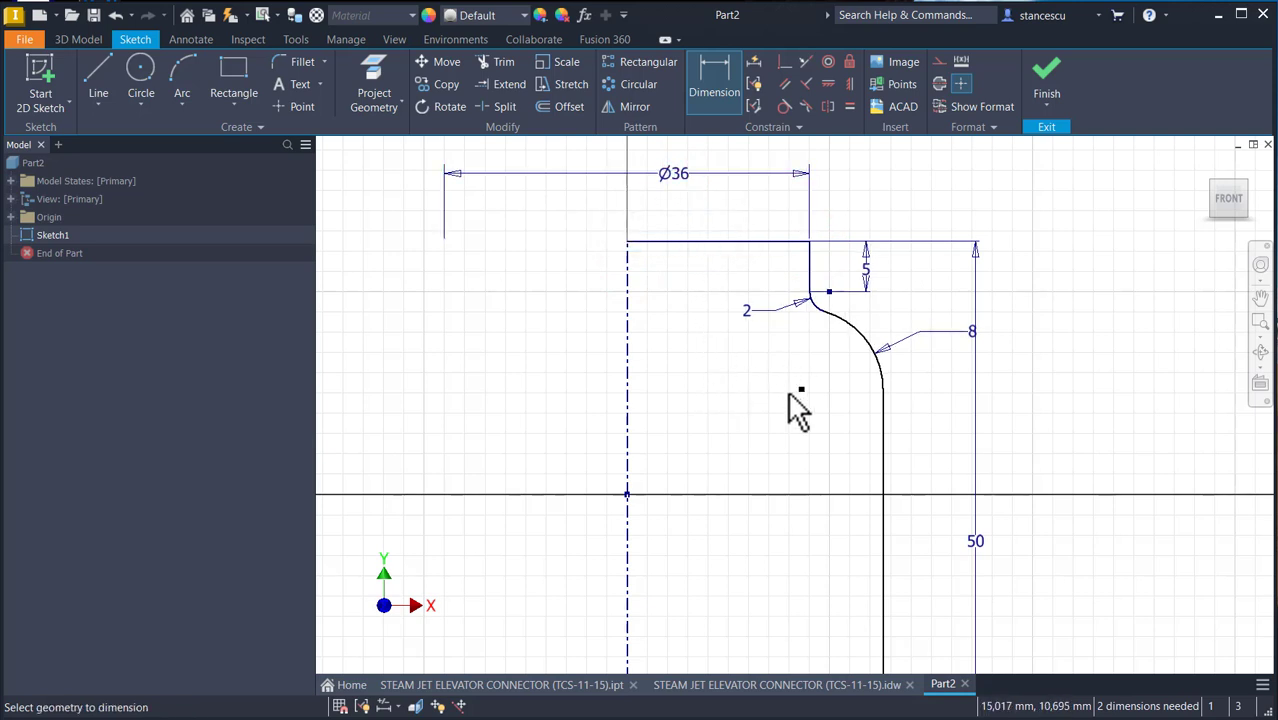
Dimension the long vertical side of the profile against the centerline as a diameter of 48 mm
click(883, 455)
click(627, 456)
click(705, 457)
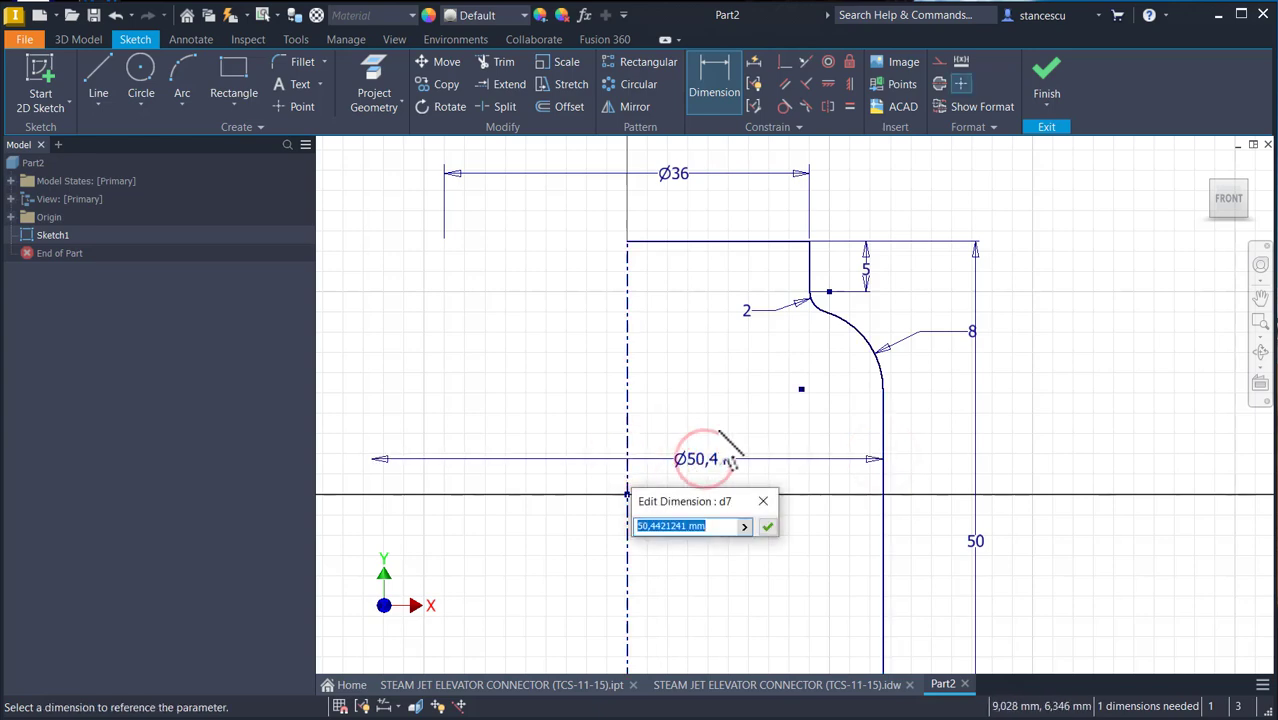
key(Return)
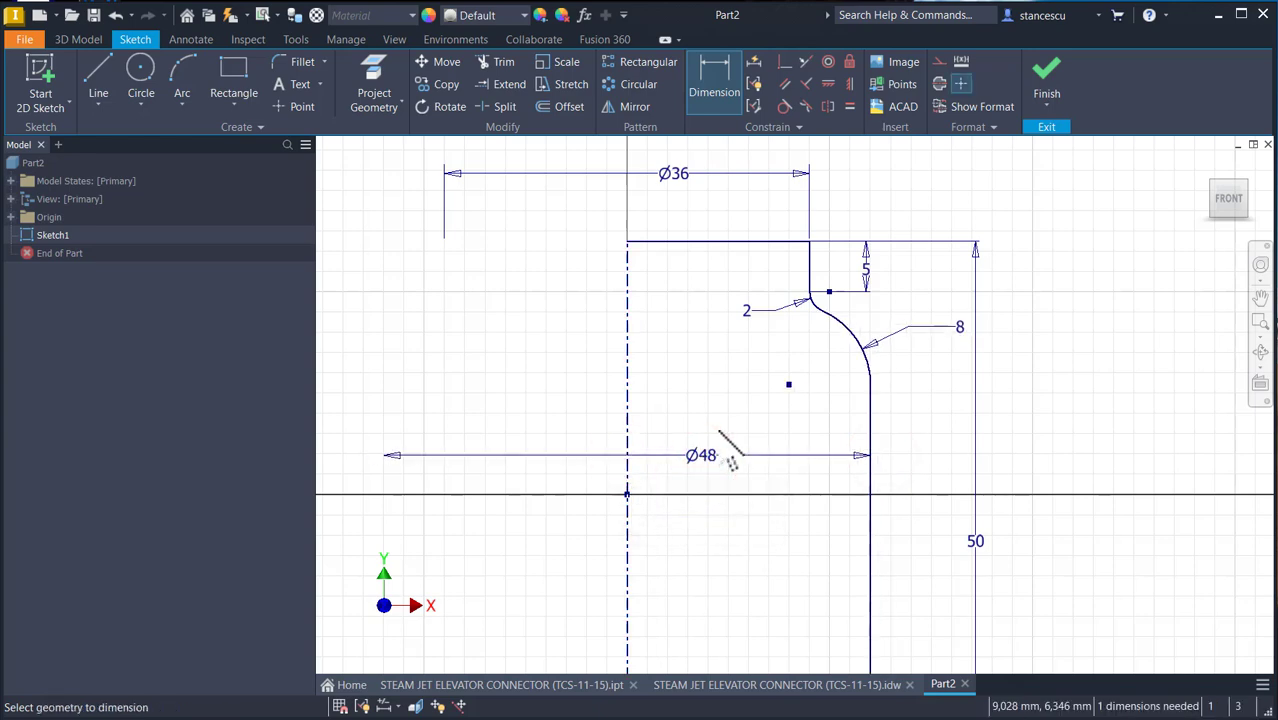
key(Home)
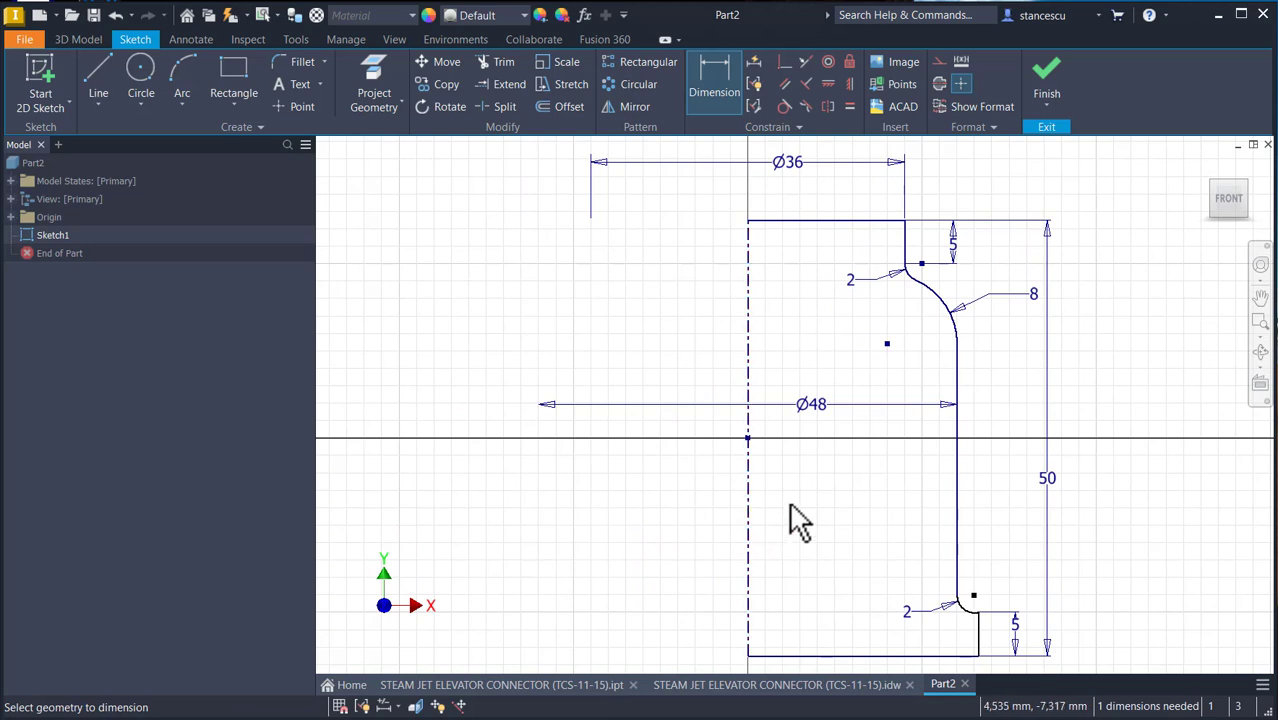
Dimension the short vertical edge at the profile's base against the centerline as a diameter of 52 mm
middle_drag(799, 519, 777, 416)
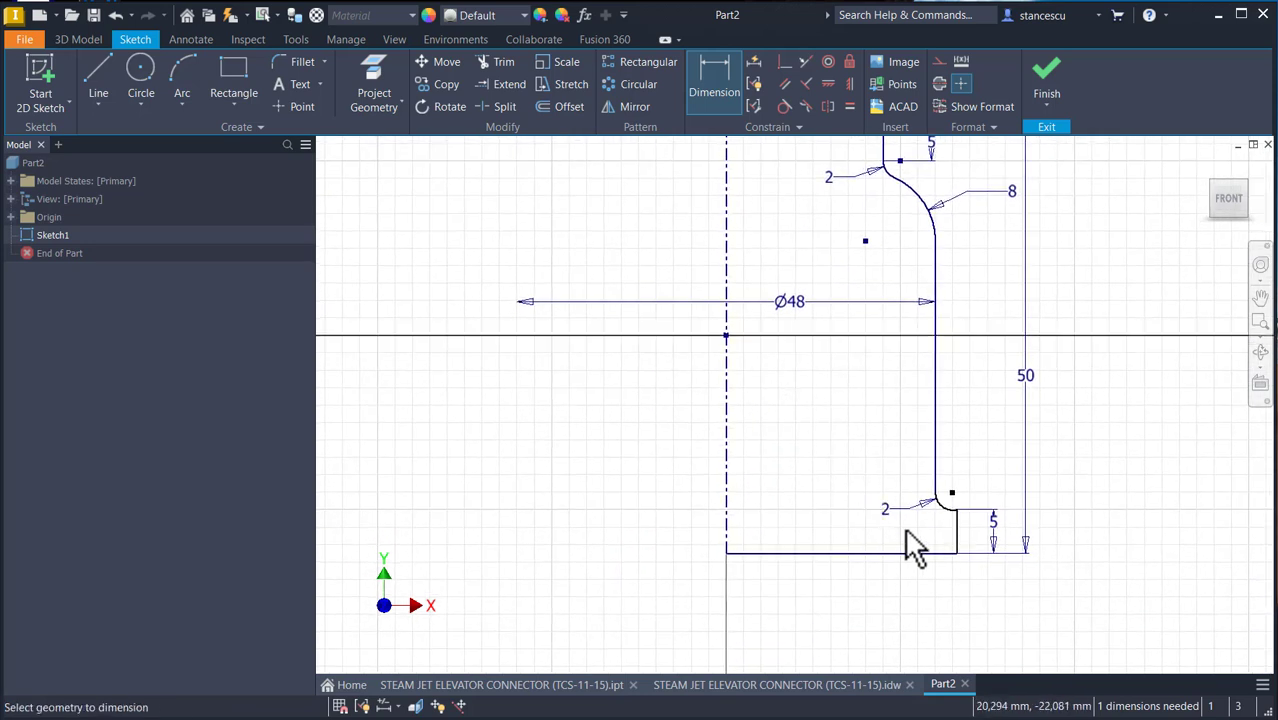
click(956, 522)
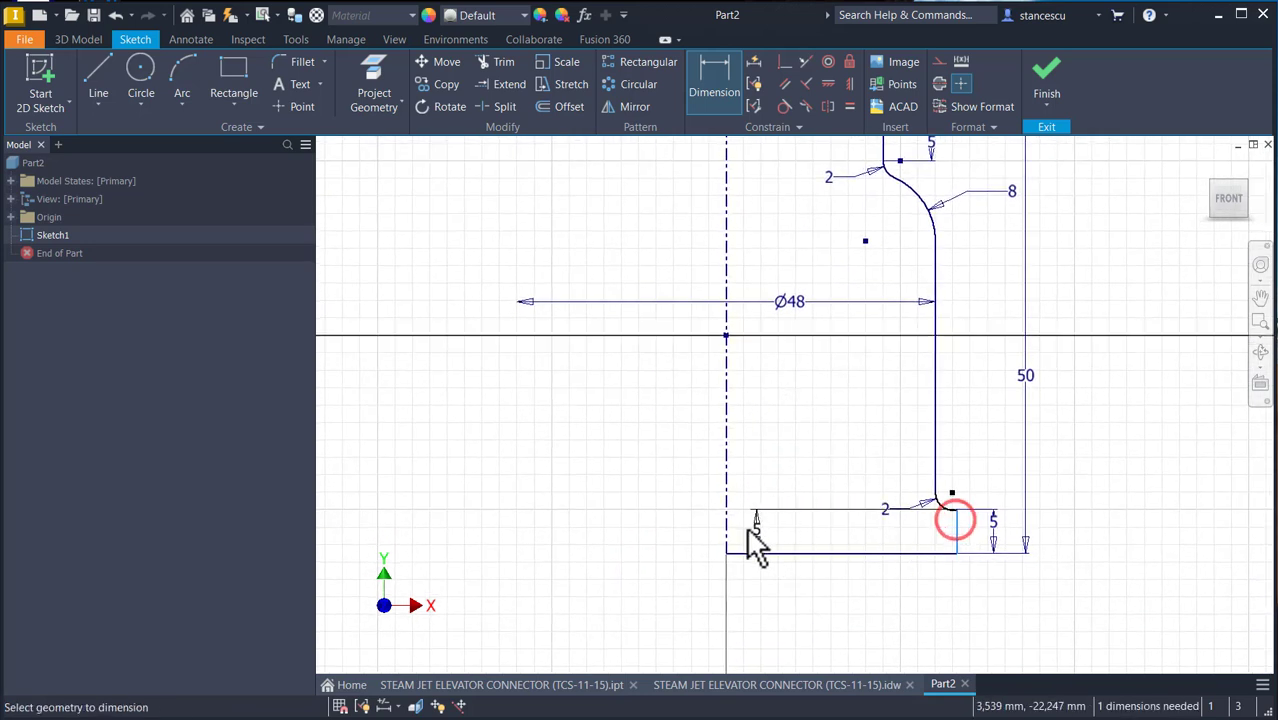
click(727, 530)
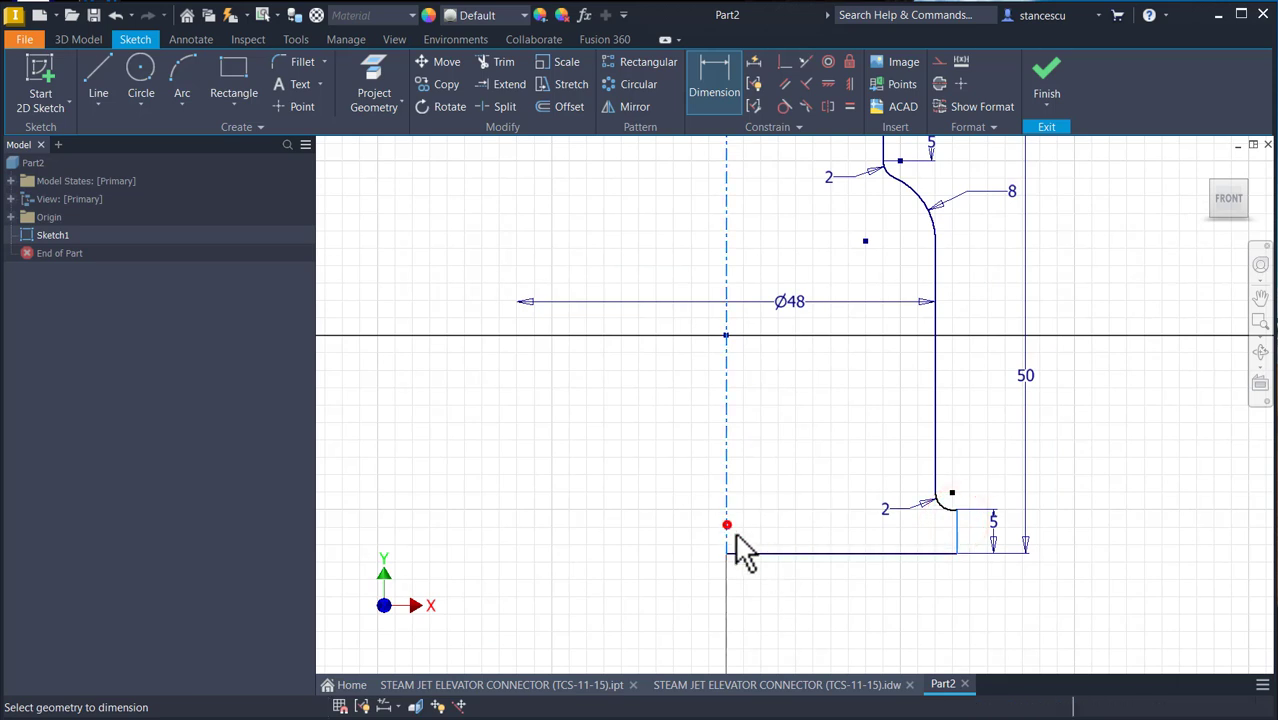
click(775, 612)
text(52)
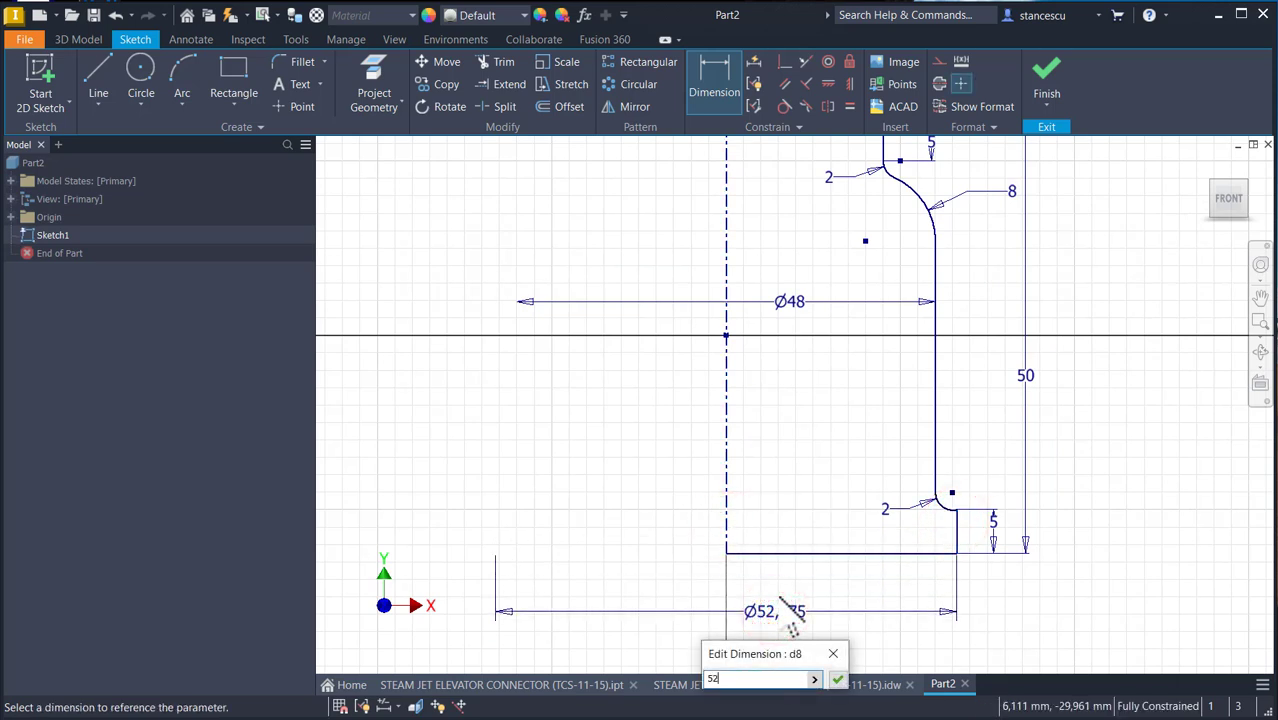
key(Return)
scroll(775, 610, down, 2)
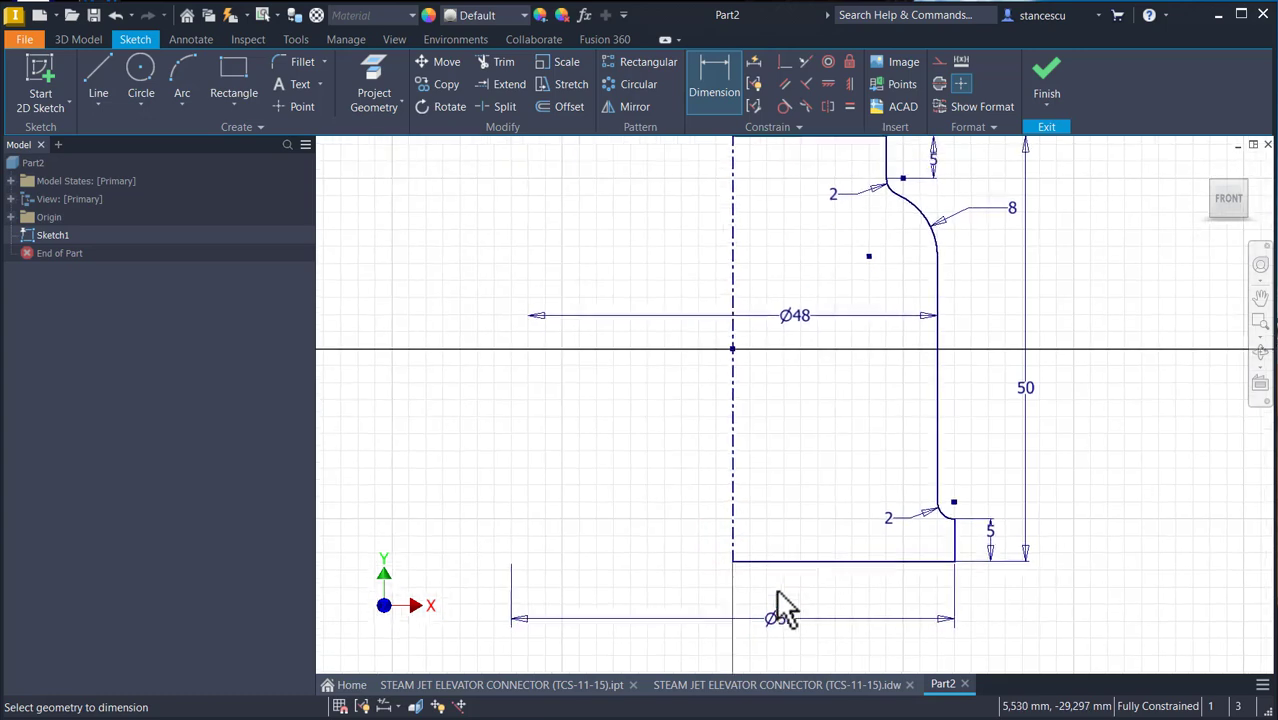
Finish the sketch and revolve the profile a full 360 degrees around the centerline as a new solid
click(1048, 78)
key(F6)
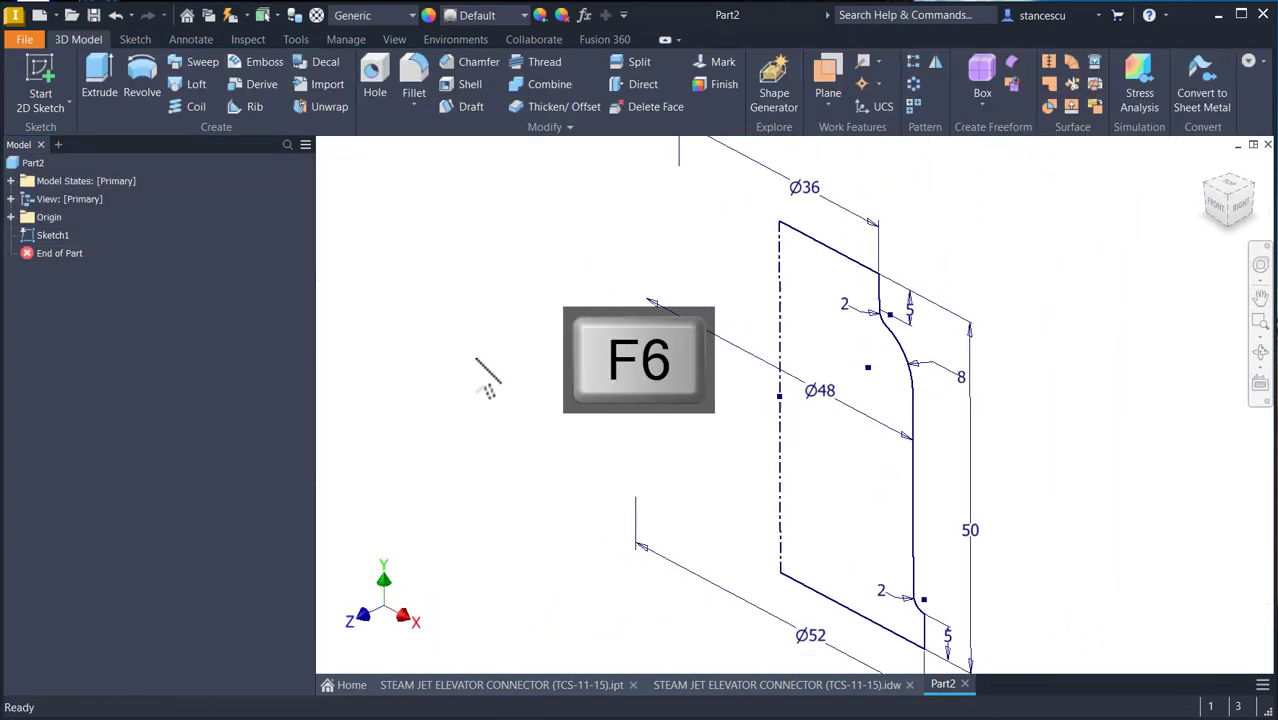
click(143, 75)
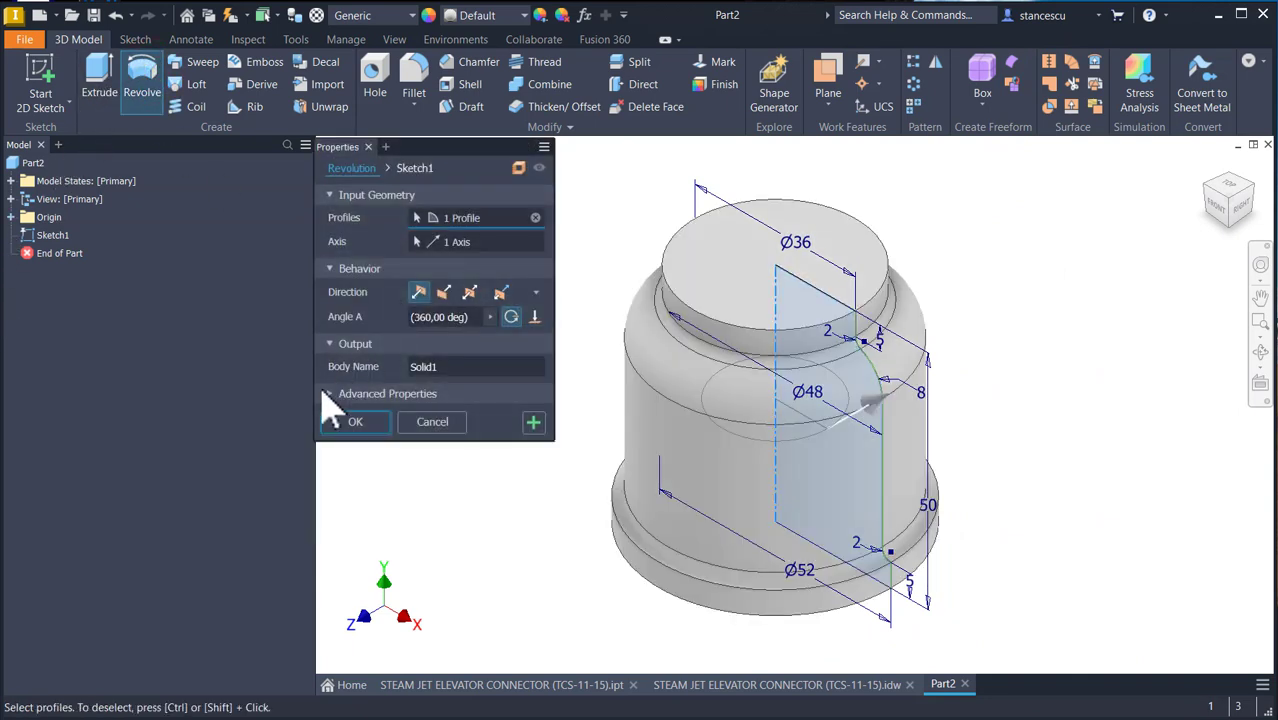
click(358, 421)
Switch to the connector's drawing and examine the horizontal branch's dimensions and thread designation in section A-A
click(725, 684)
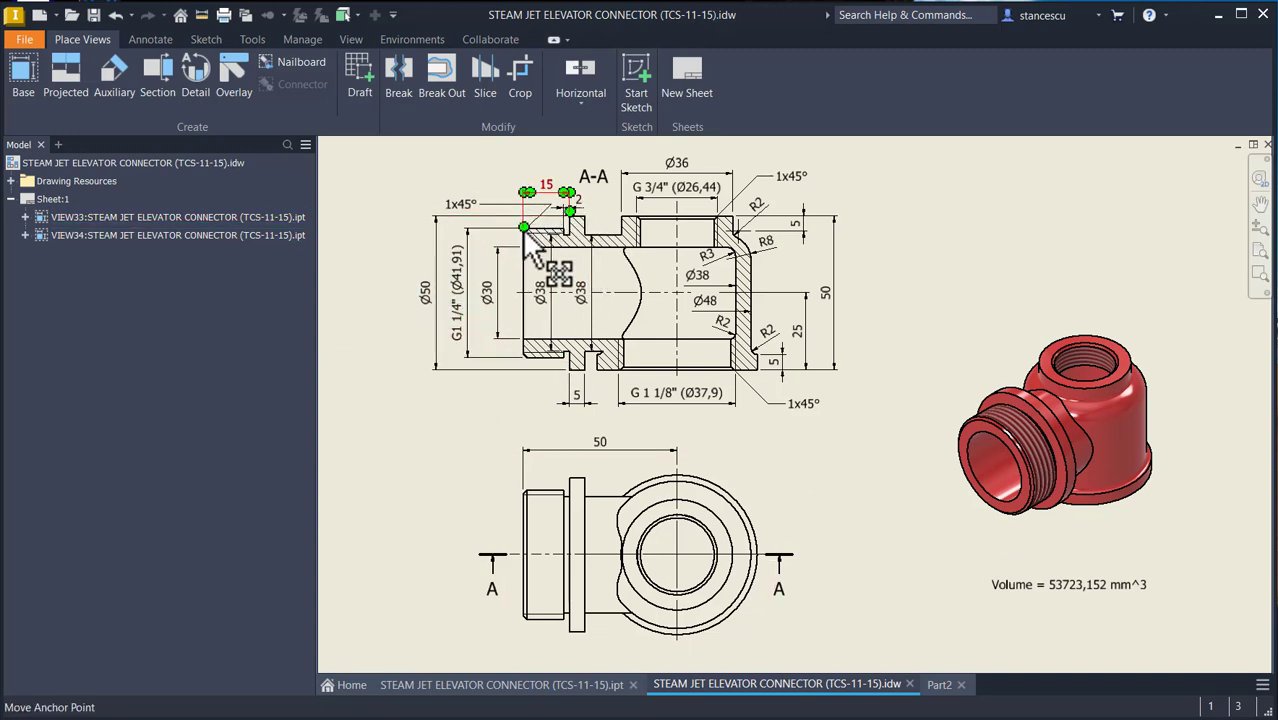
scroll(478, 315, up, 2)
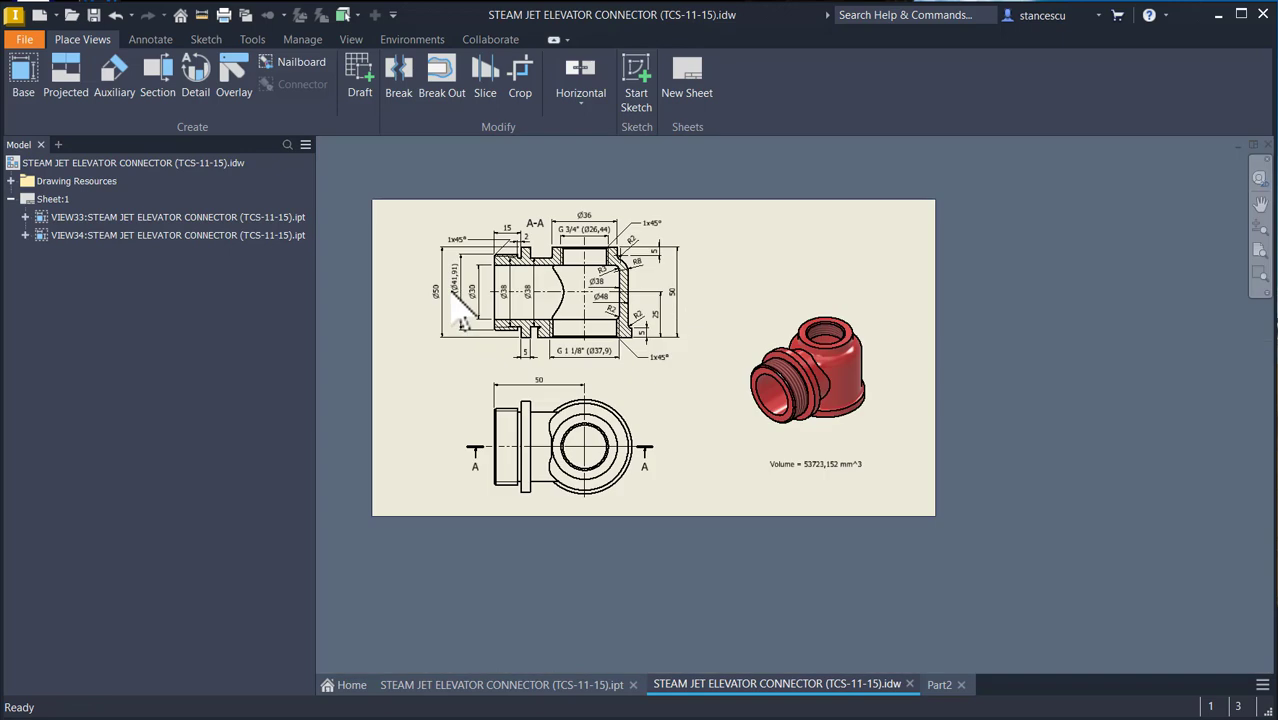
scroll(478, 315, down, 6)
scroll(458, 293, down, 3)
middle_drag(458, 295, 478, 368)
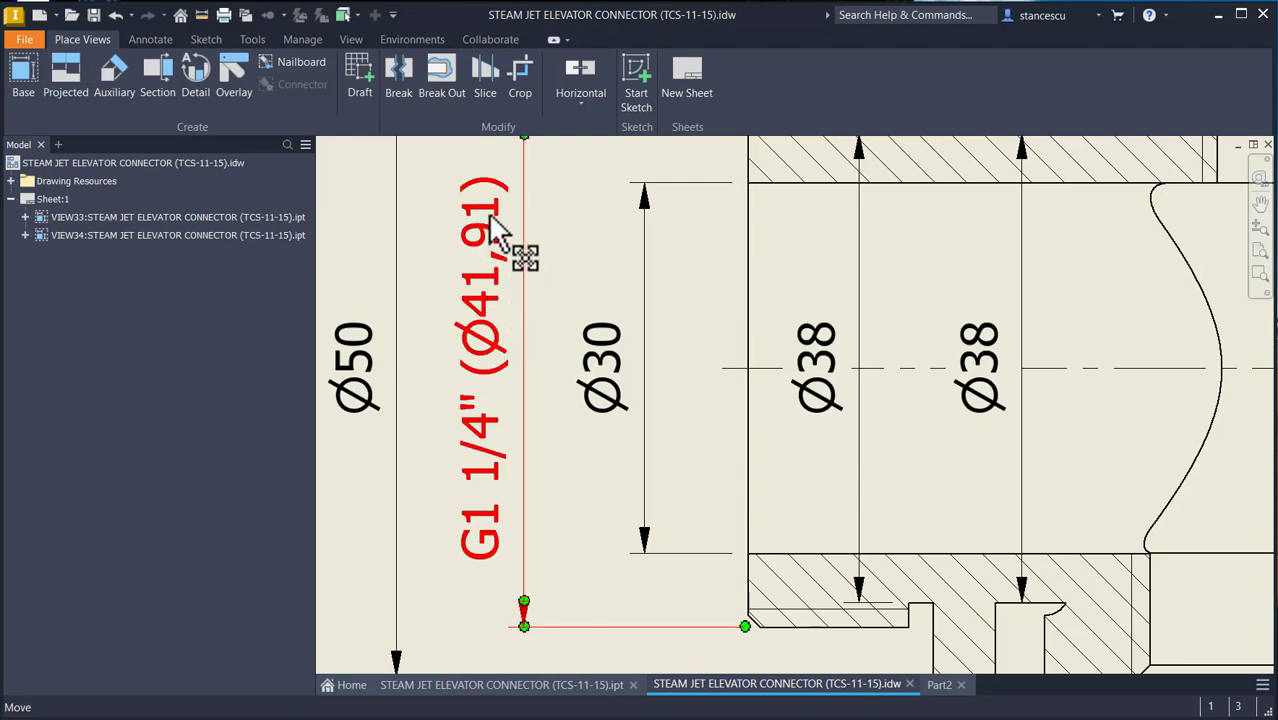
middle_click(557, 415)
middle_click(557, 415)
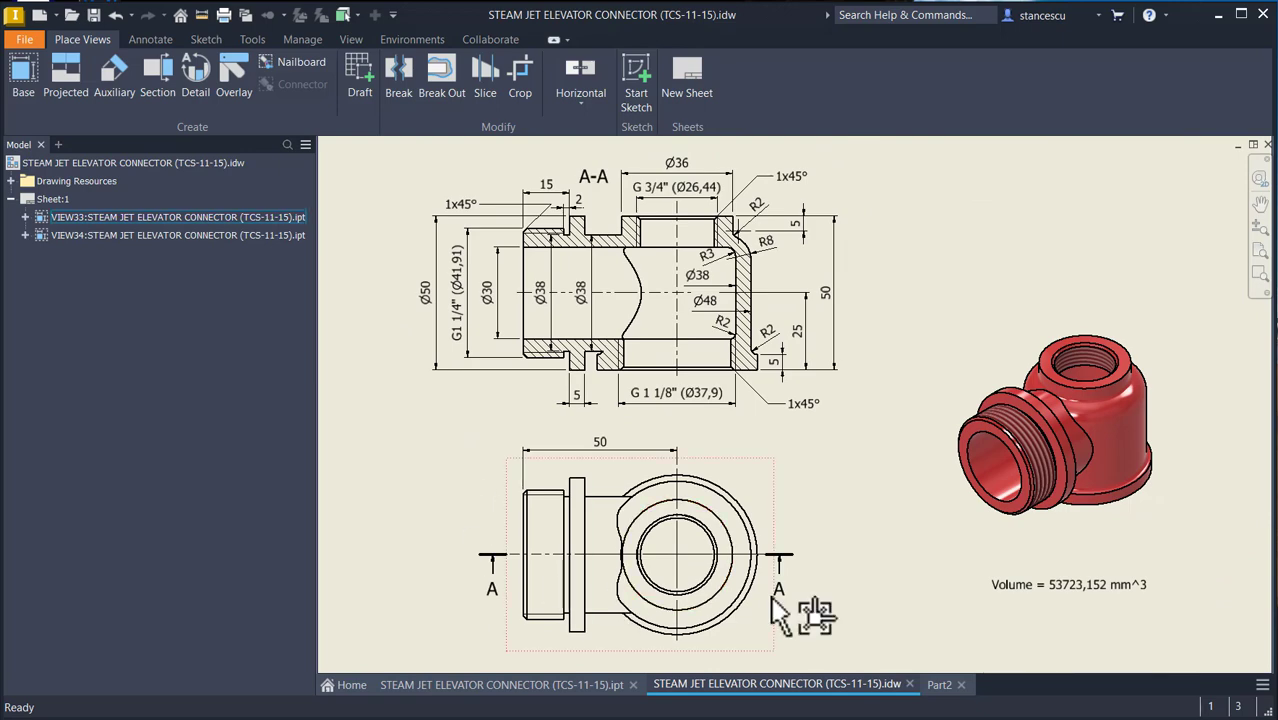
Return to Part2, start a new sketch on the origin XY Plane and slice the body's display at that plane
click(940, 684)
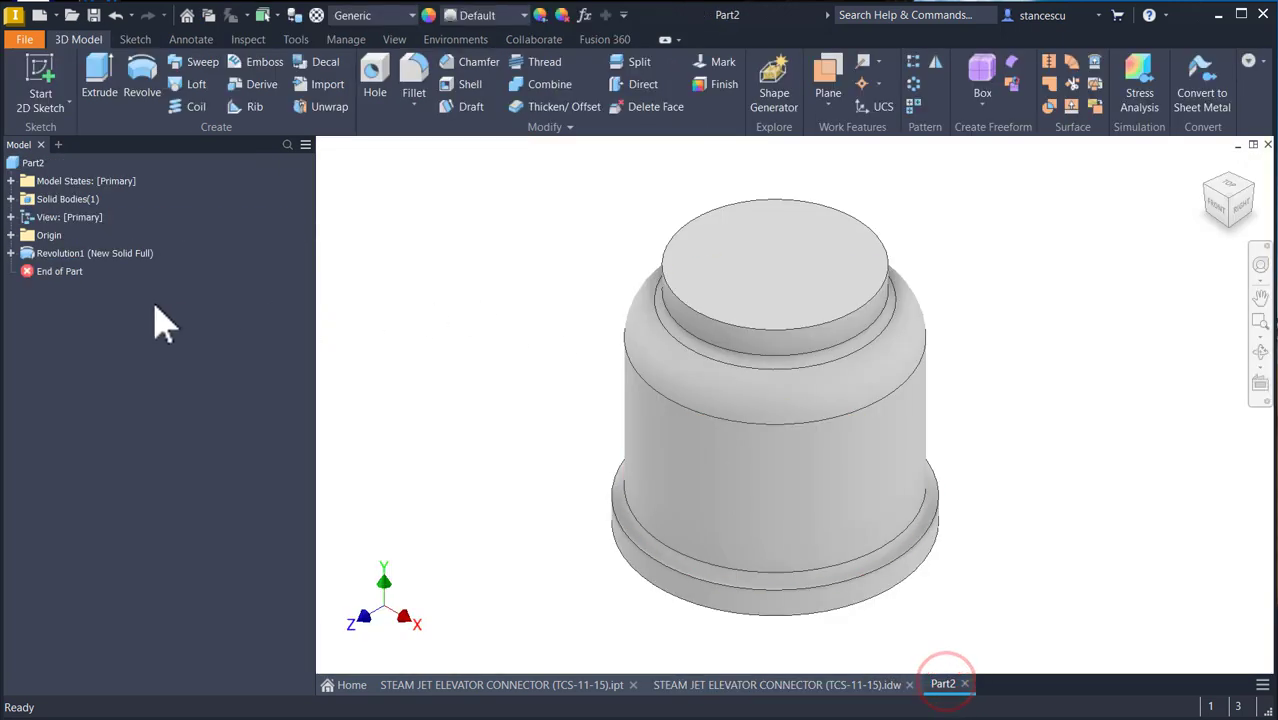
click(11, 235)
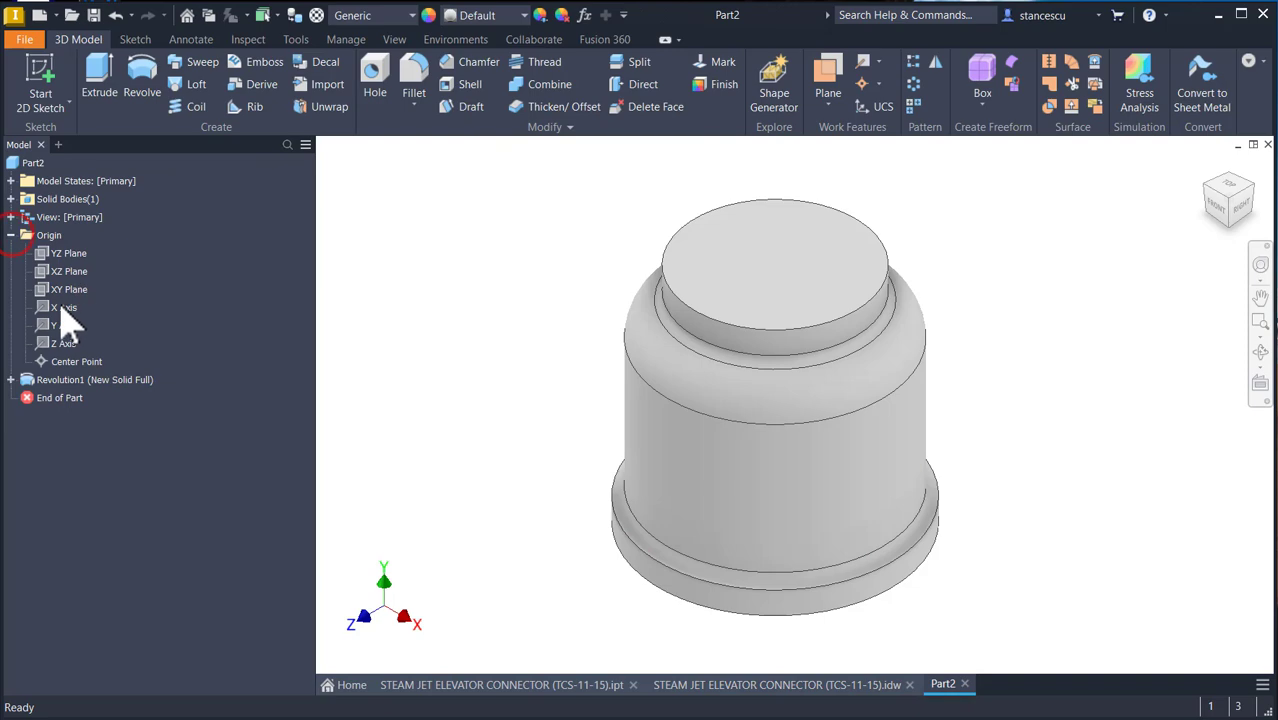
click(60, 291)
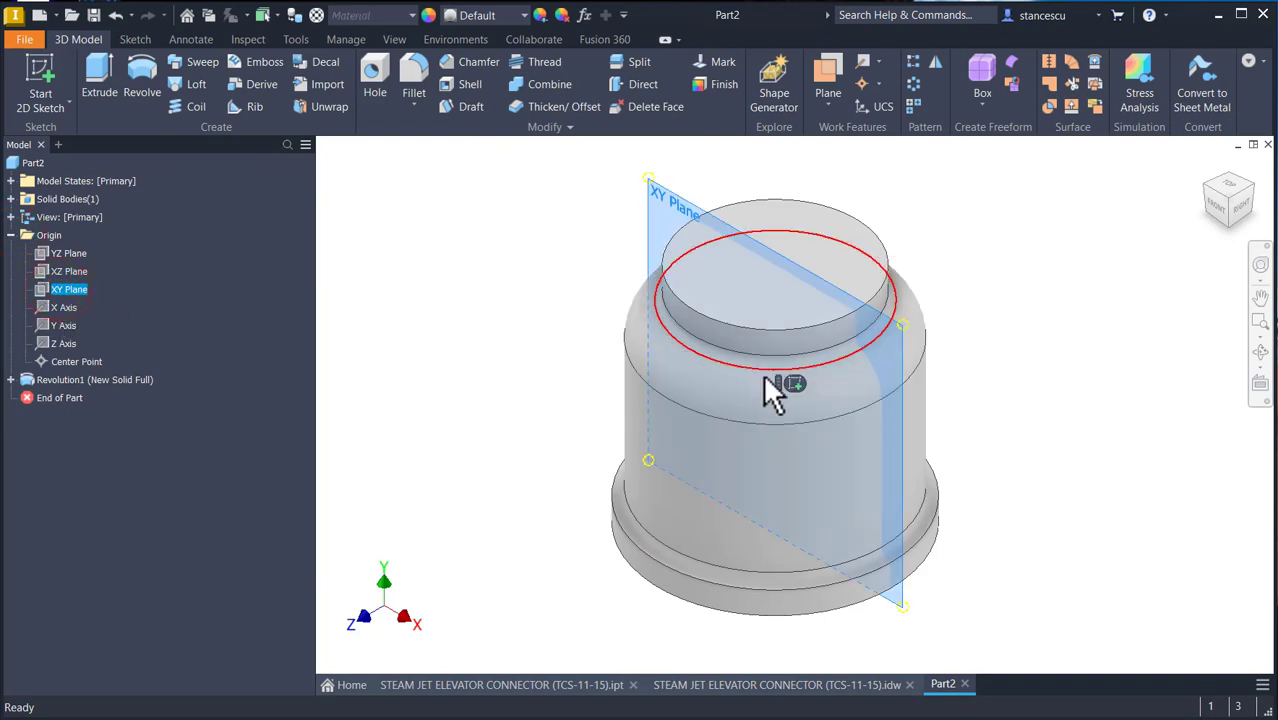
click(792, 383)
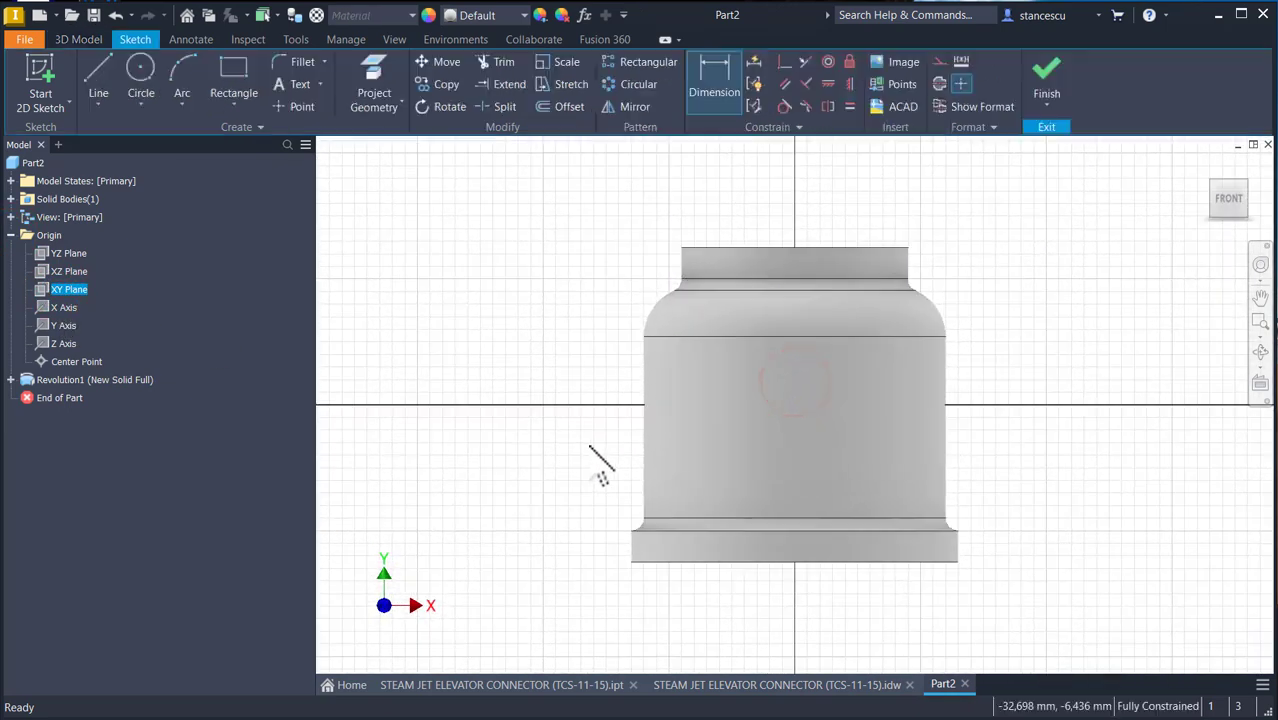
key(F7)
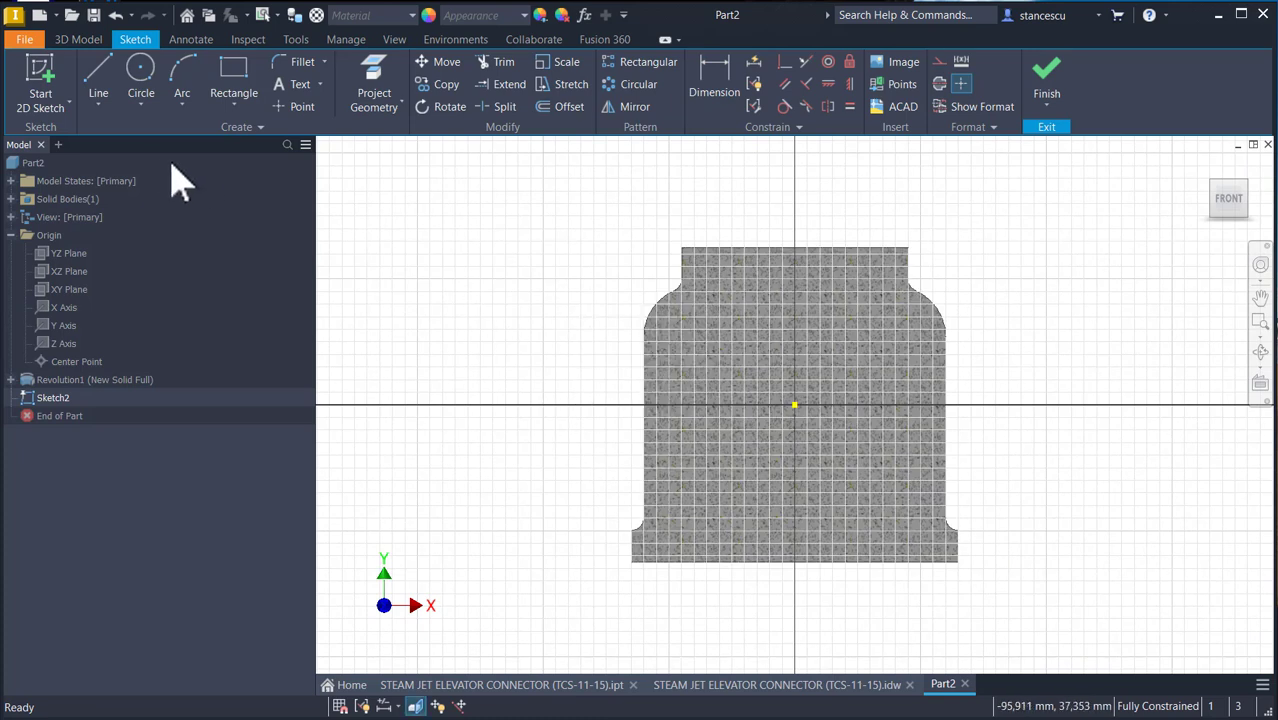
Draw a 50 mm horizontal line from the origin in the negative X direction and convert it to a centerline
click(98, 78)
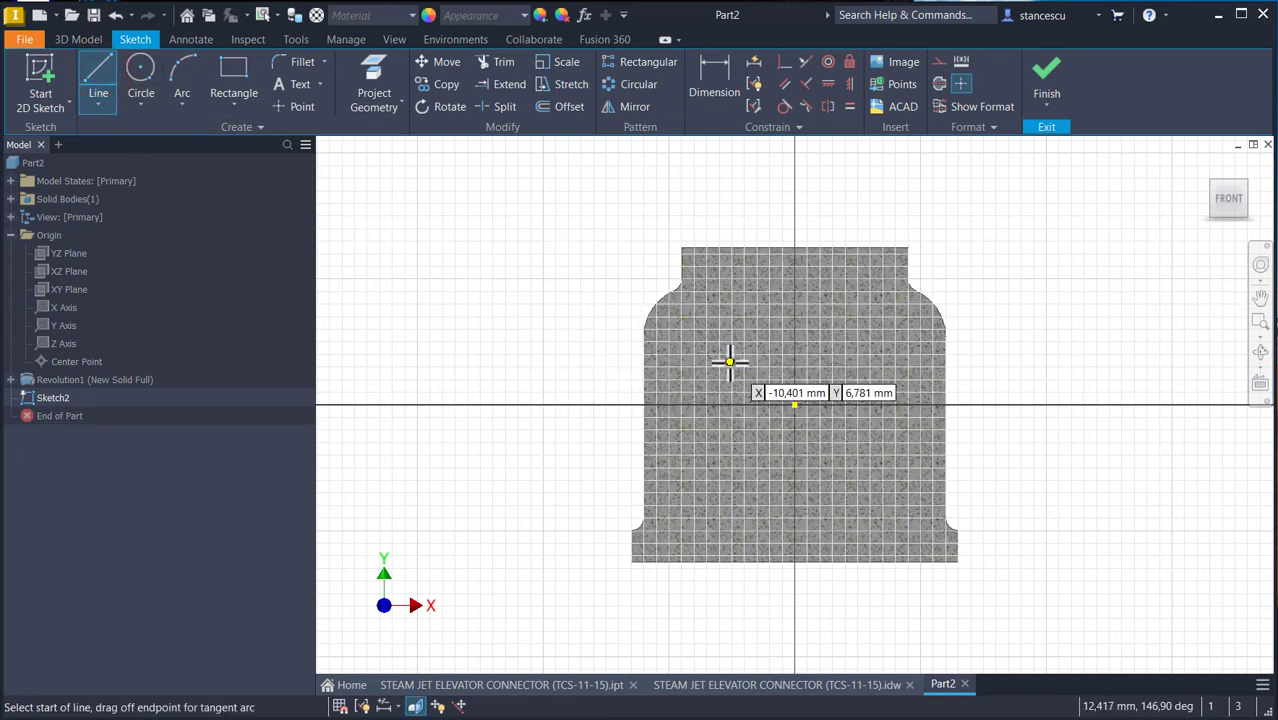
click(794, 406)
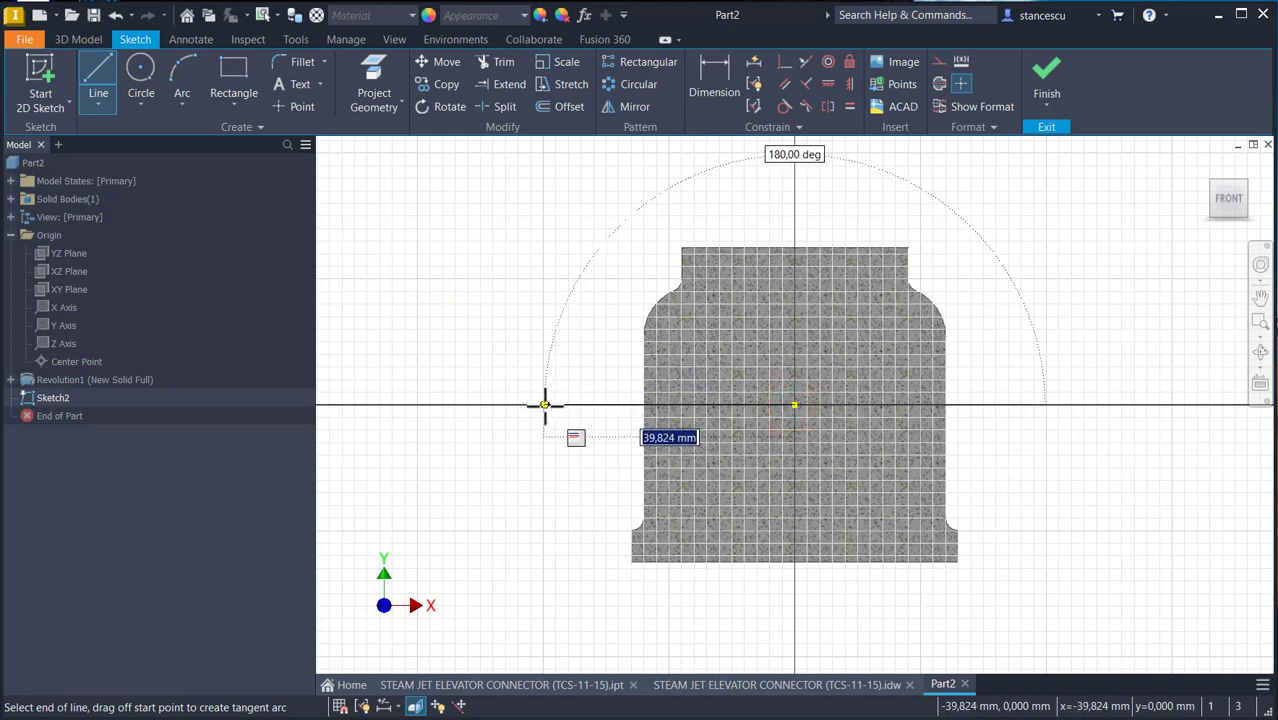
key(Return)
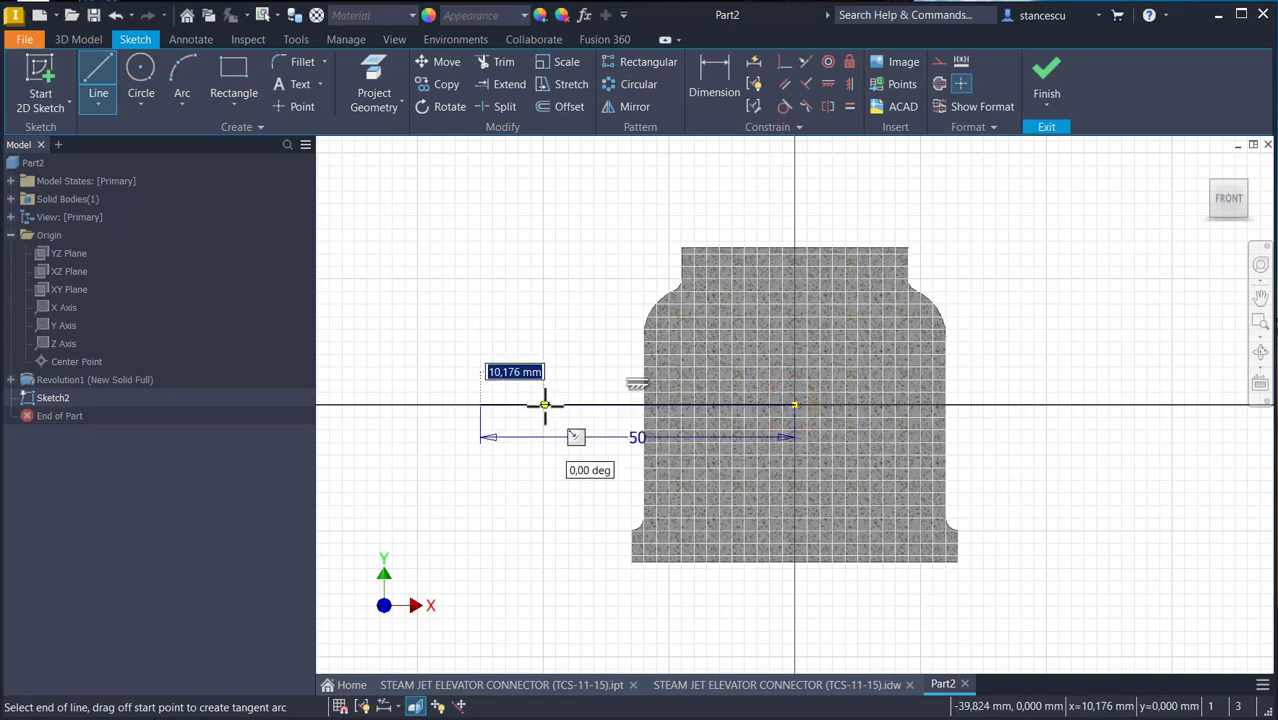
key(Escape)
drag(552, 421, 542, 412)
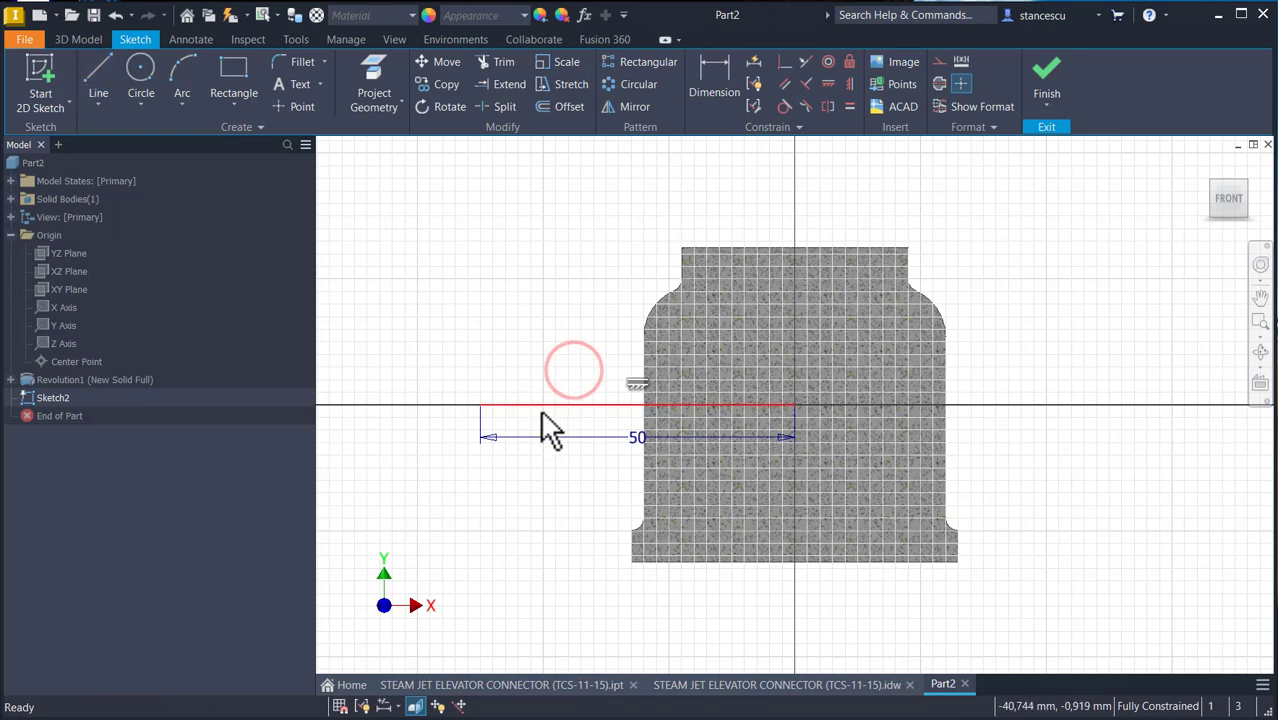
click(939, 84)
click(527, 287)
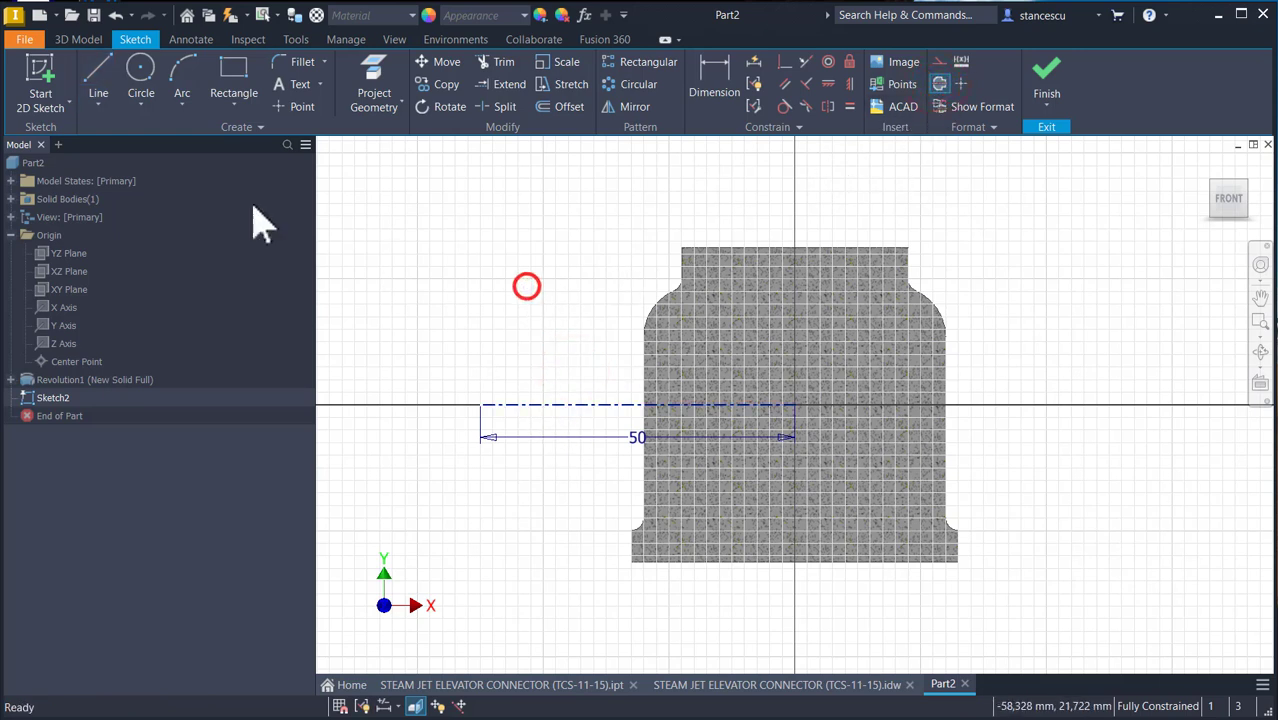
Draw a closed stepped profile above the centerline from its outer end to the origin, with an 18 mm high end edge (about), narrow groove, raised collar and long neck
click(90, 66)
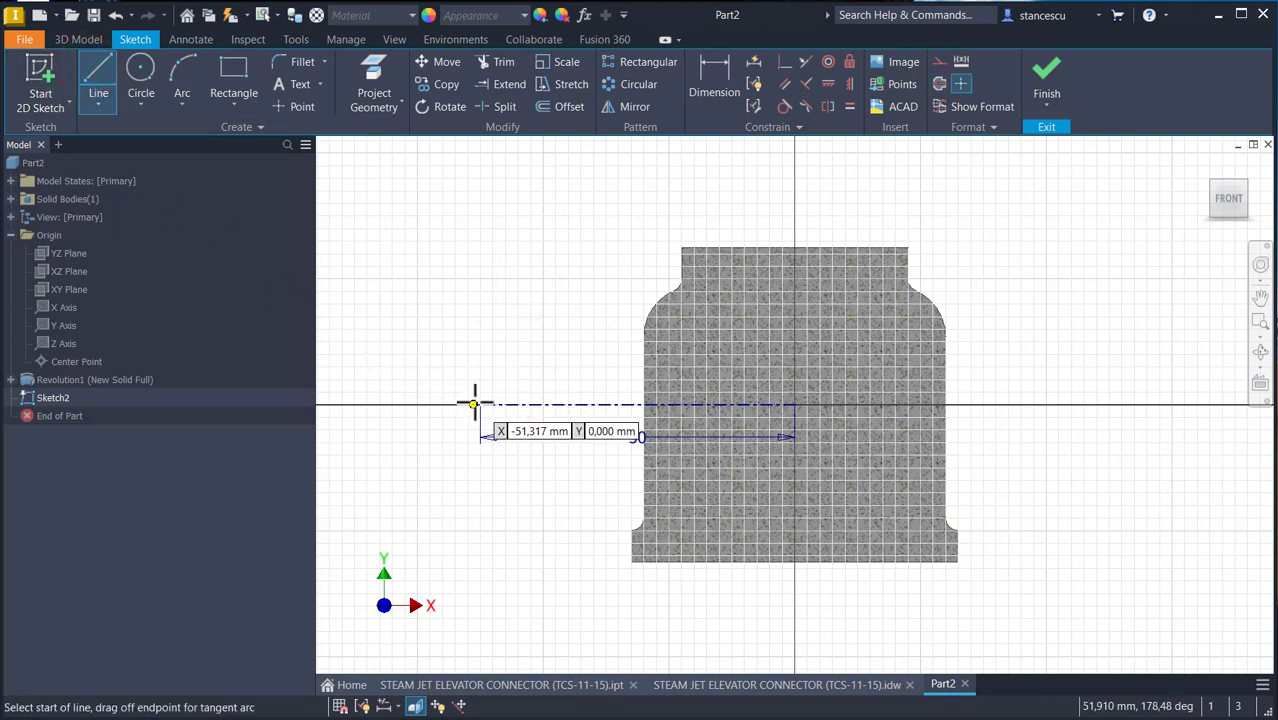
click(480, 405)
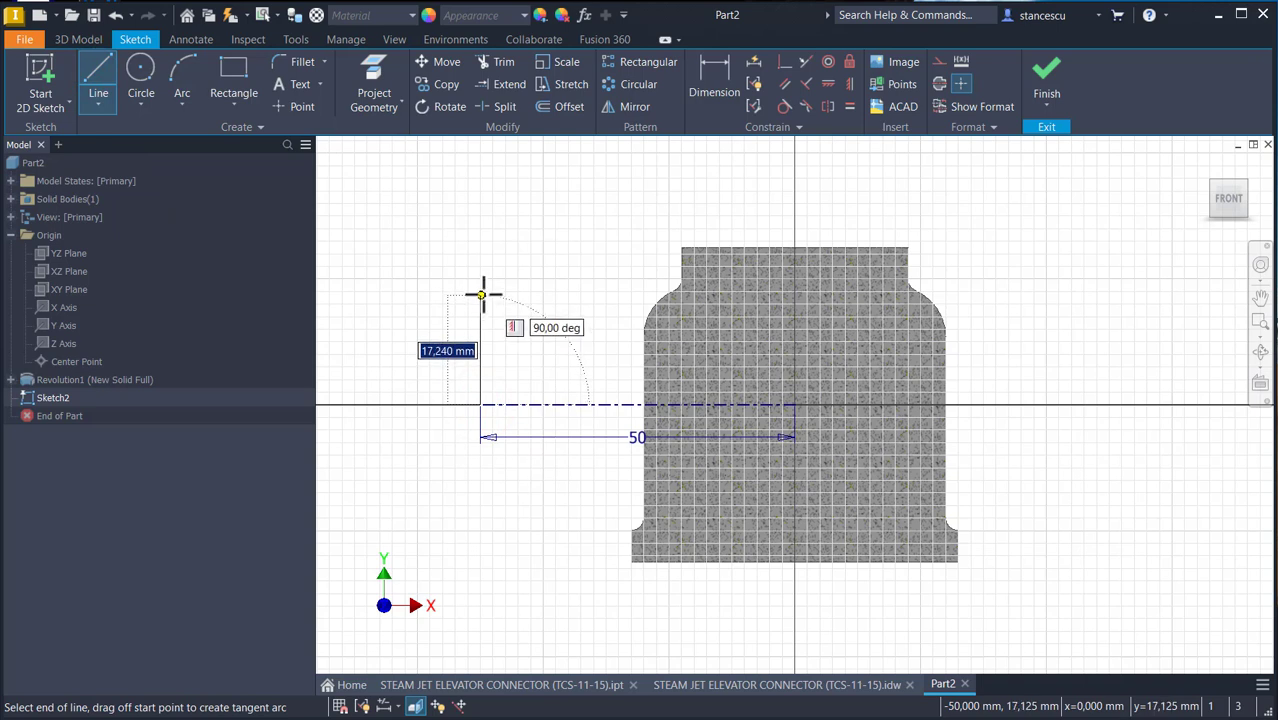
click(480, 291)
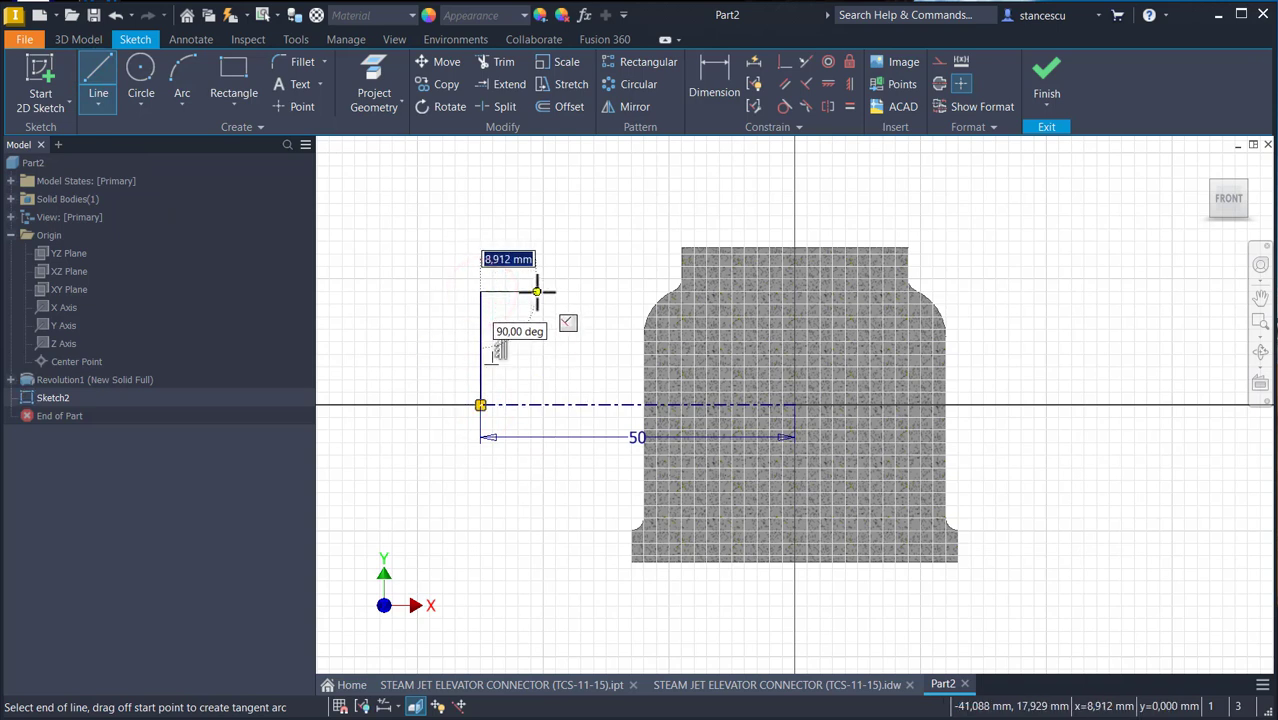
click(536, 291)
click(537, 307)
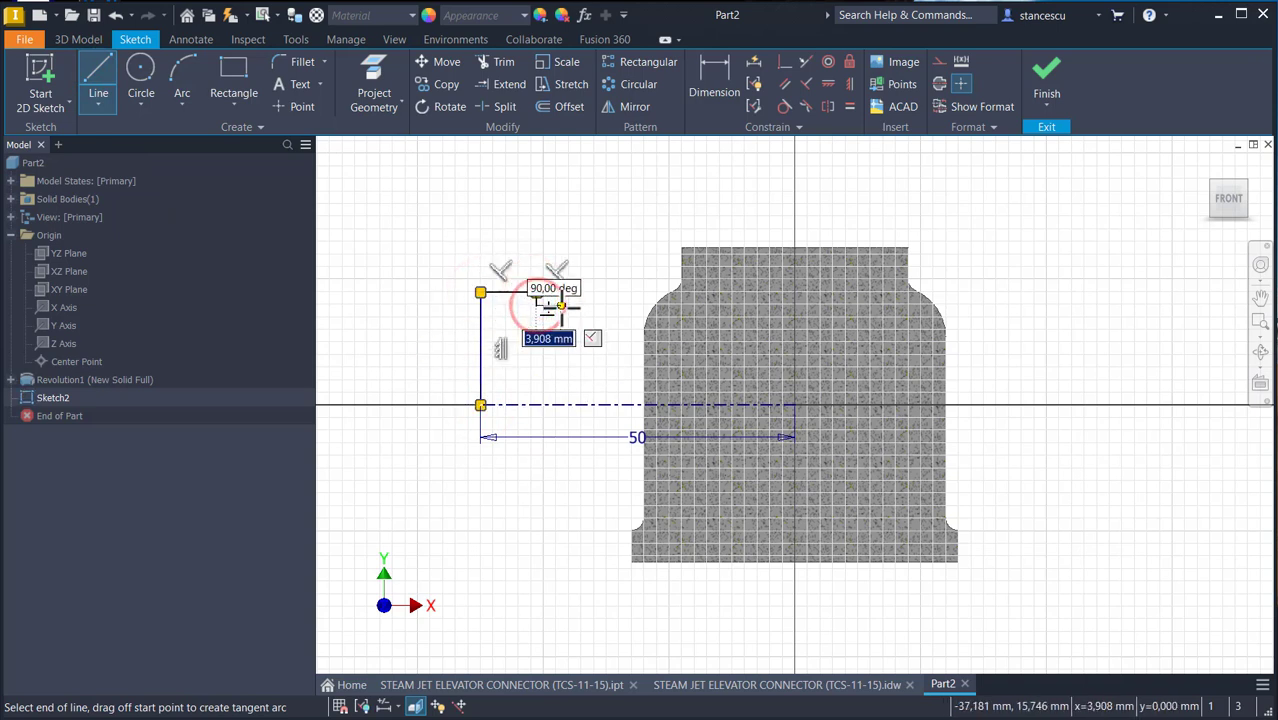
click(554, 308)
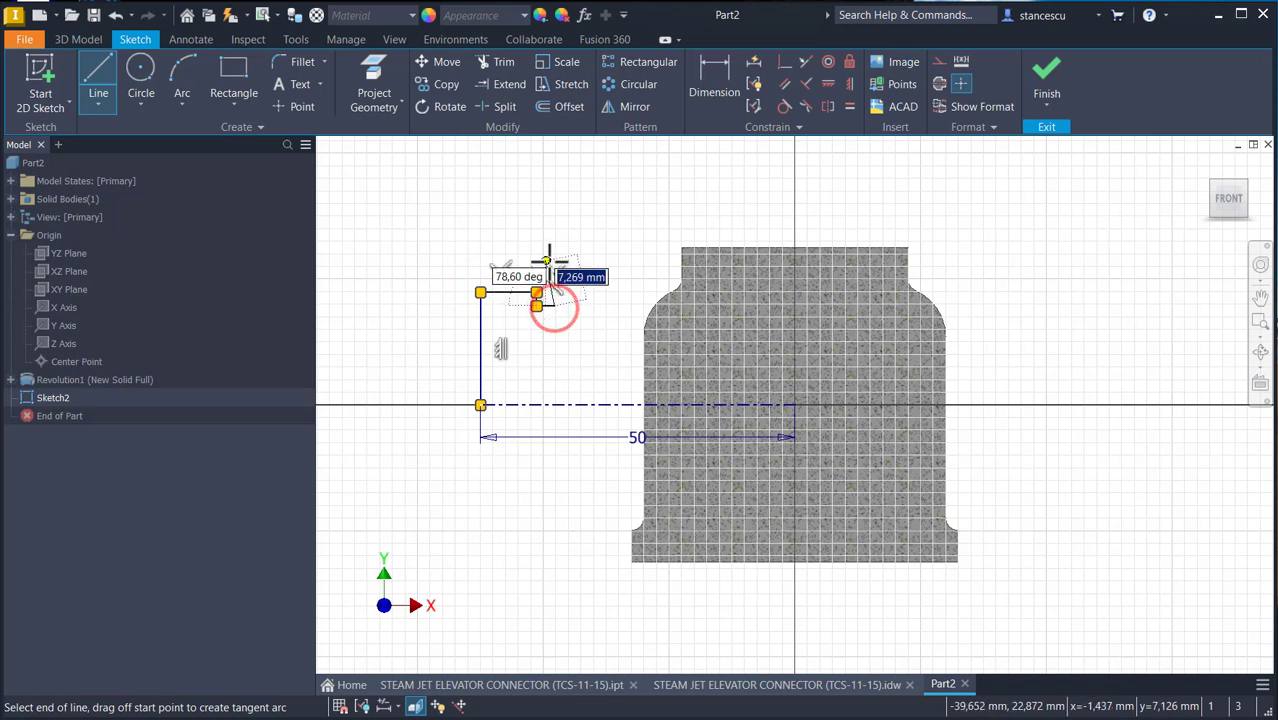
click(554, 261)
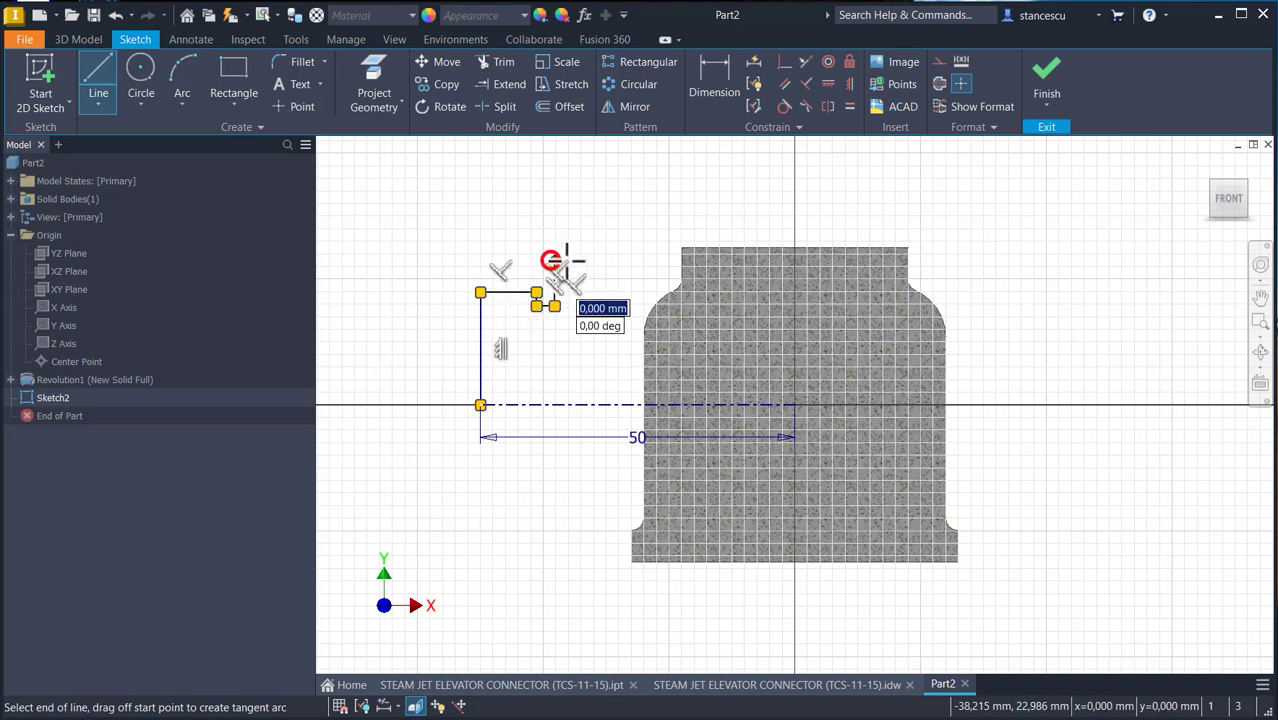
click(597, 260)
click(597, 260)
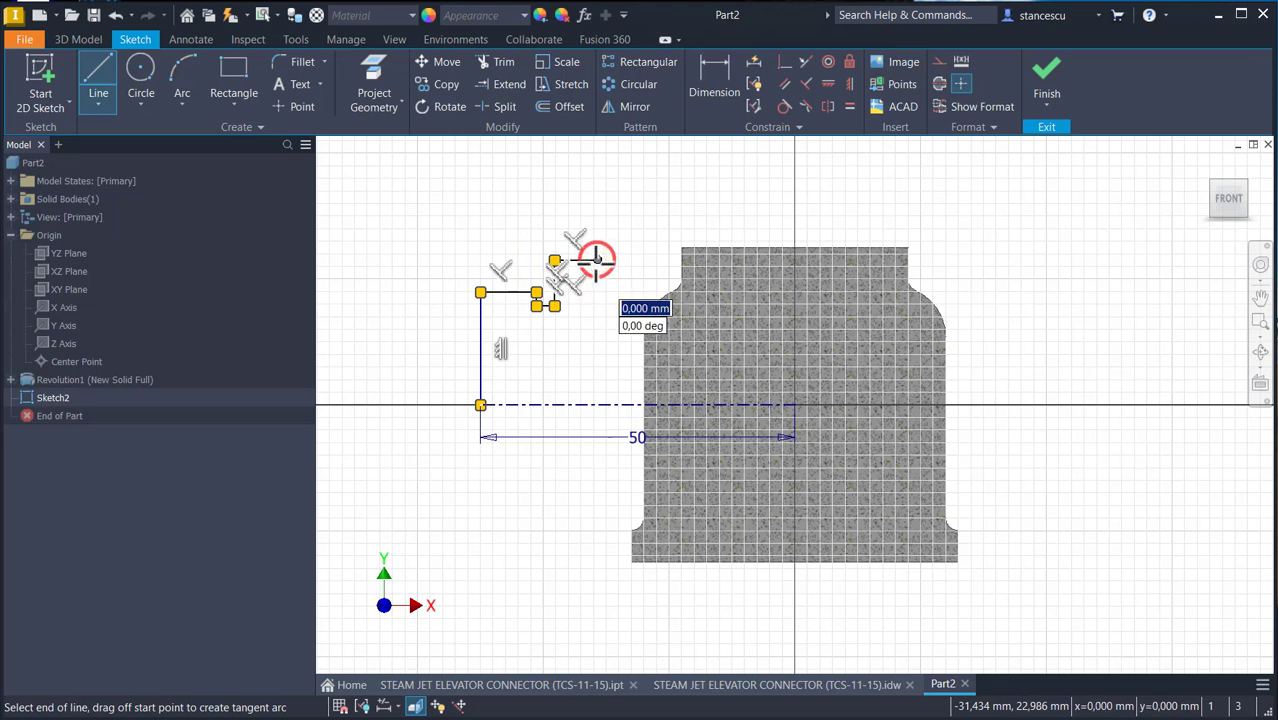
click(597, 313)
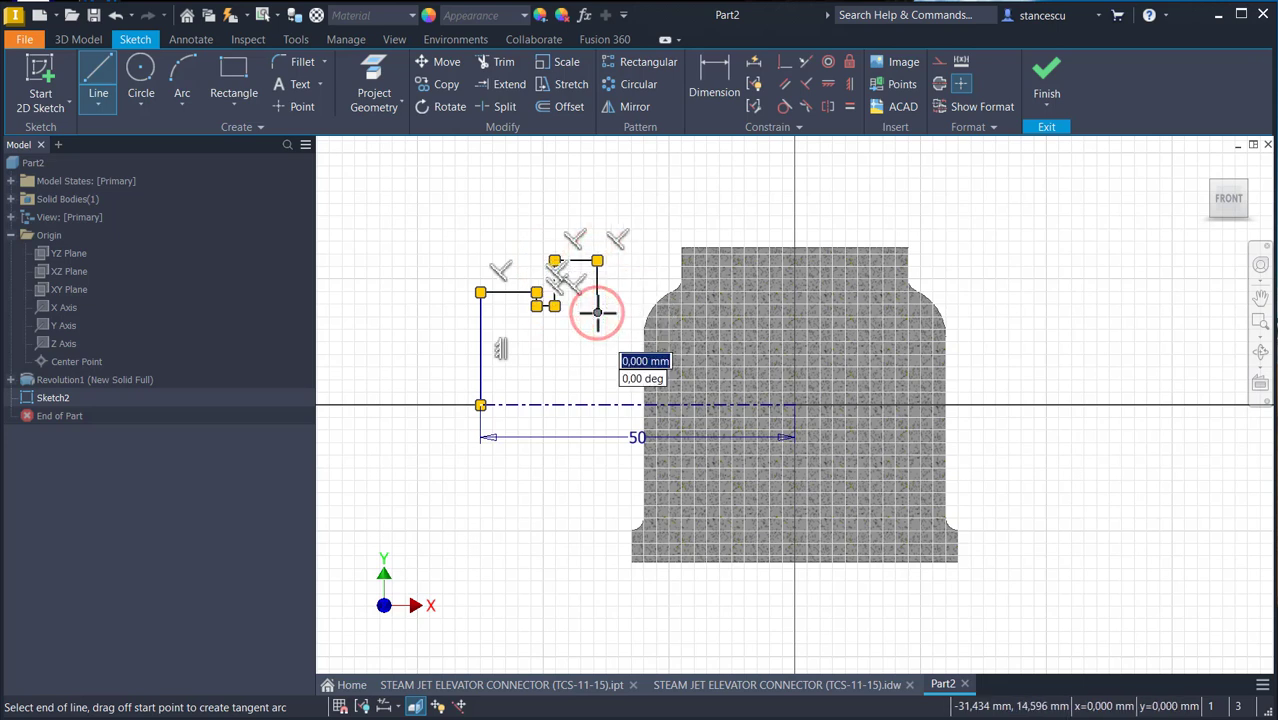
click(795, 313)
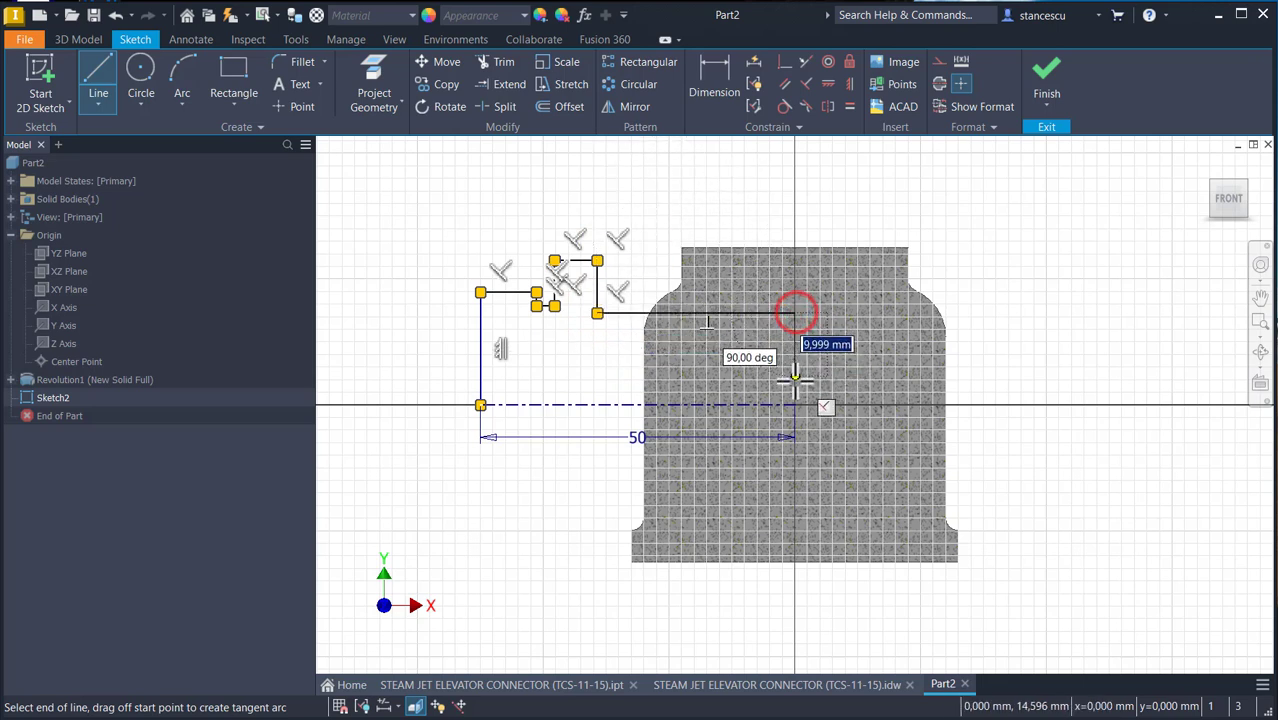
click(795, 404)
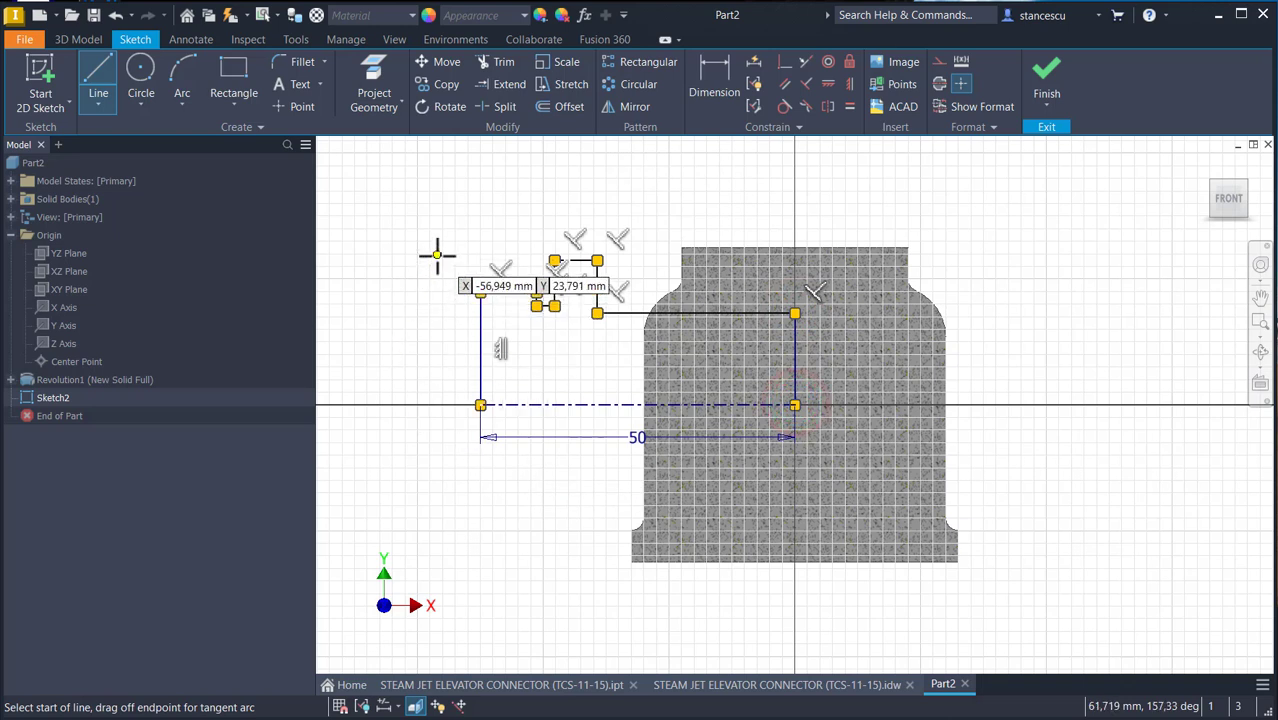
key(Escape)
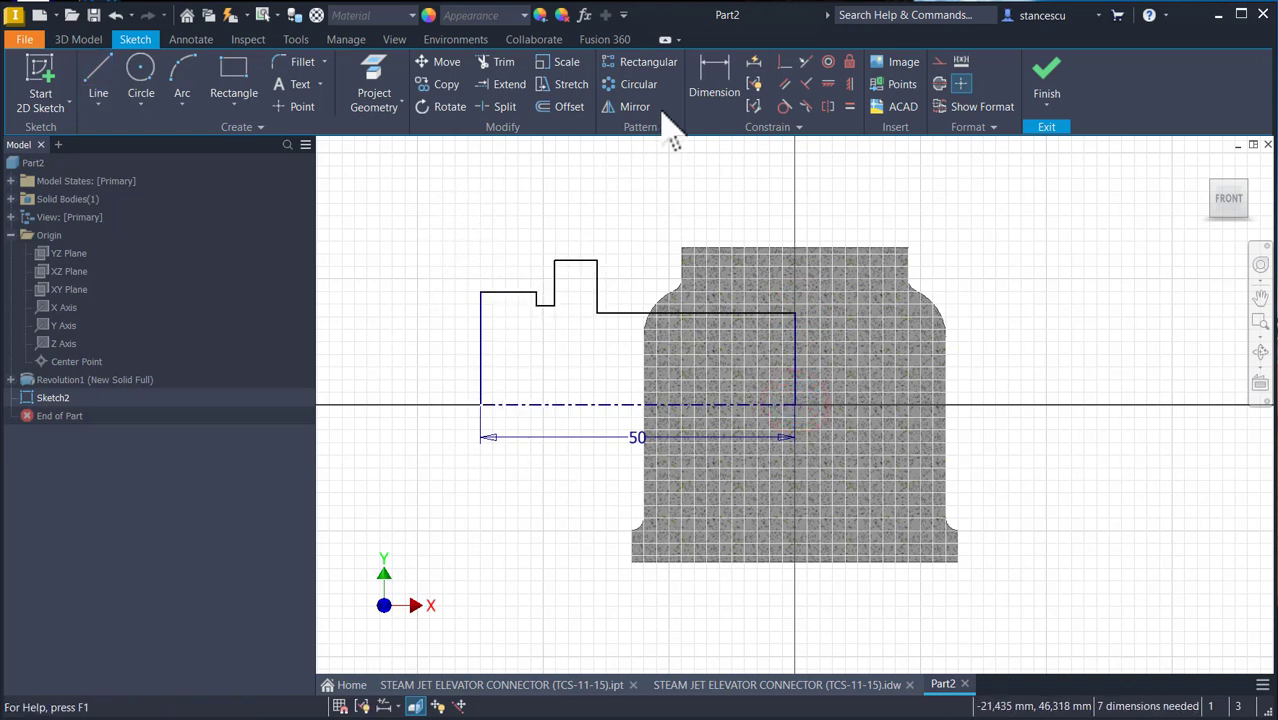
Dimension the profile's outer end section about the centerline with a diameter of 41.91 mm
click(714, 73)
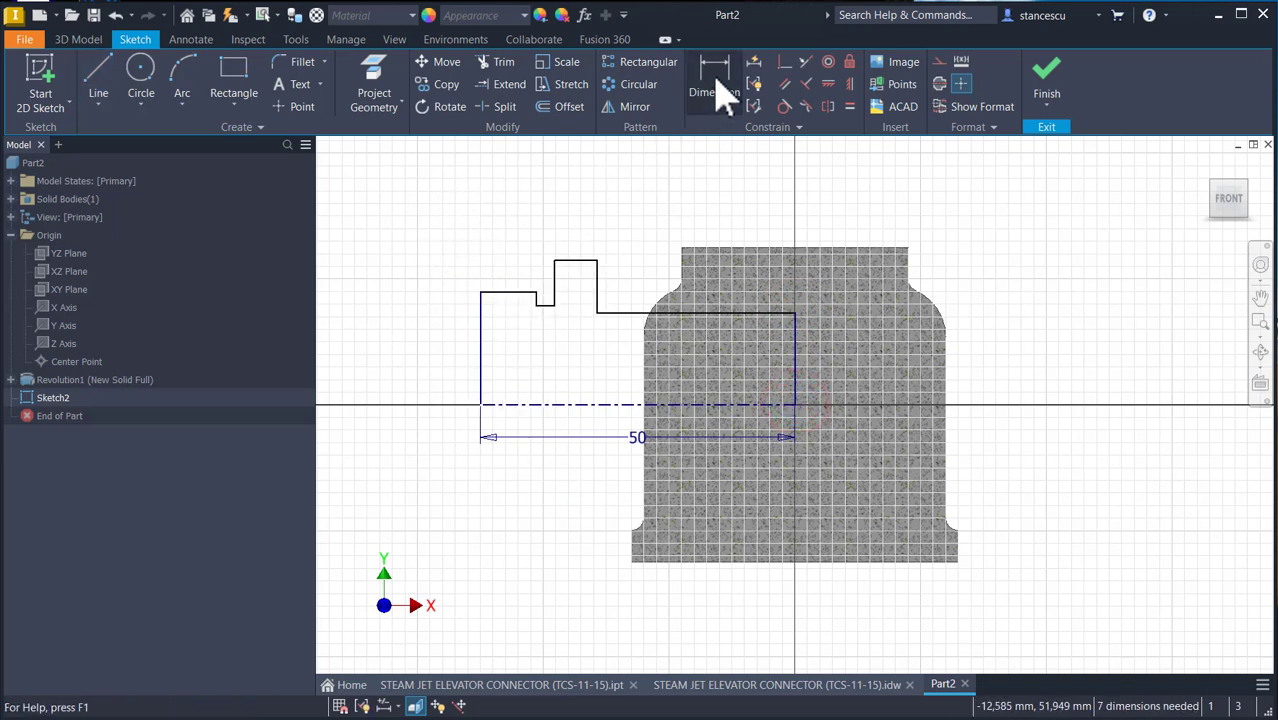
click(494, 290)
click(505, 403)
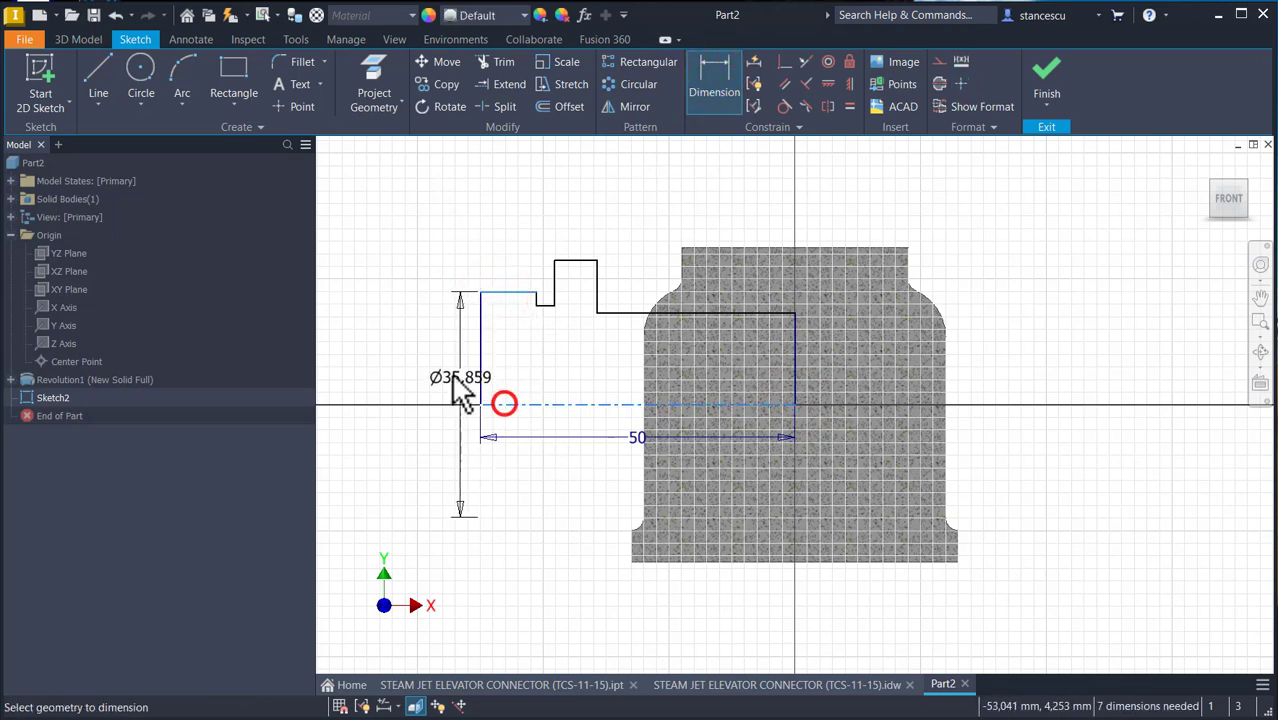
click(434, 366)
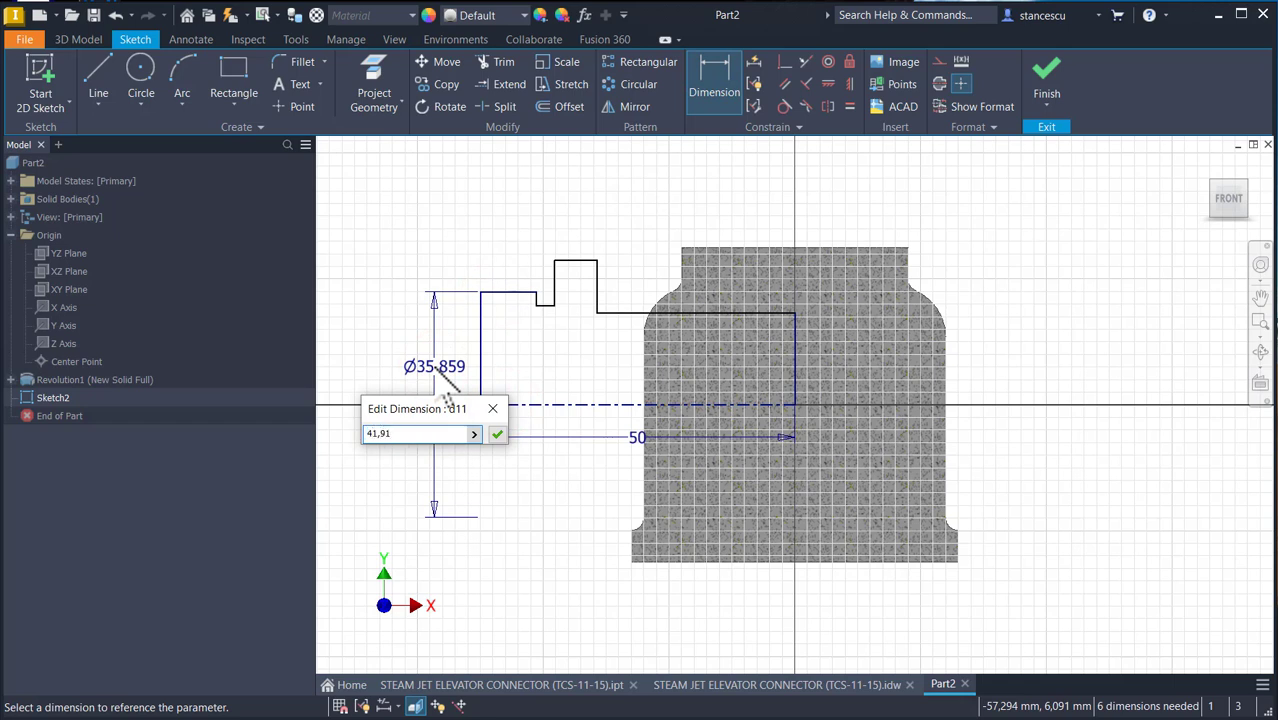
key(Return)
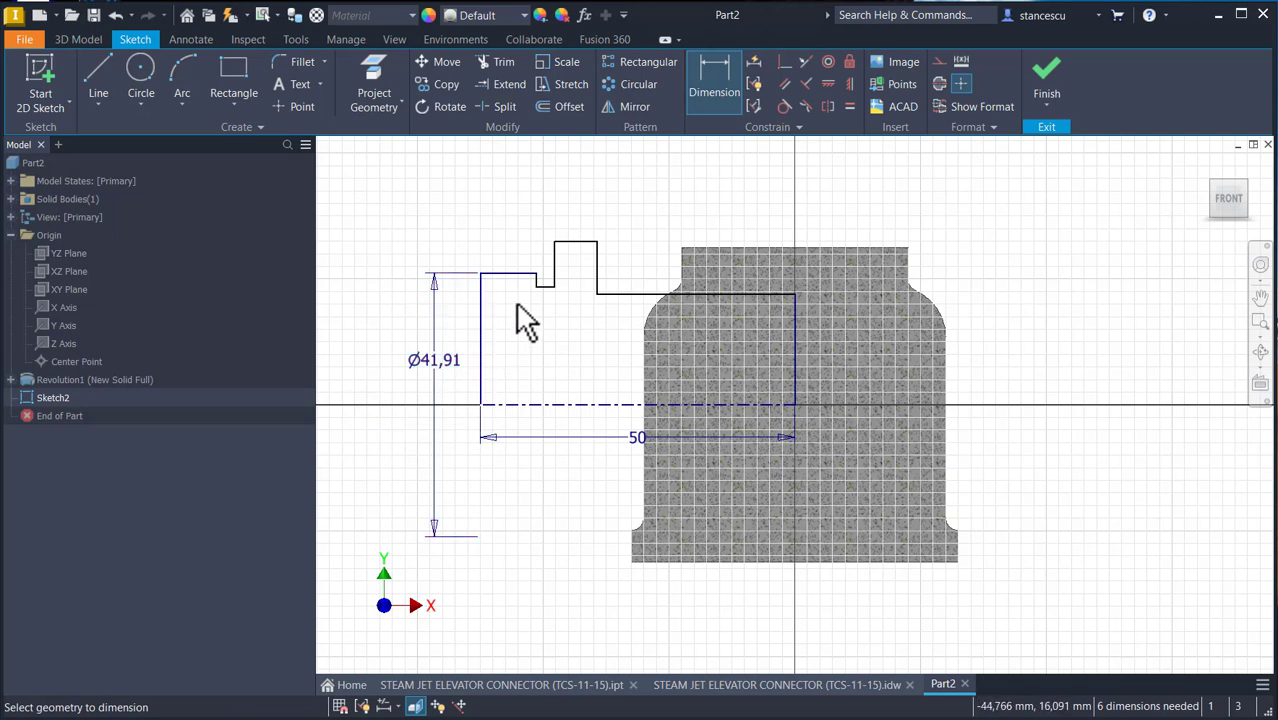
Dimension the raised collar's top edge about the centerline with a diameter of 50 mm
click(585, 242)
click(580, 403)
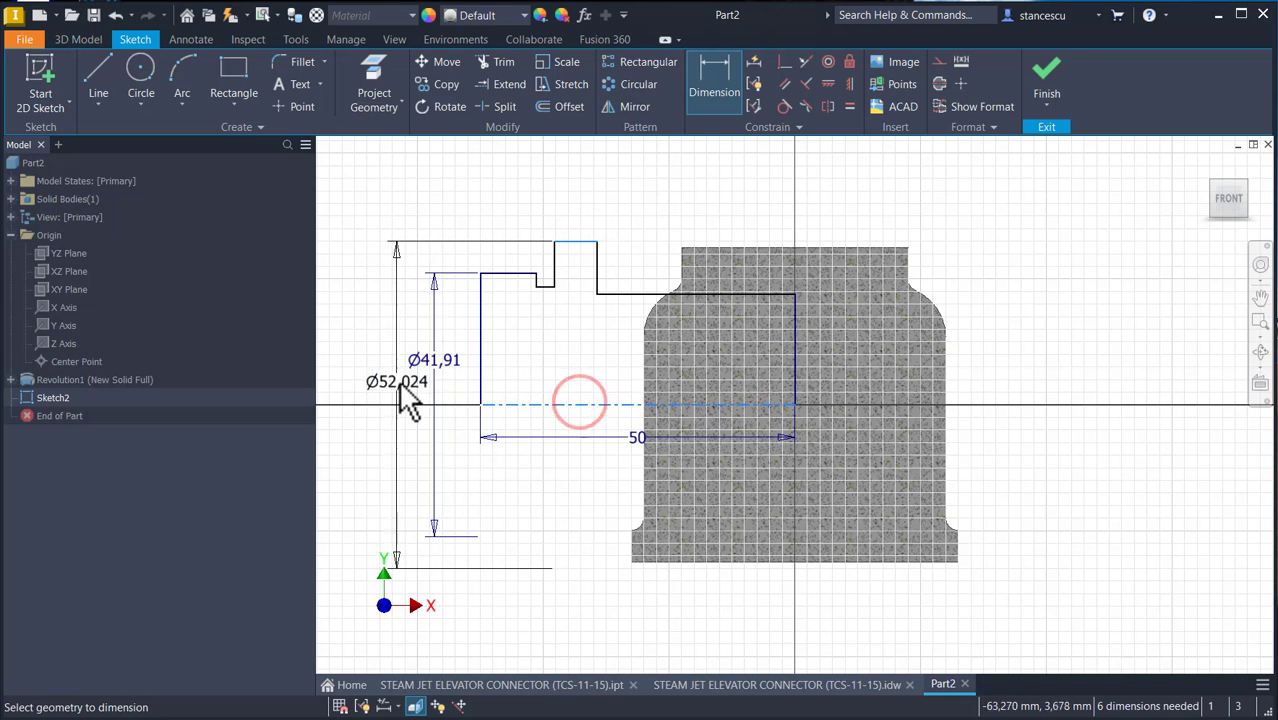
click(370, 356)
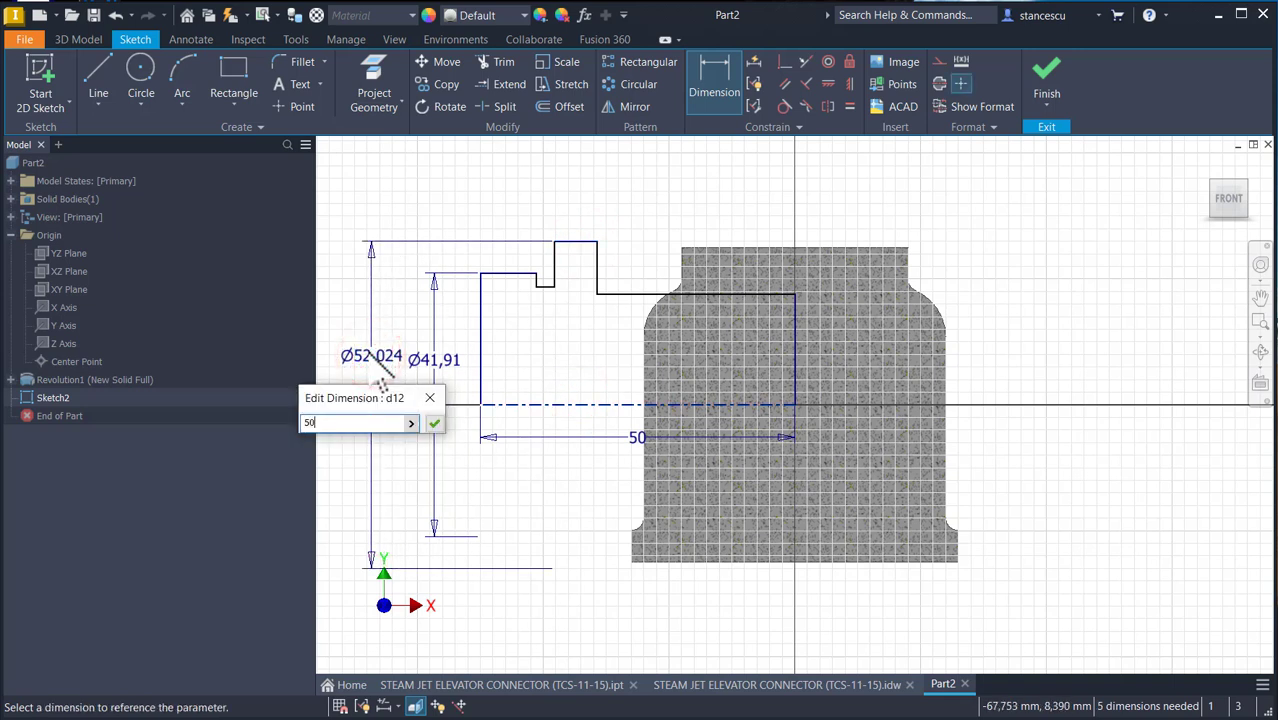
text(50)
key(Return)
Set the diameters of both the groove and the neck behind the collar to 38 mm, measured about the centerline
scroll(540, 305, up, 3)
click(547, 286)
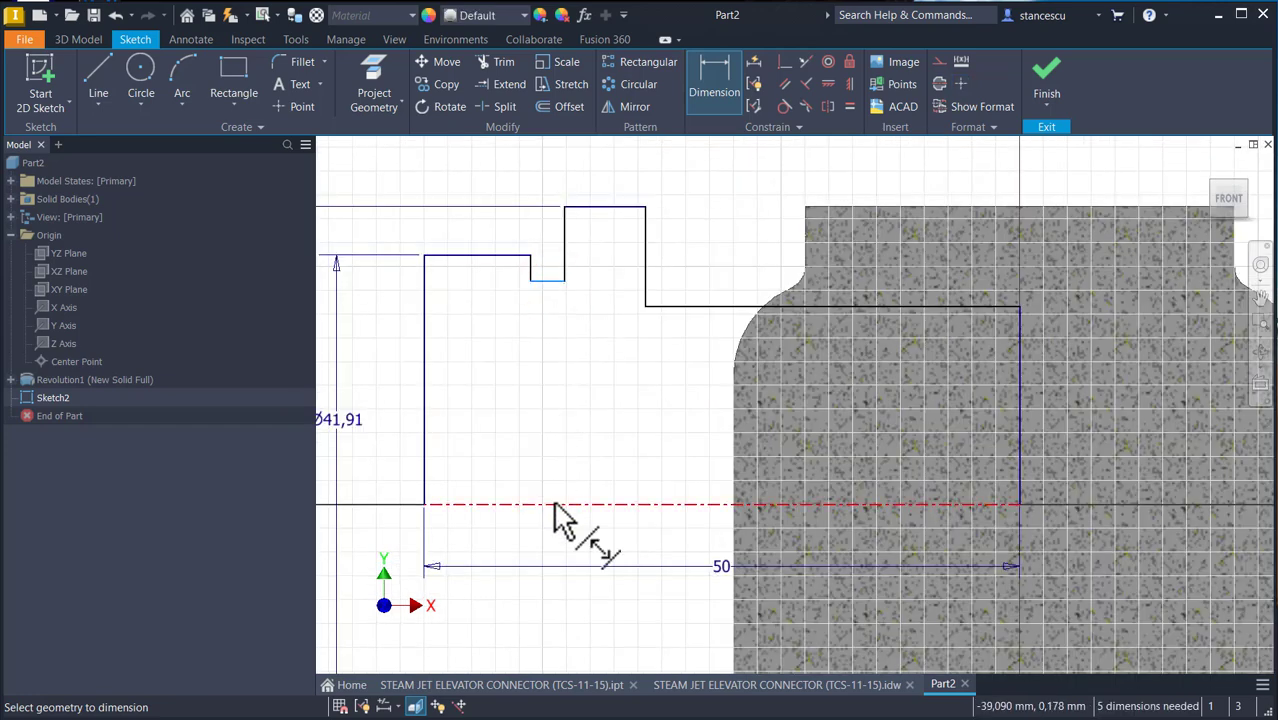
click(551, 505)
click(496, 441)
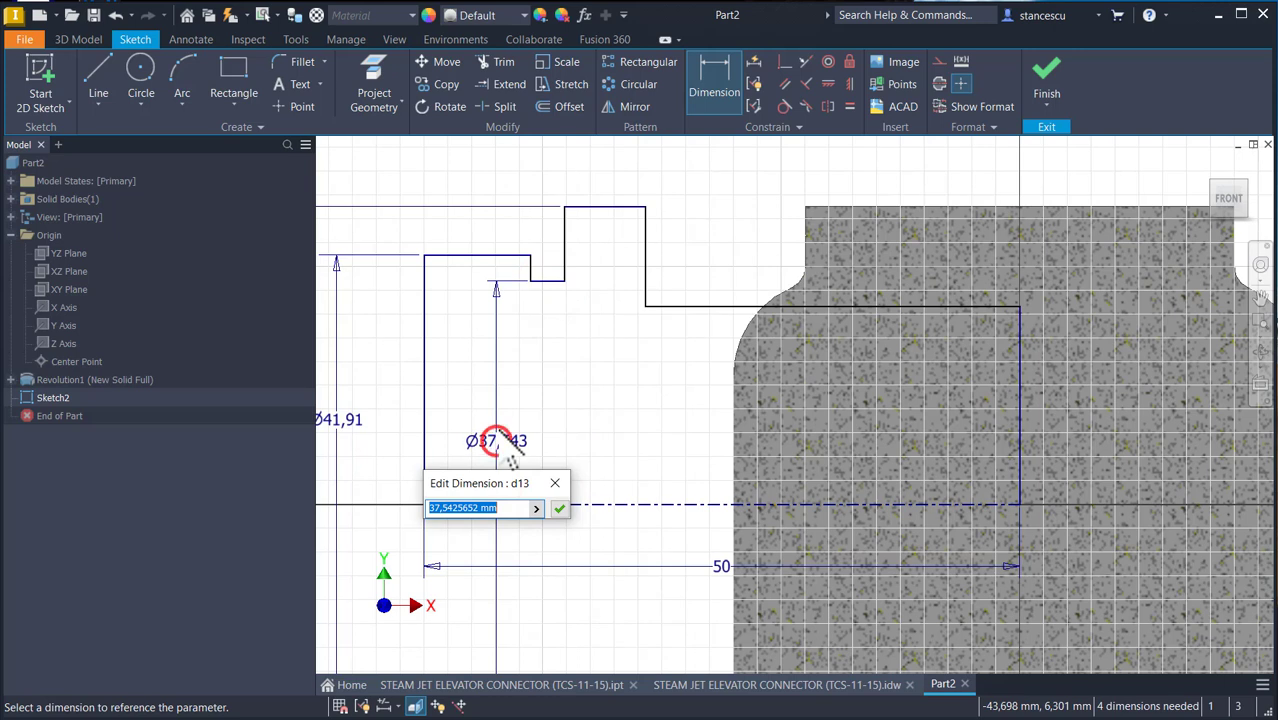
text(38)
key(Return)
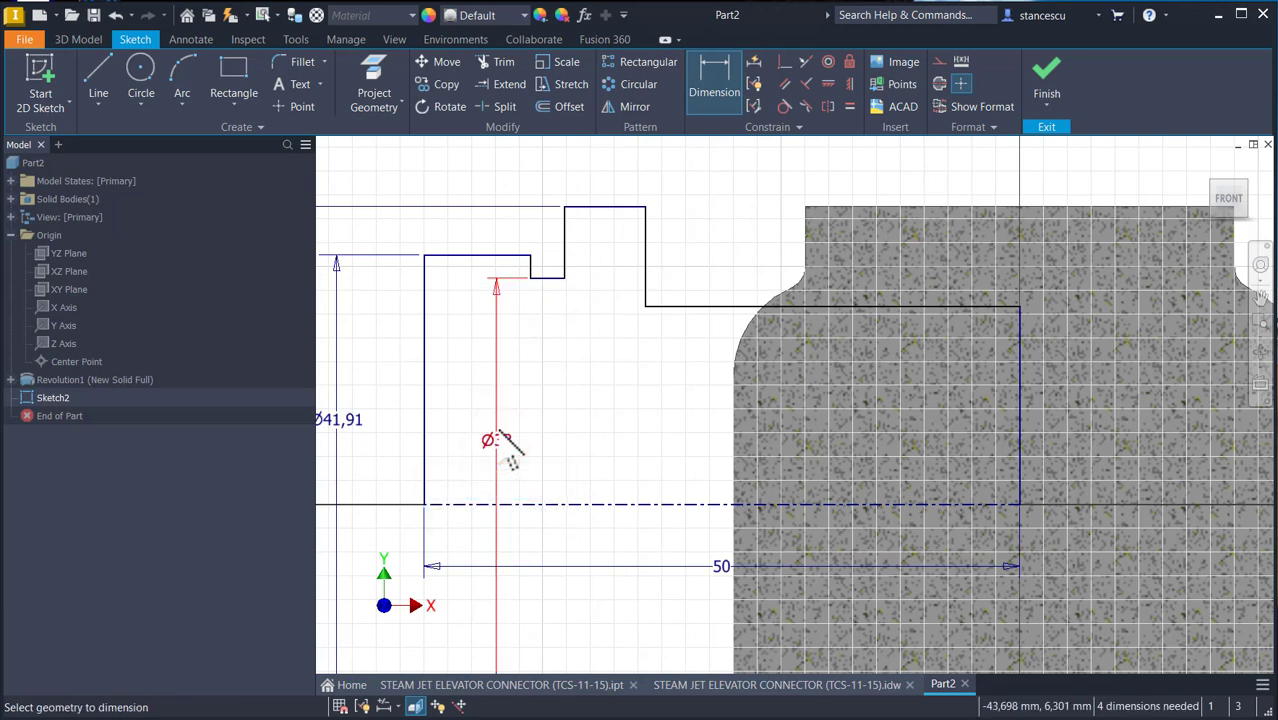
click(686, 507)
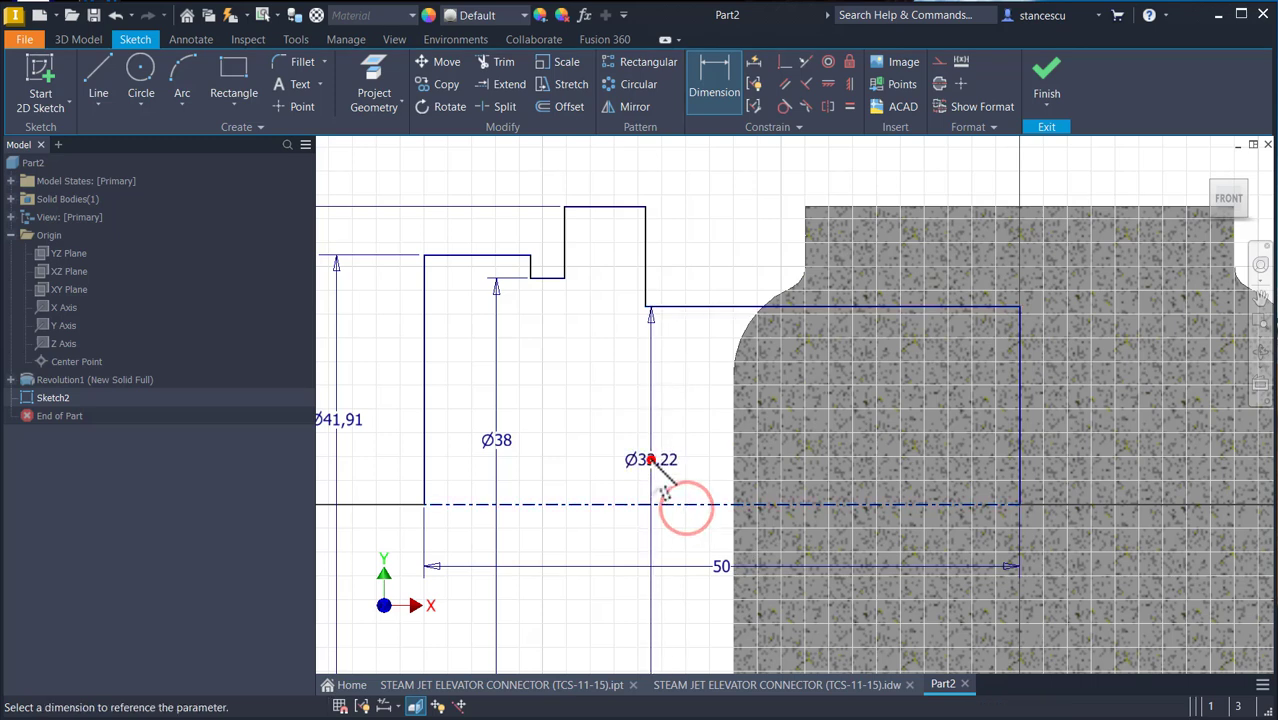
click(651, 459)
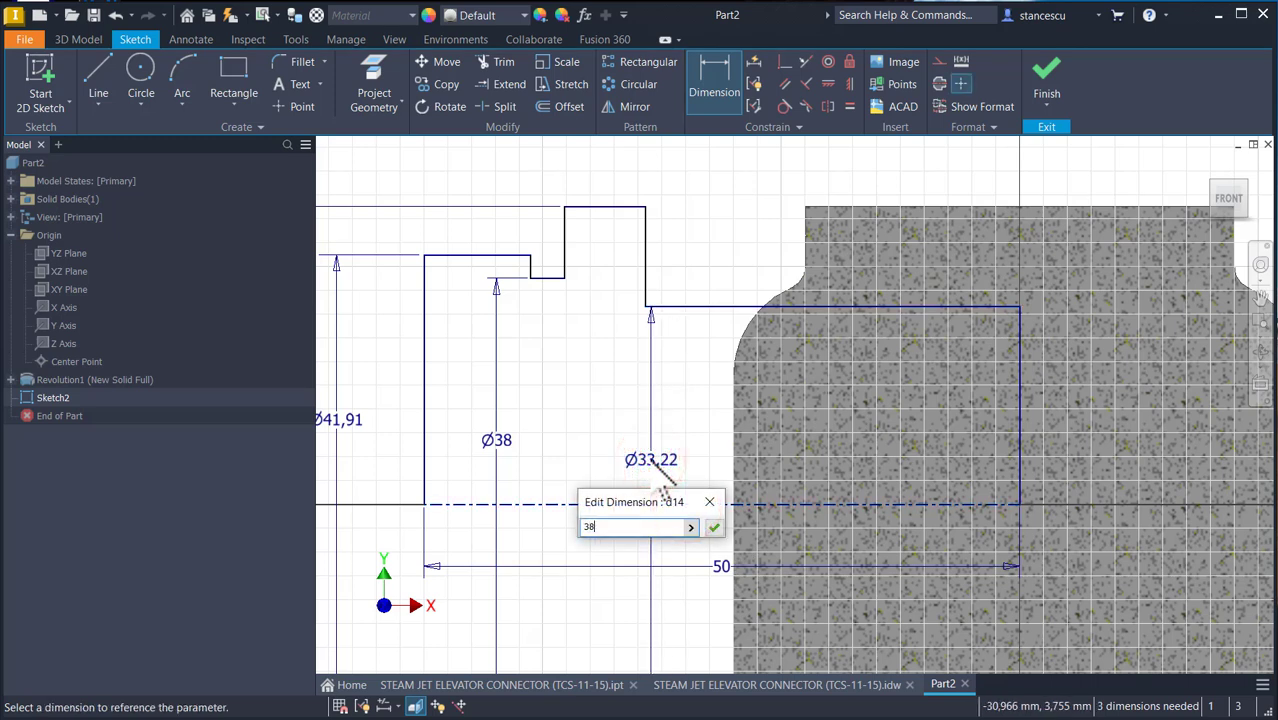
key(Return)
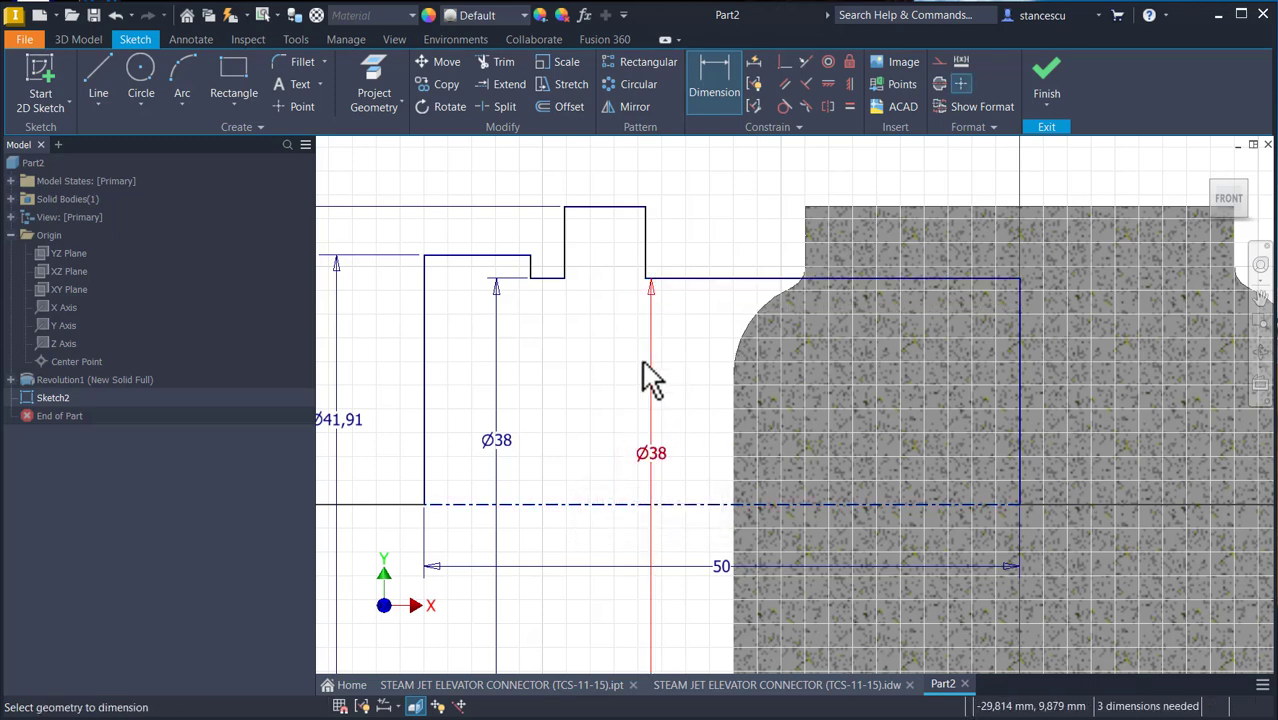
Dimension the groove's width as 2 mm and the collar's width as 5 mm
middle_drag(591, 357, 686, 451)
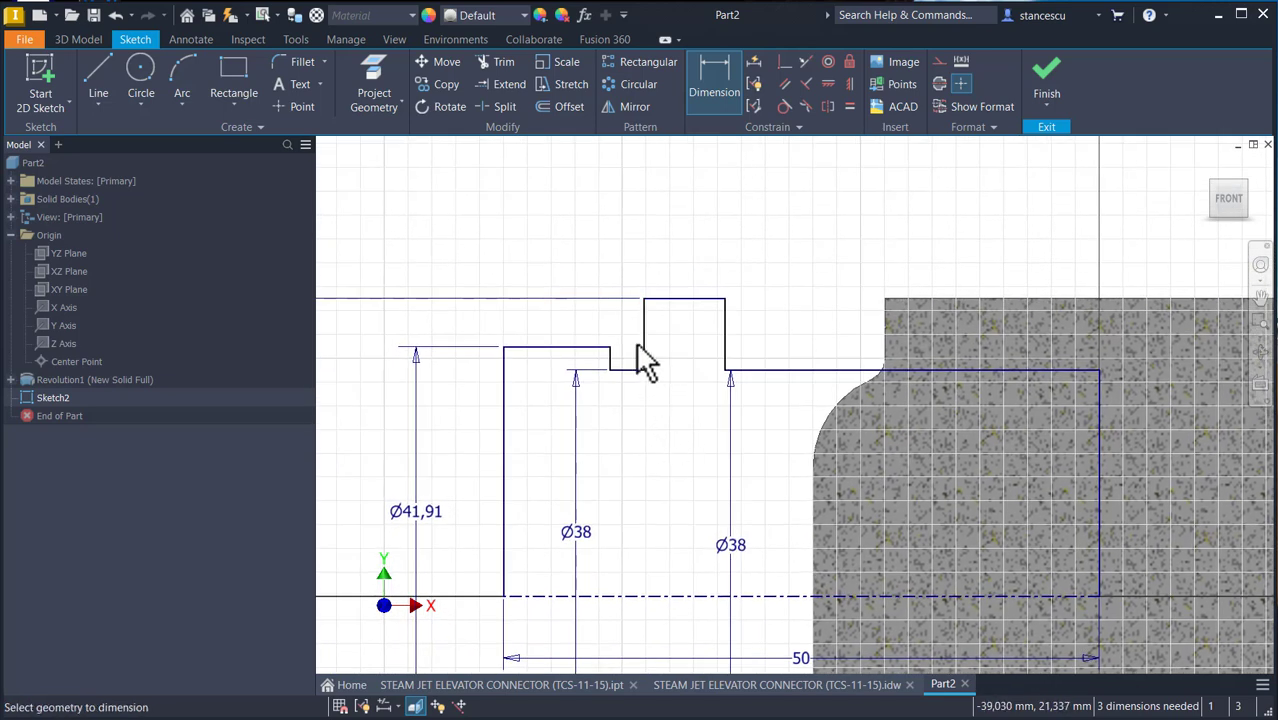
click(634, 369)
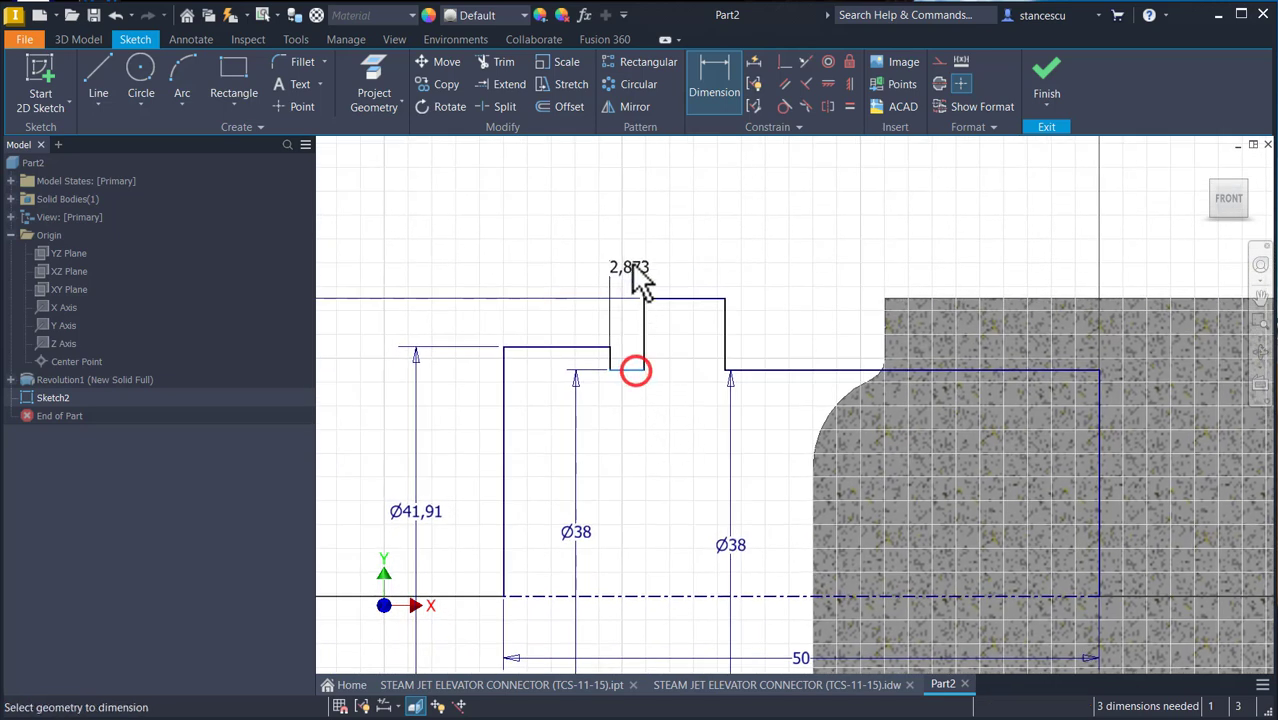
click(635, 248)
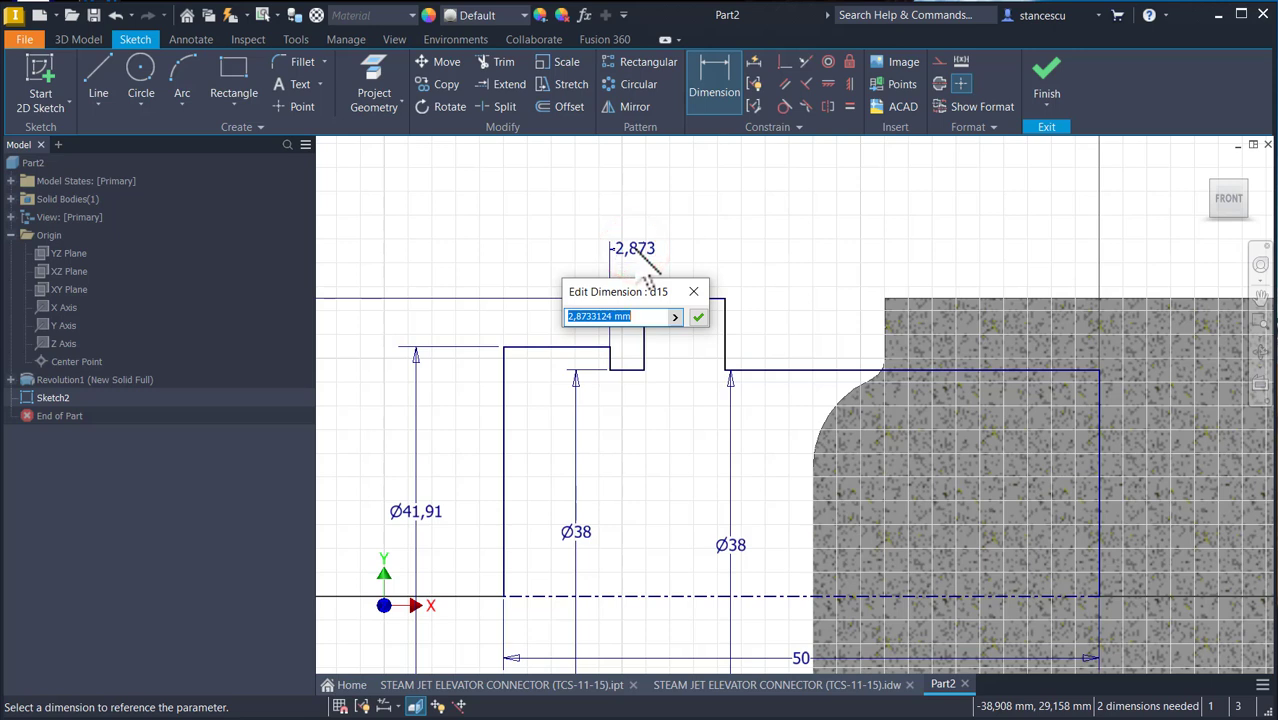
key(Return)
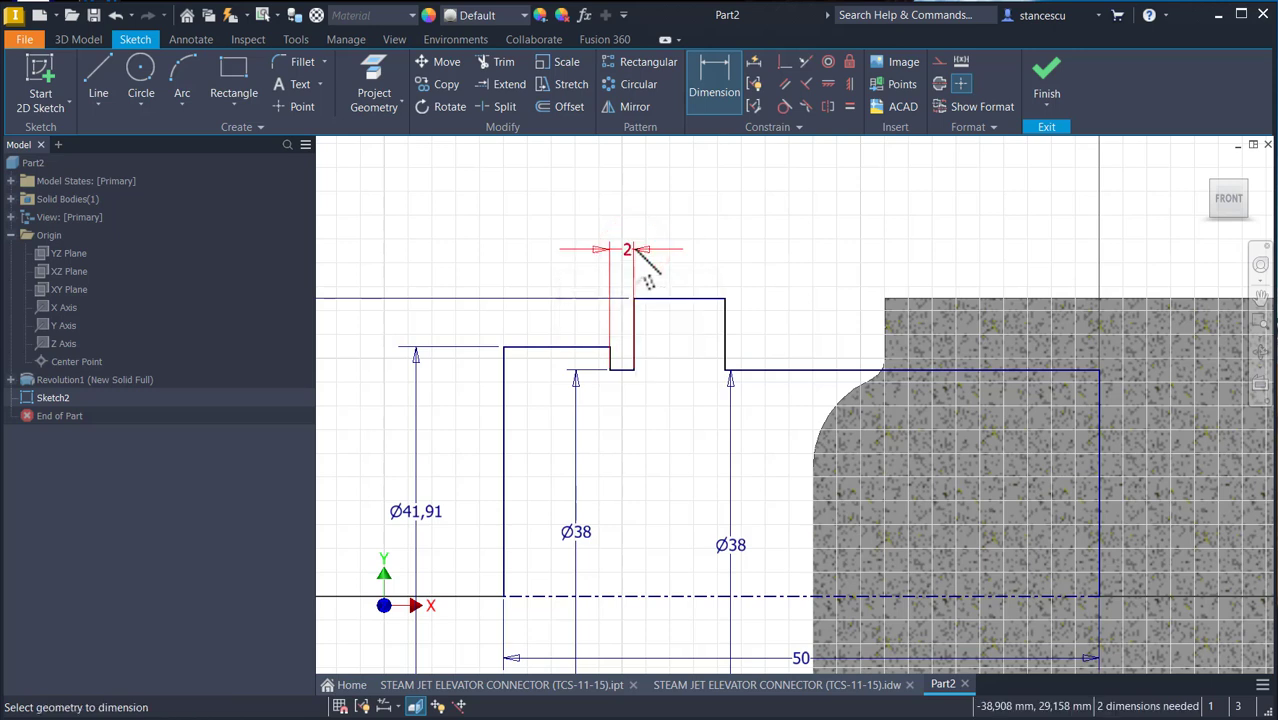
click(691, 298)
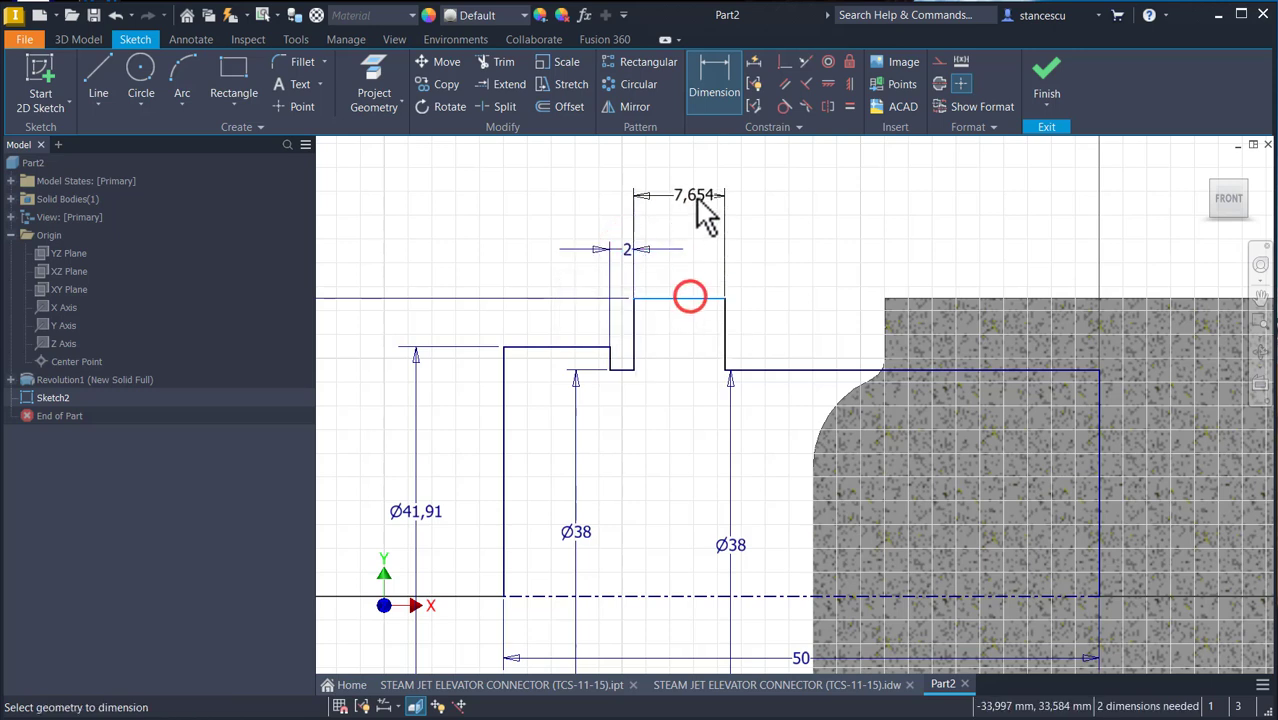
click(700, 205)
text(5)
key(Return)
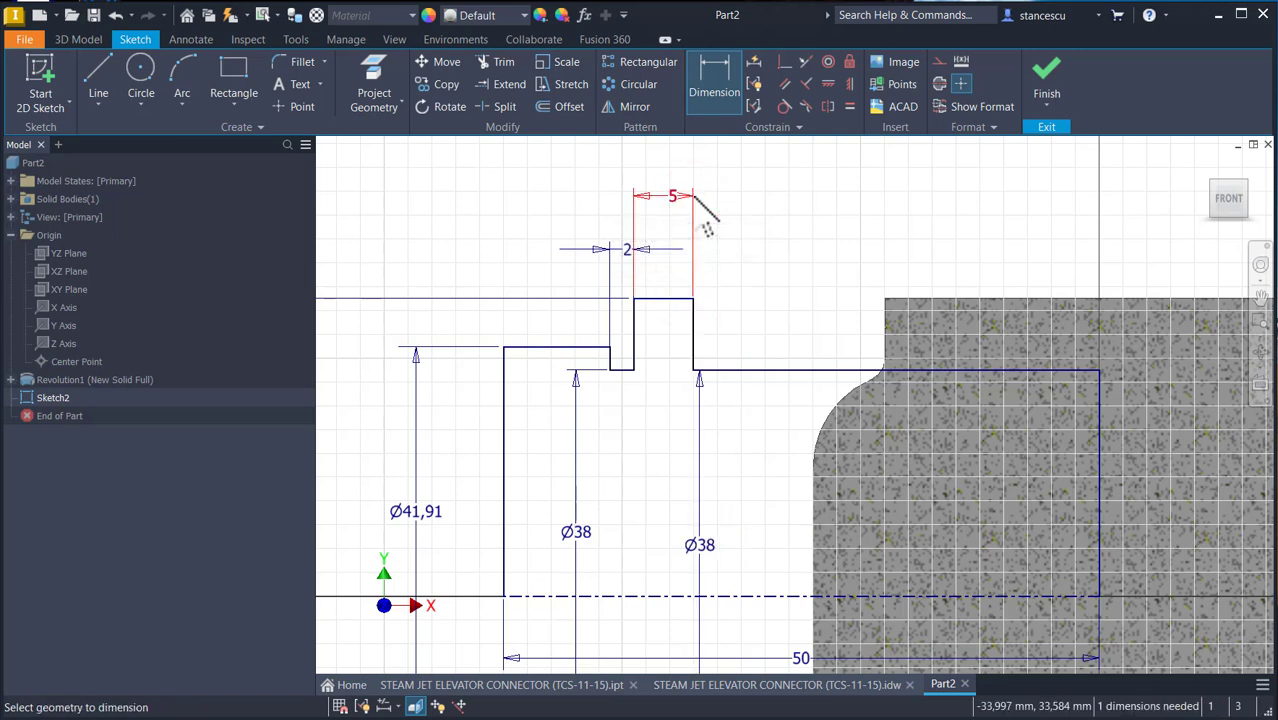
Dimension the distance from the profile's outer end edge to the collar's near face as 15 mm
click(632, 322)
click(503, 386)
click(538, 210)
text(1)
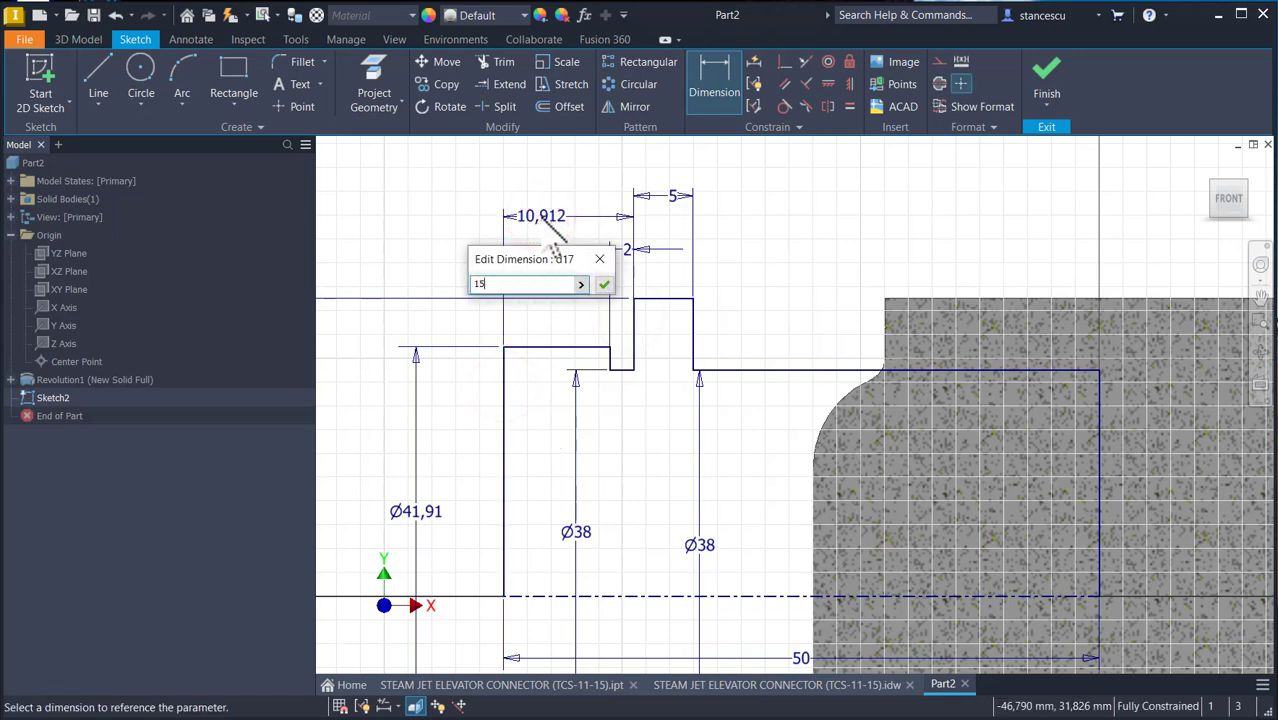
text(5)
key(Return)
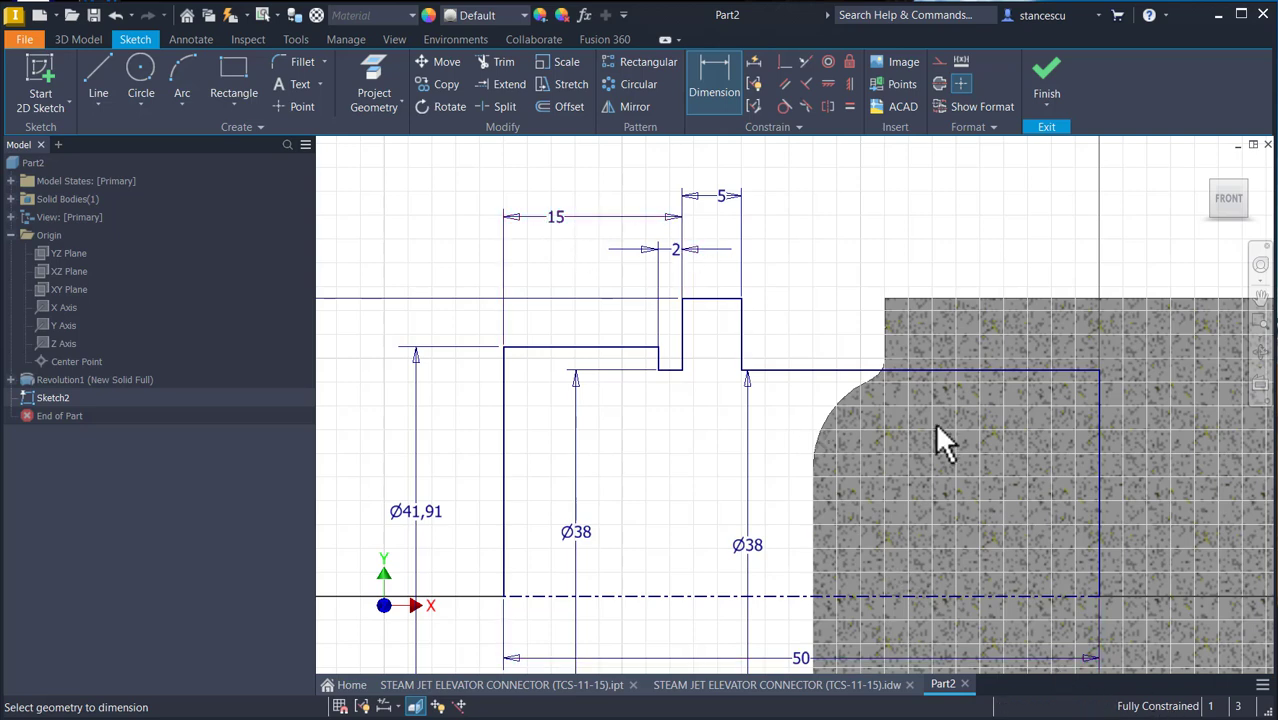
Finish the sketch and revolve the branch profile a full 360 degrees around its centerline, joining it to the vertical body
click(1046, 70)
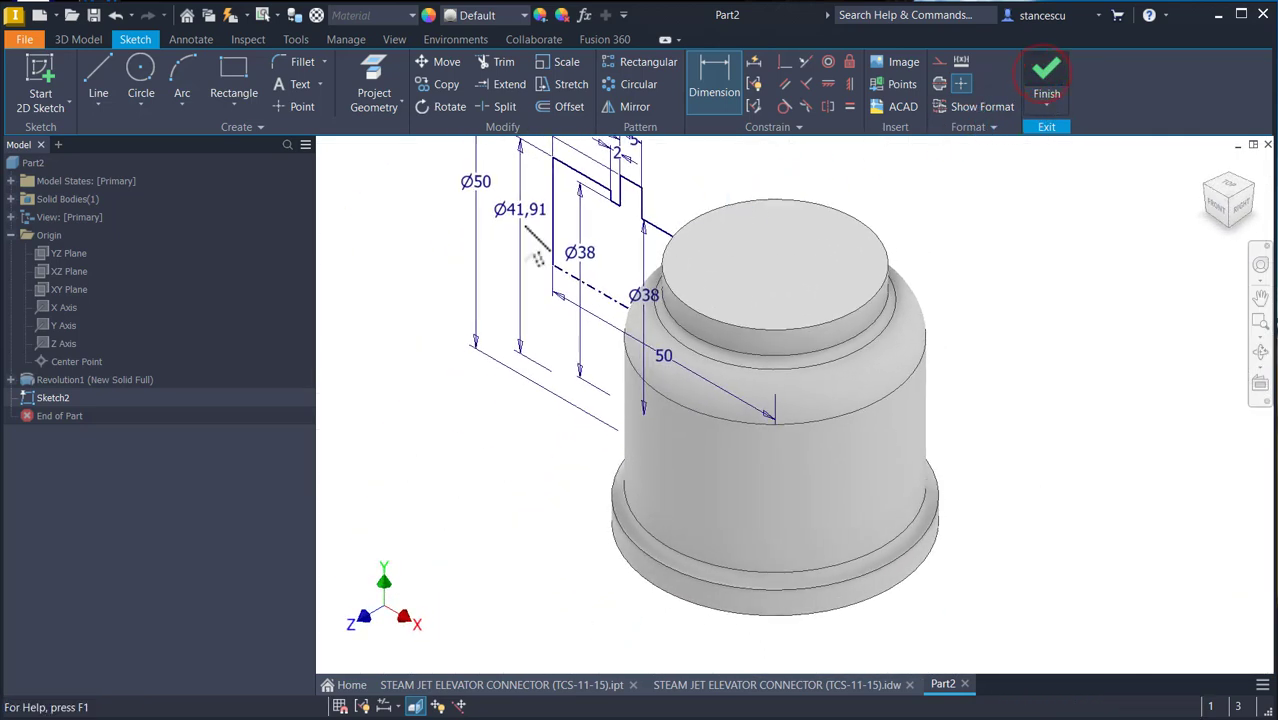
click(142, 70)
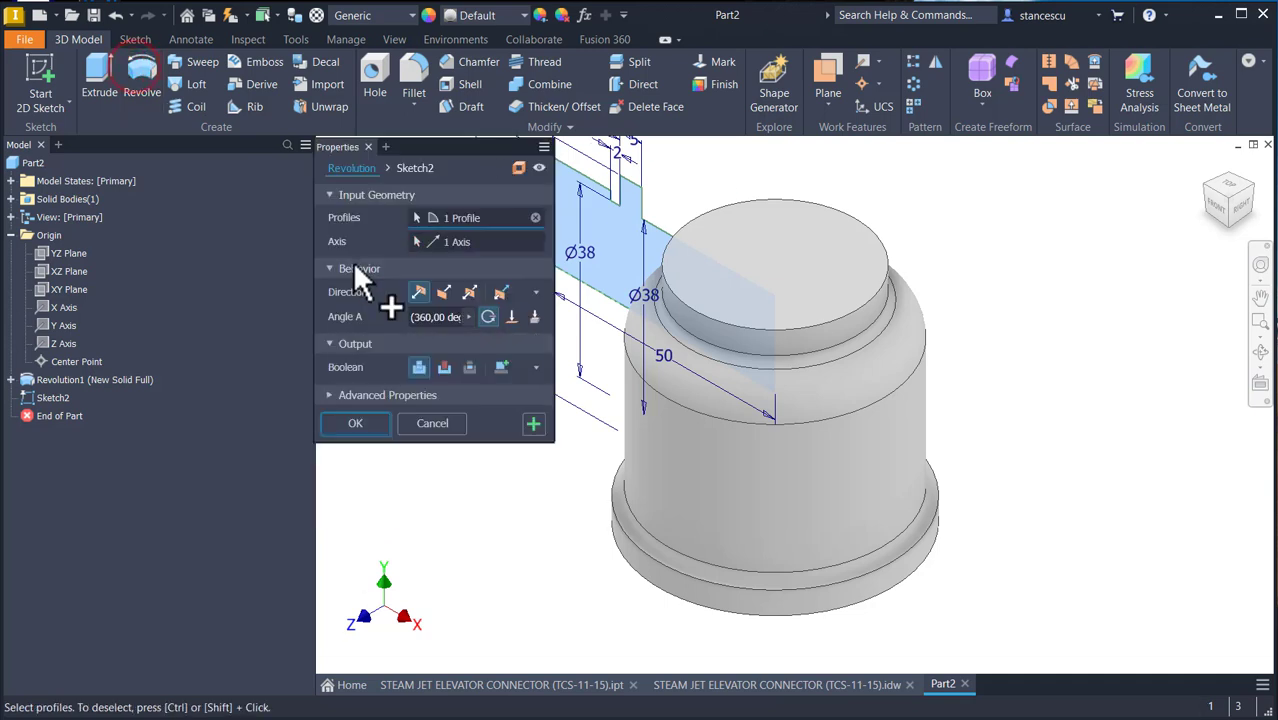
click(370, 423)
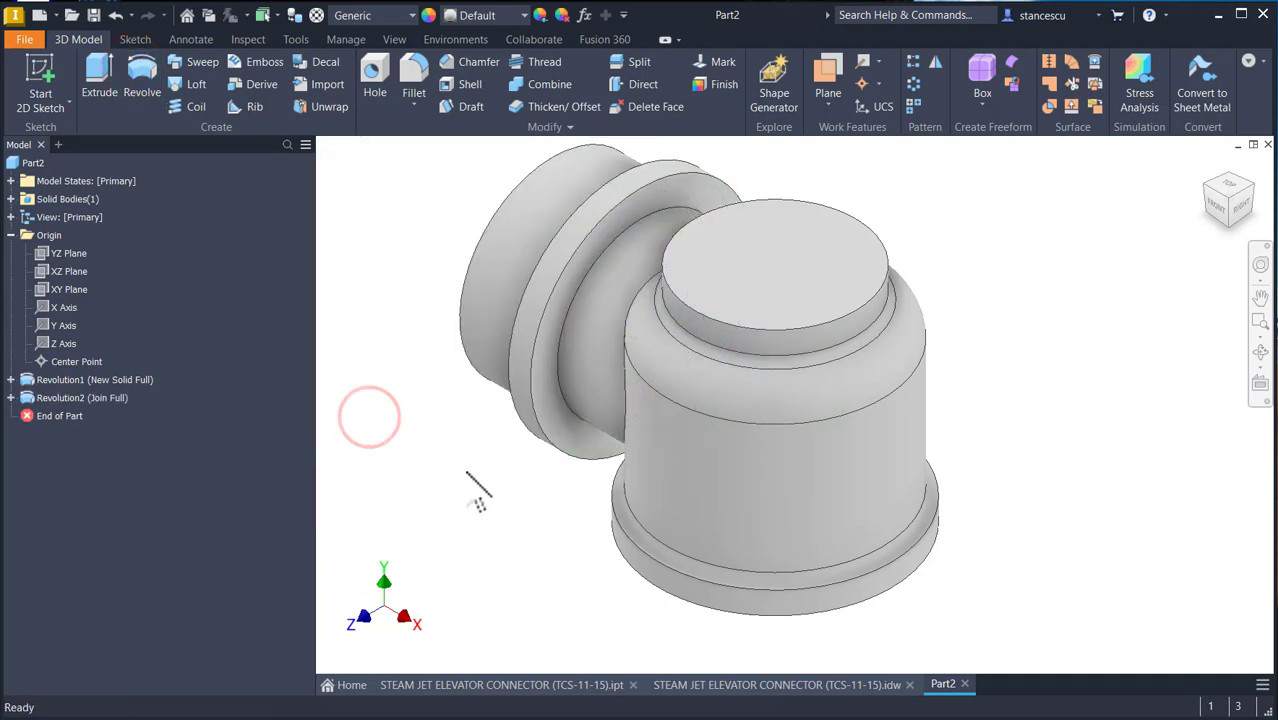
key(F6)
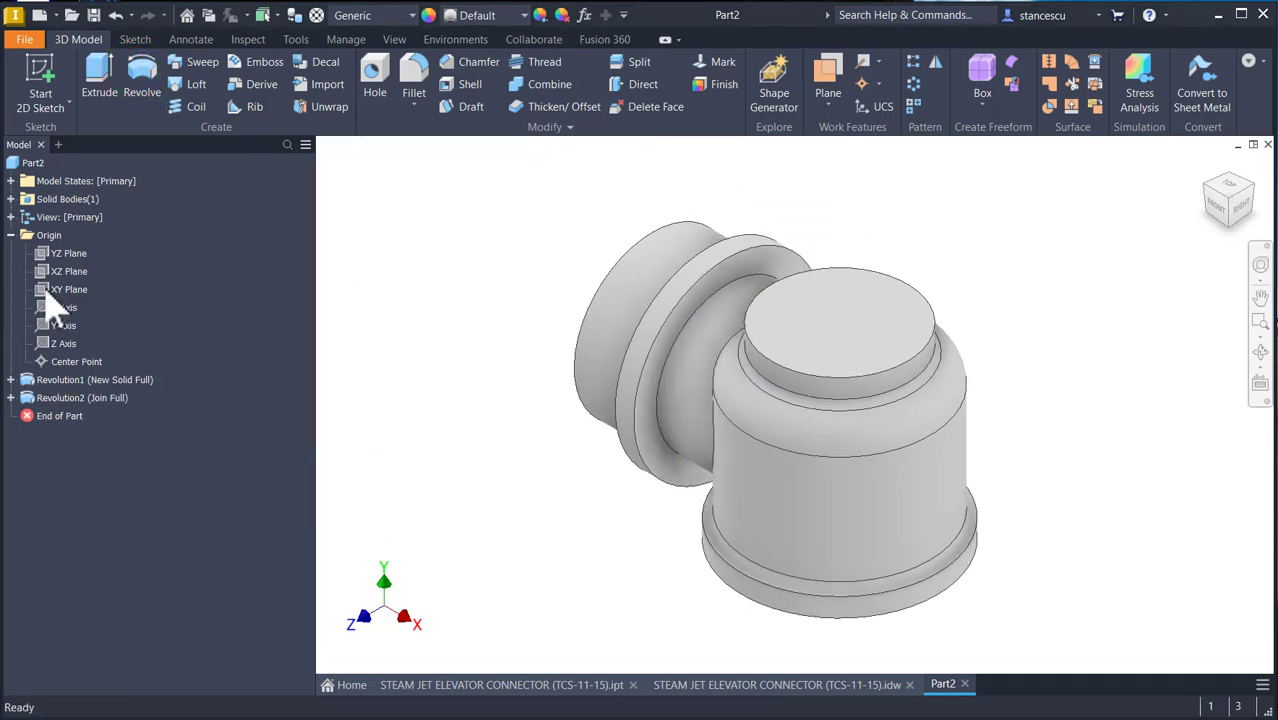
Start a sketch on the XY plane with sliced graphics and draw an upright rectangle about 22 mm tall just right of the origin
click(60, 289)
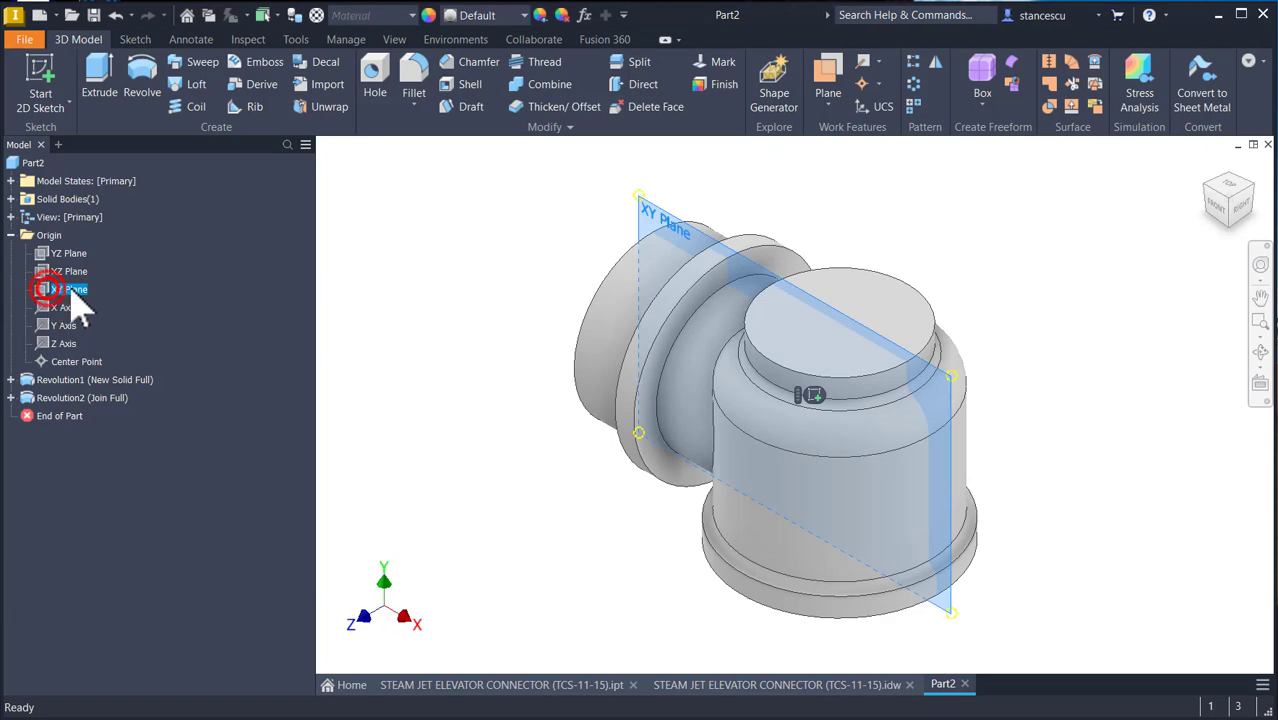
click(813, 396)
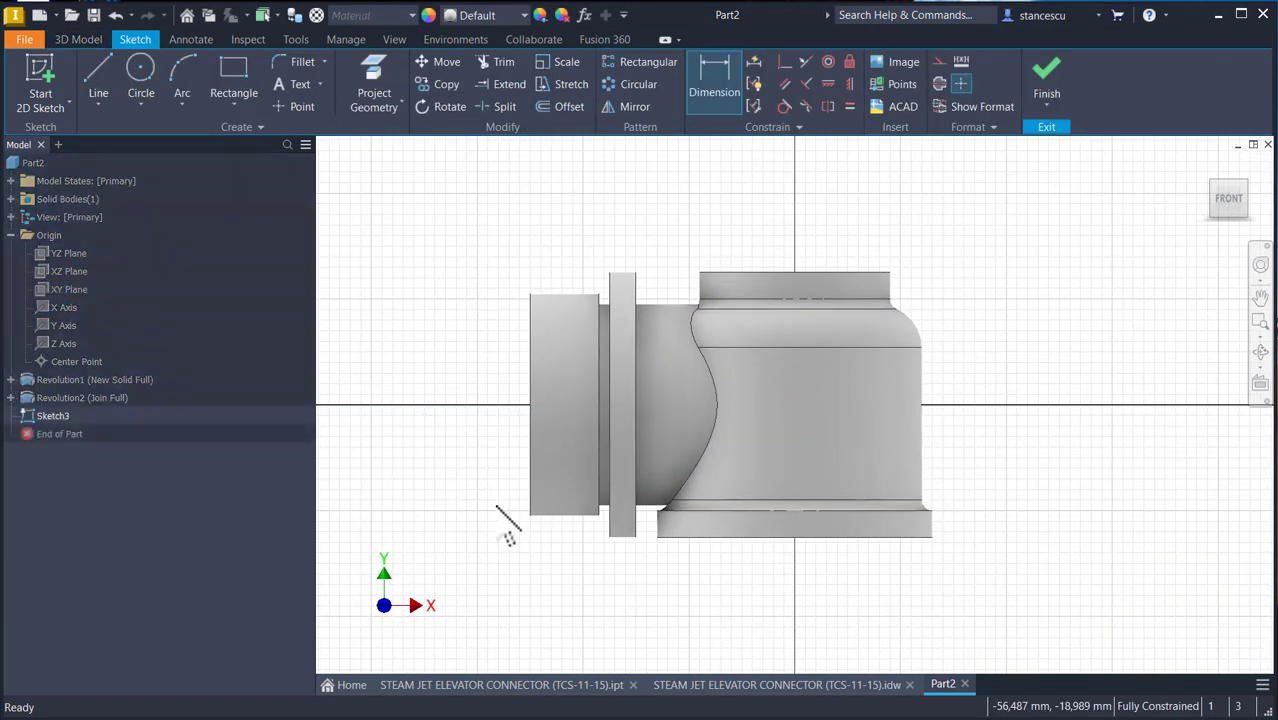
key(F7)
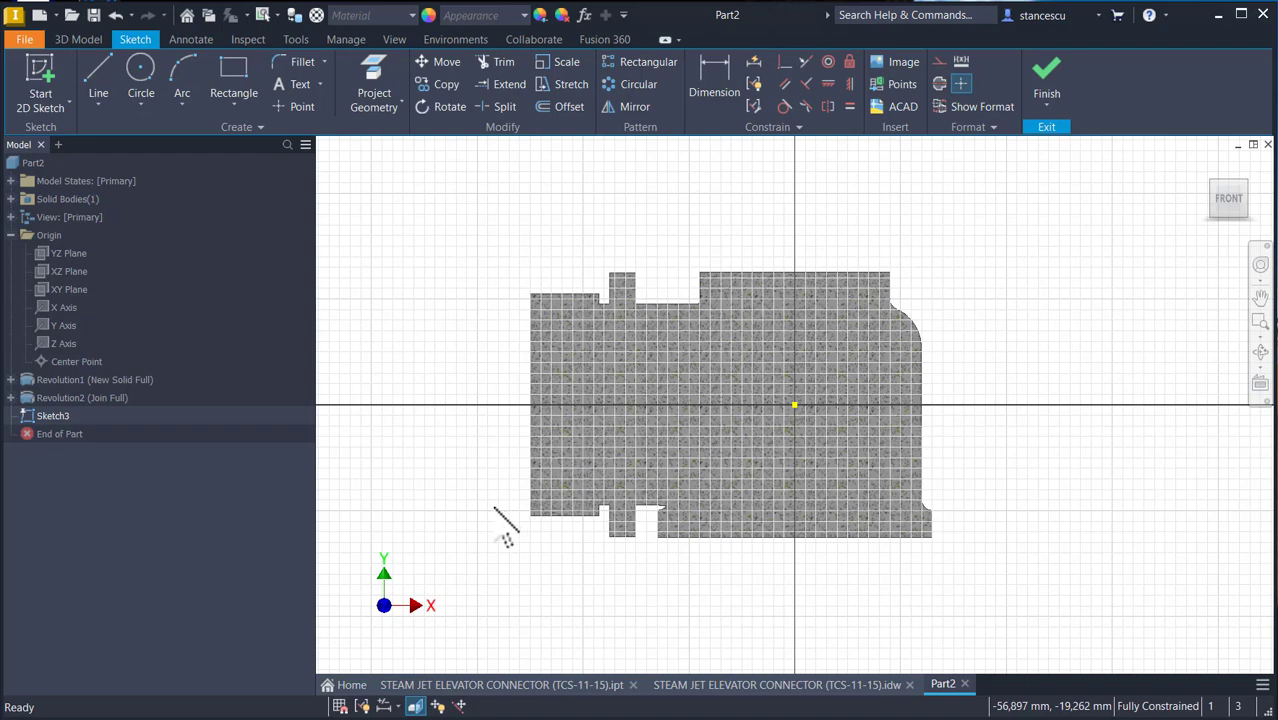
middle_click(494, 507)
middle_click(494, 507)
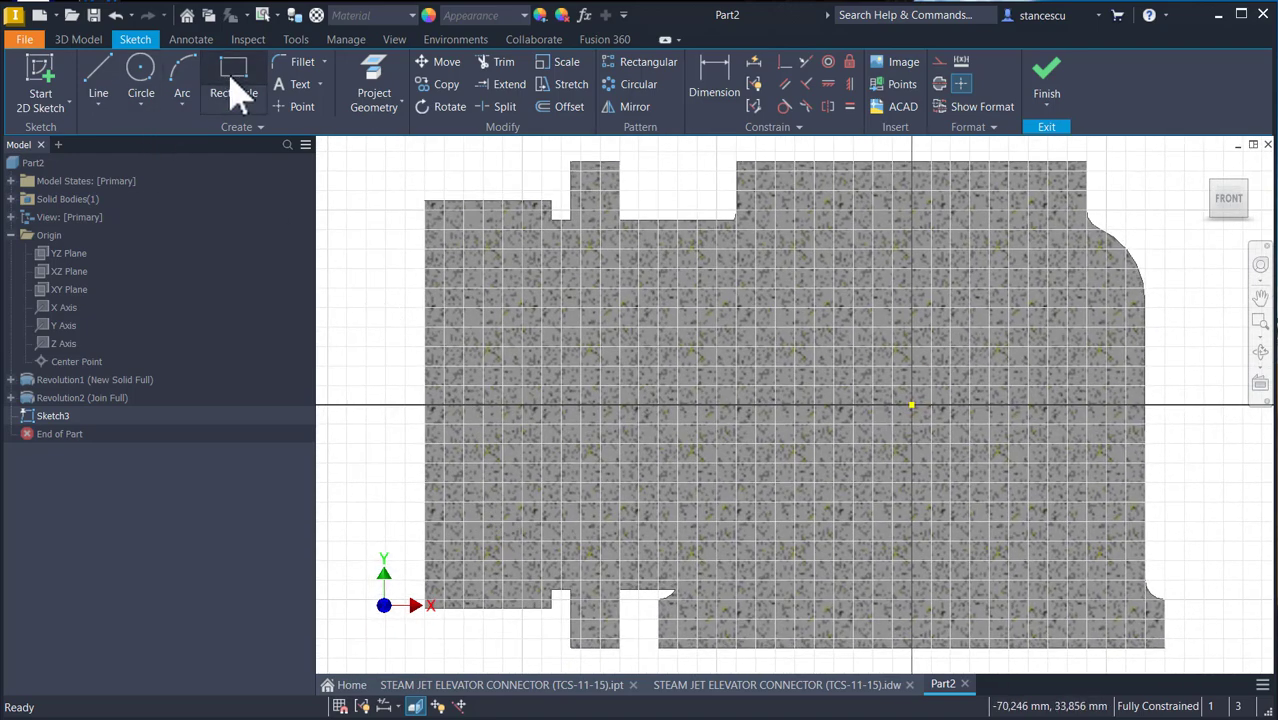
click(236, 85)
click(930, 284)
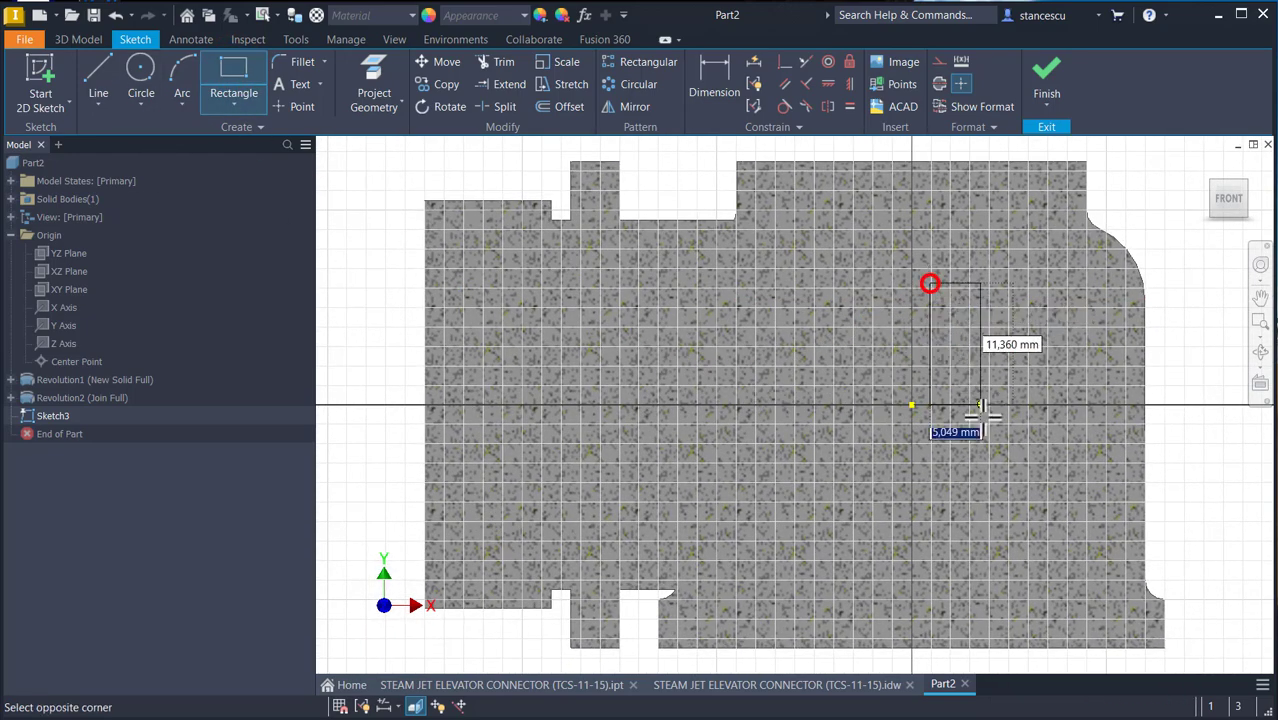
click(1069, 499)
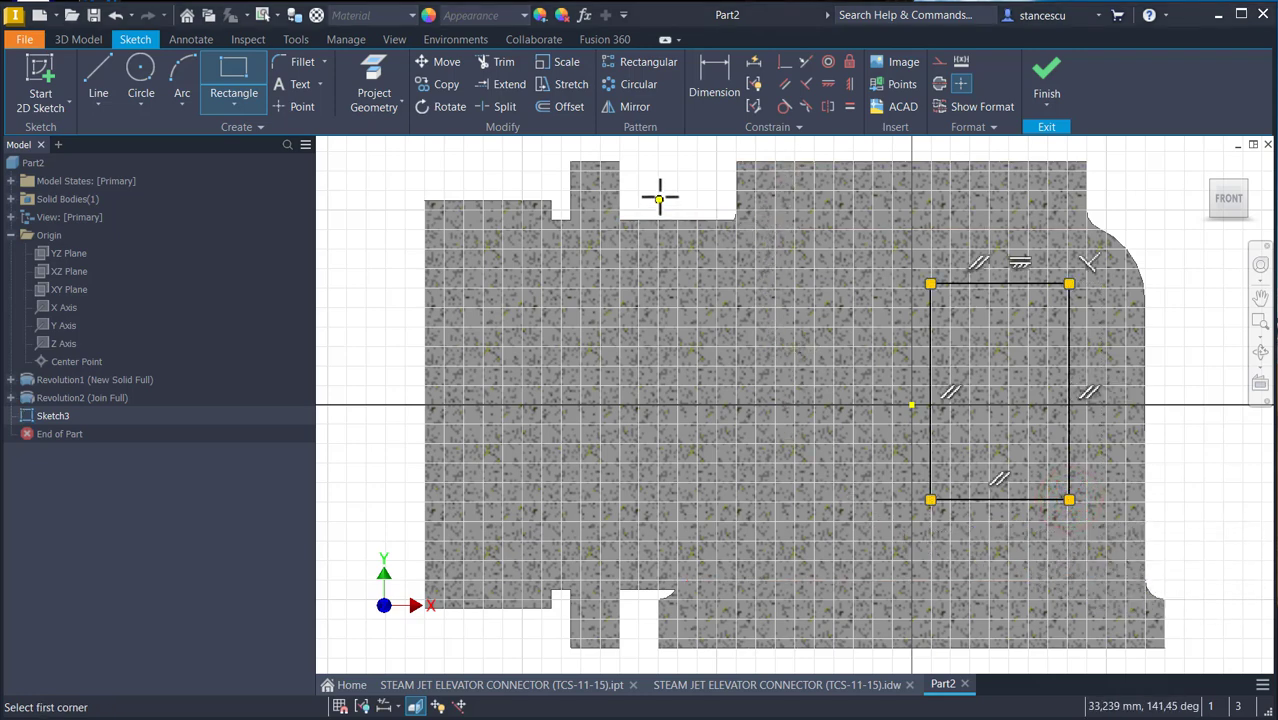
Make the midpoint of the rectangle's inner vertical edge coincident with the origin and convert that edge to a centerline
click(783, 63)
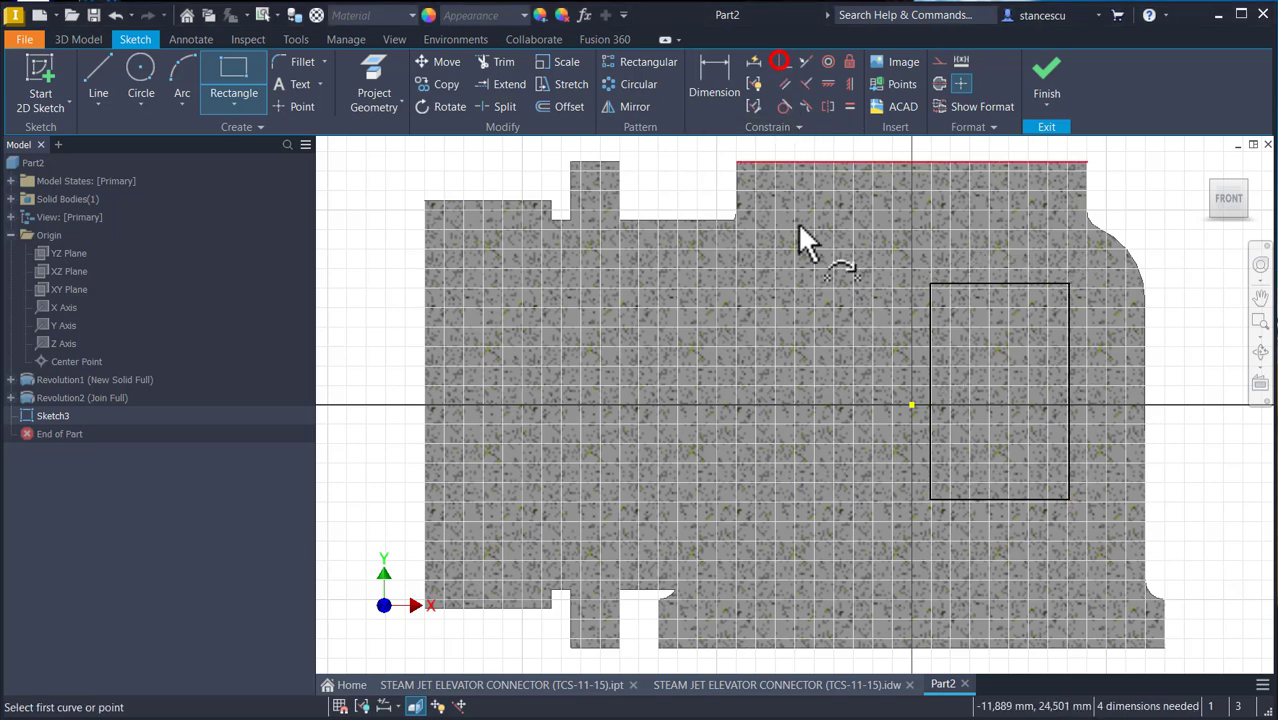
click(930, 391)
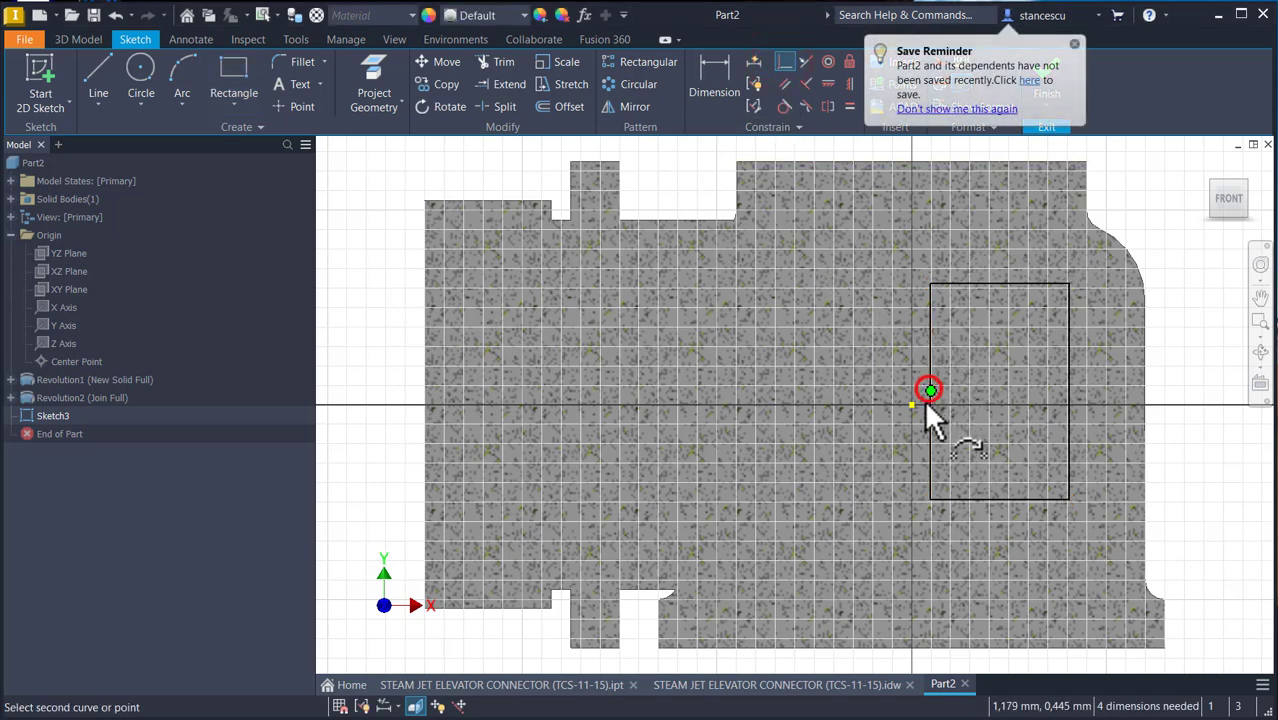
click(911, 404)
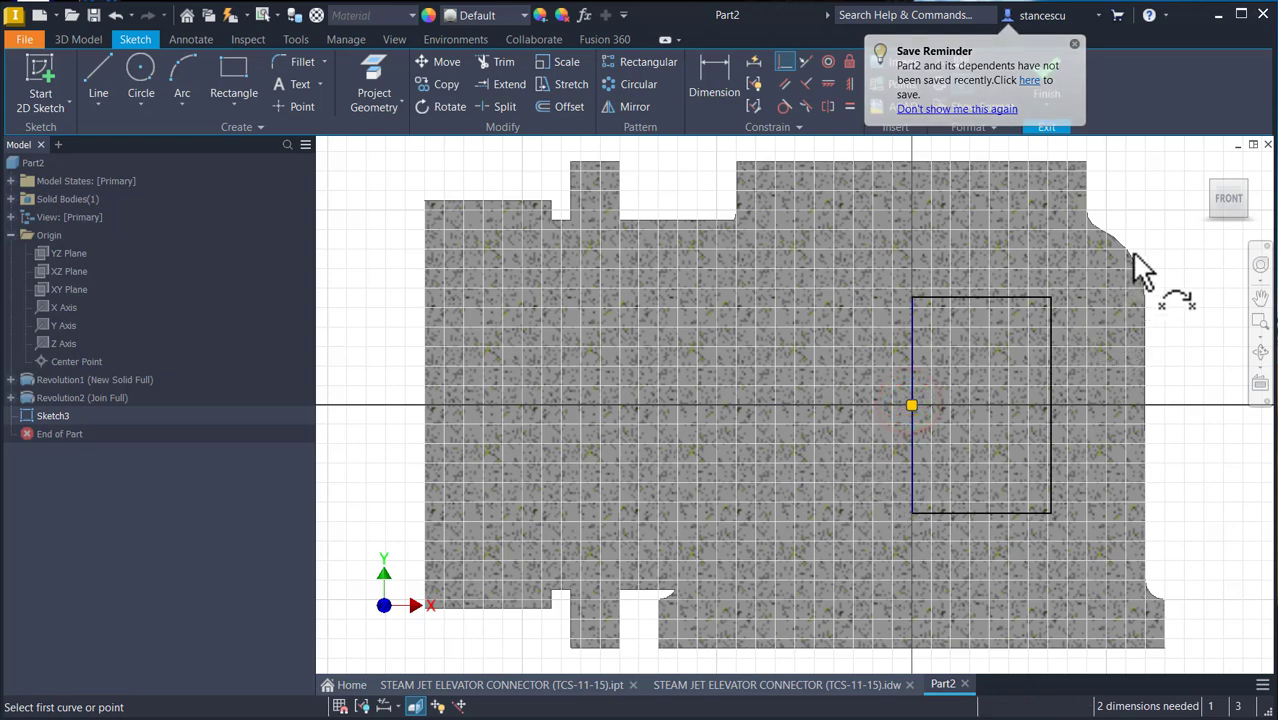
key(Escape)
click(928, 348)
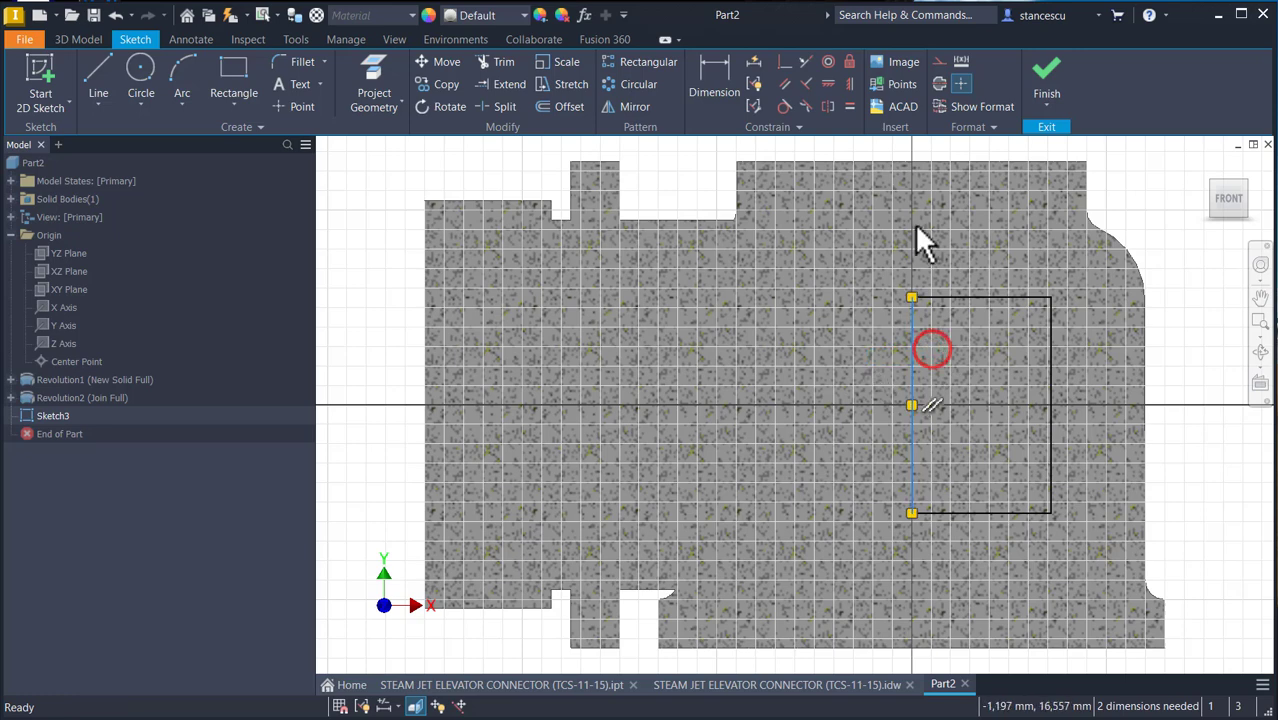
click(940, 84)
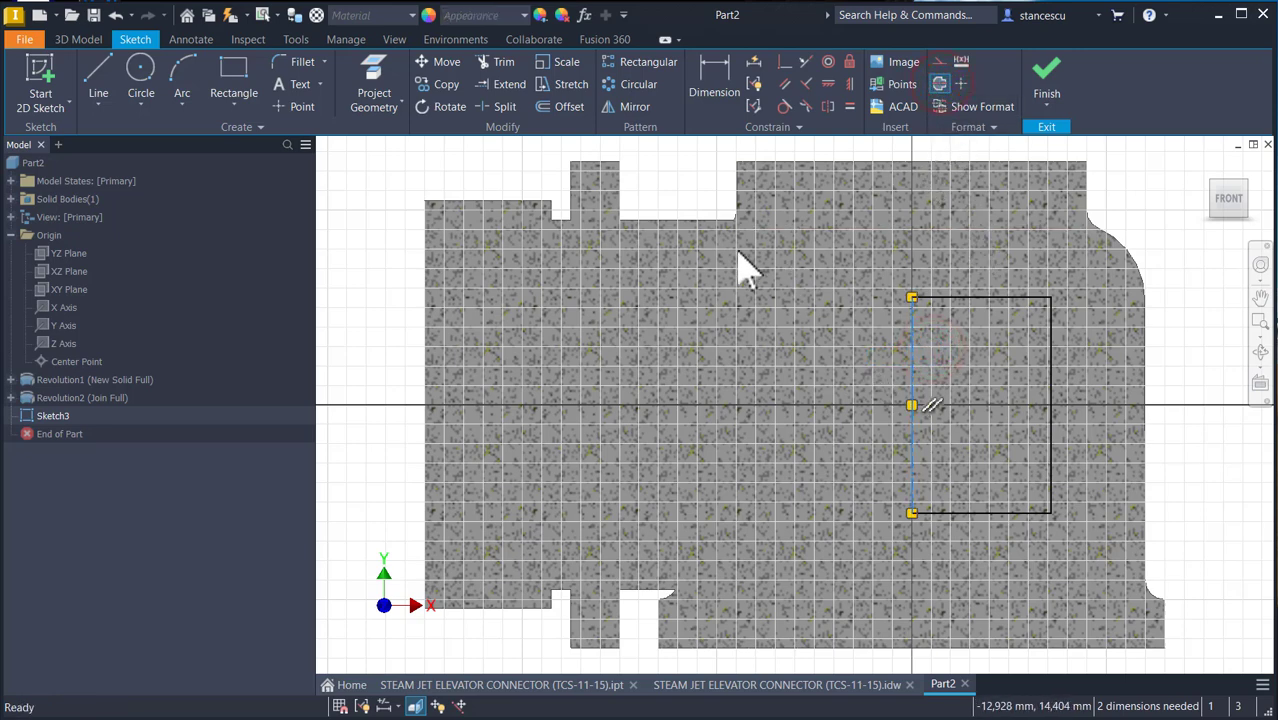
Dimension the rectangle's height as 30 mm and its diameter about the centerline as 38 mm
click(705, 68)
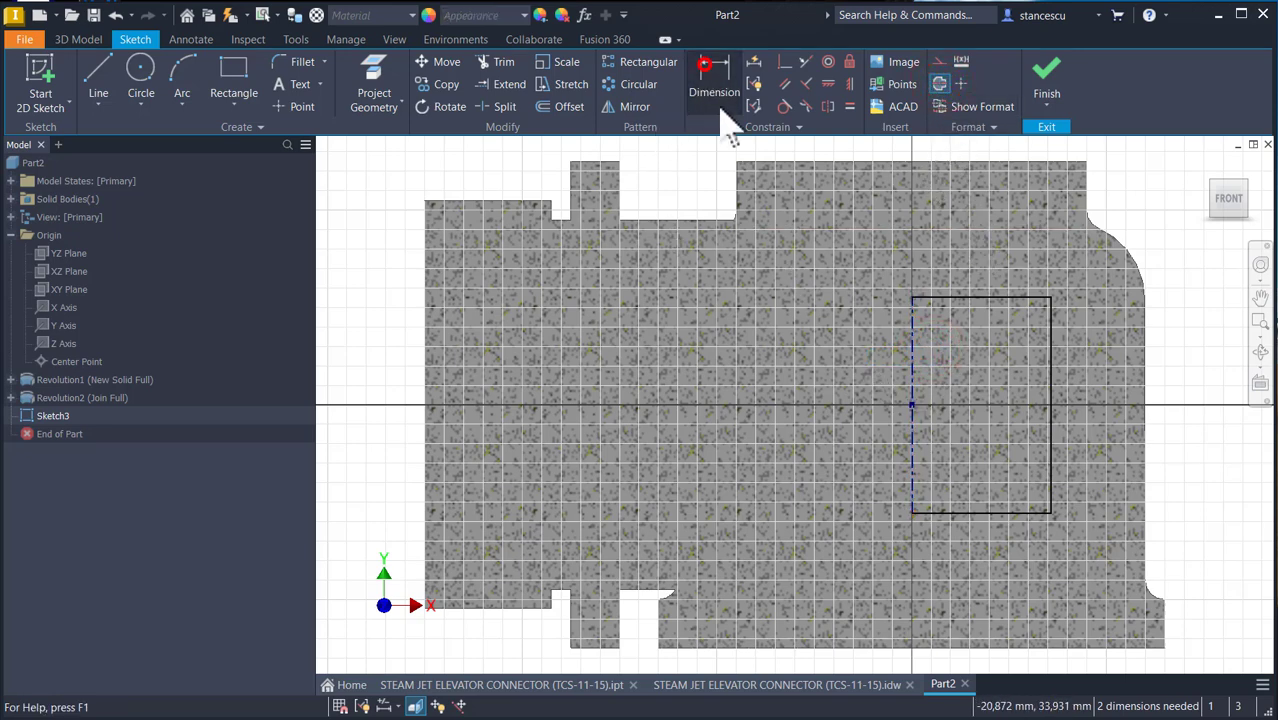
click(909, 362)
click(846, 369)
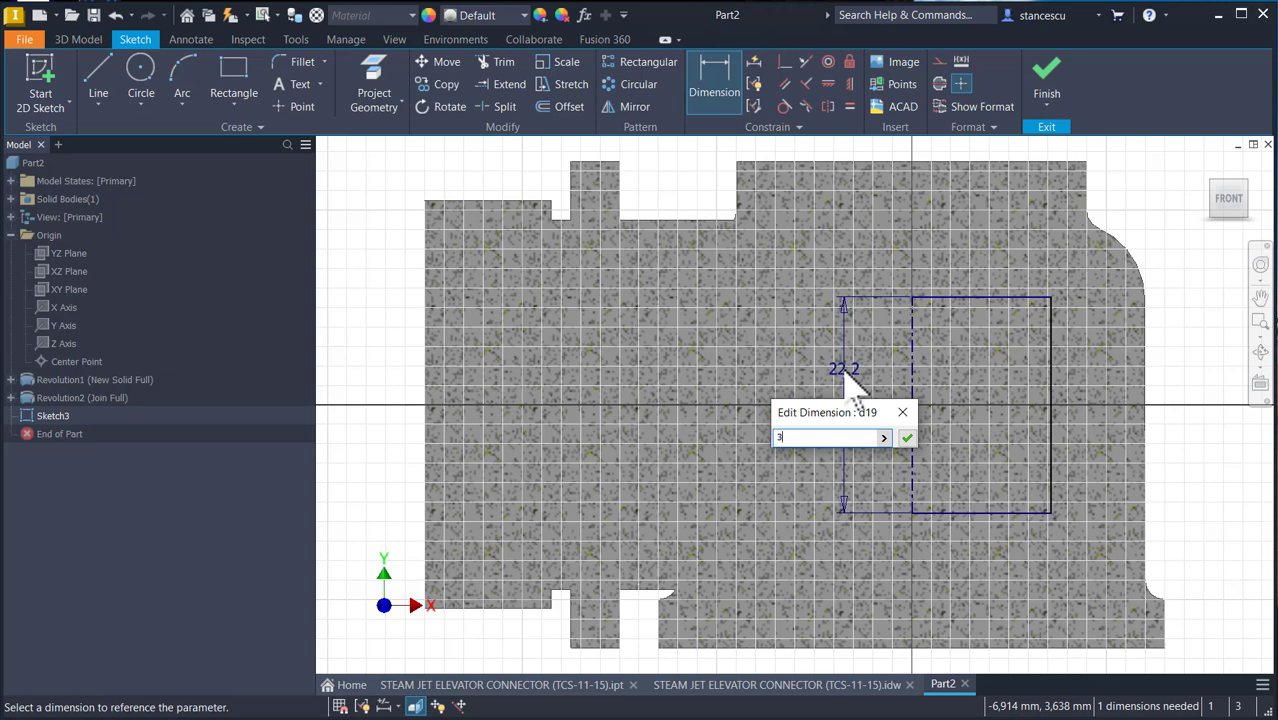
key(Return)
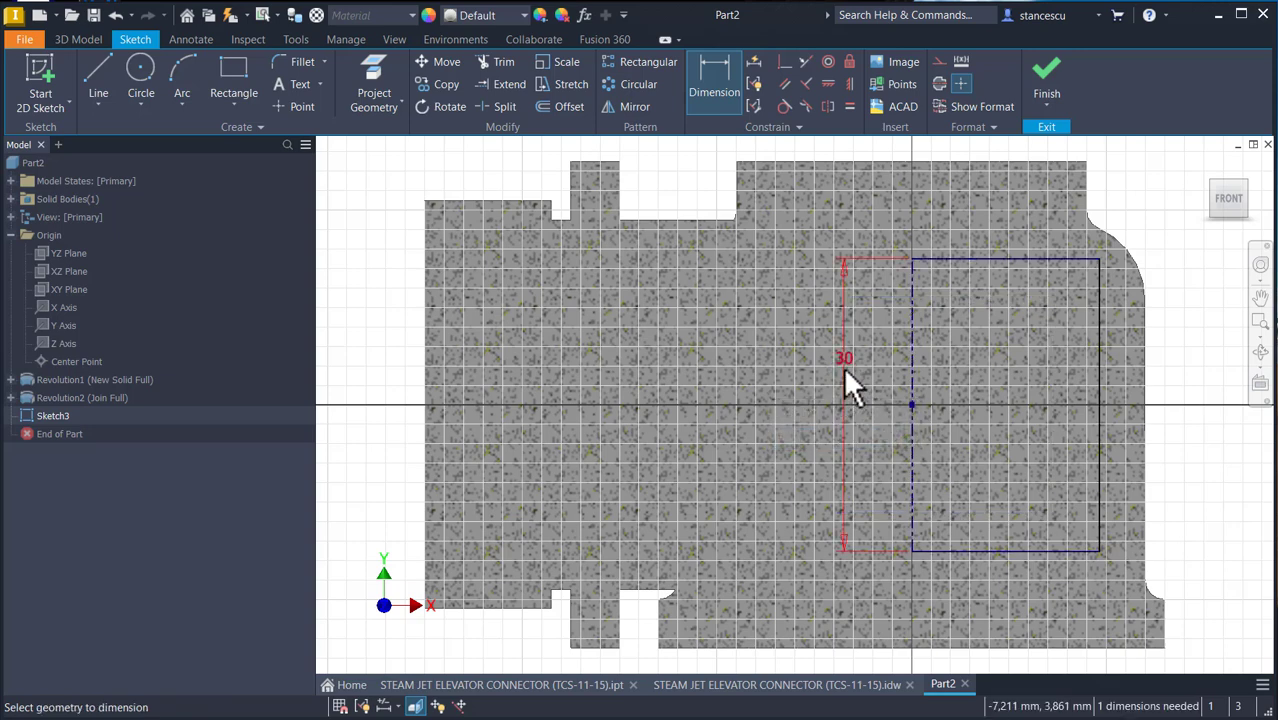
click(1101, 328)
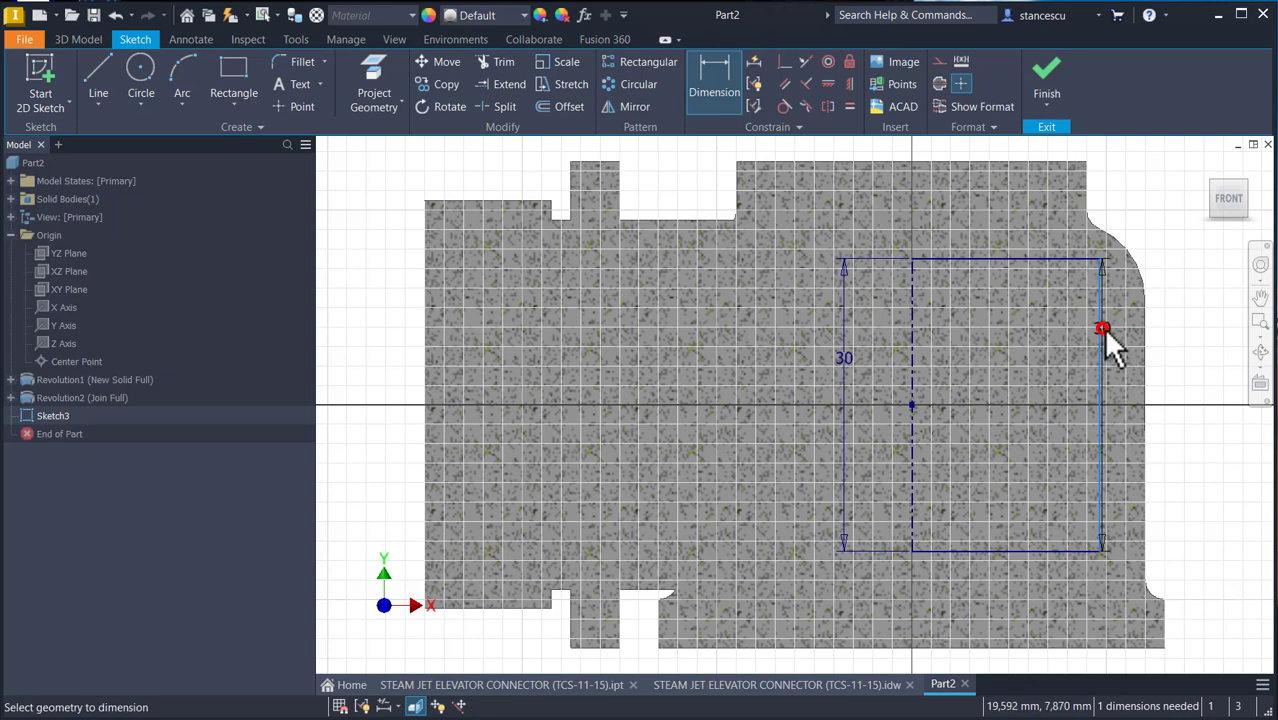
click(913, 358)
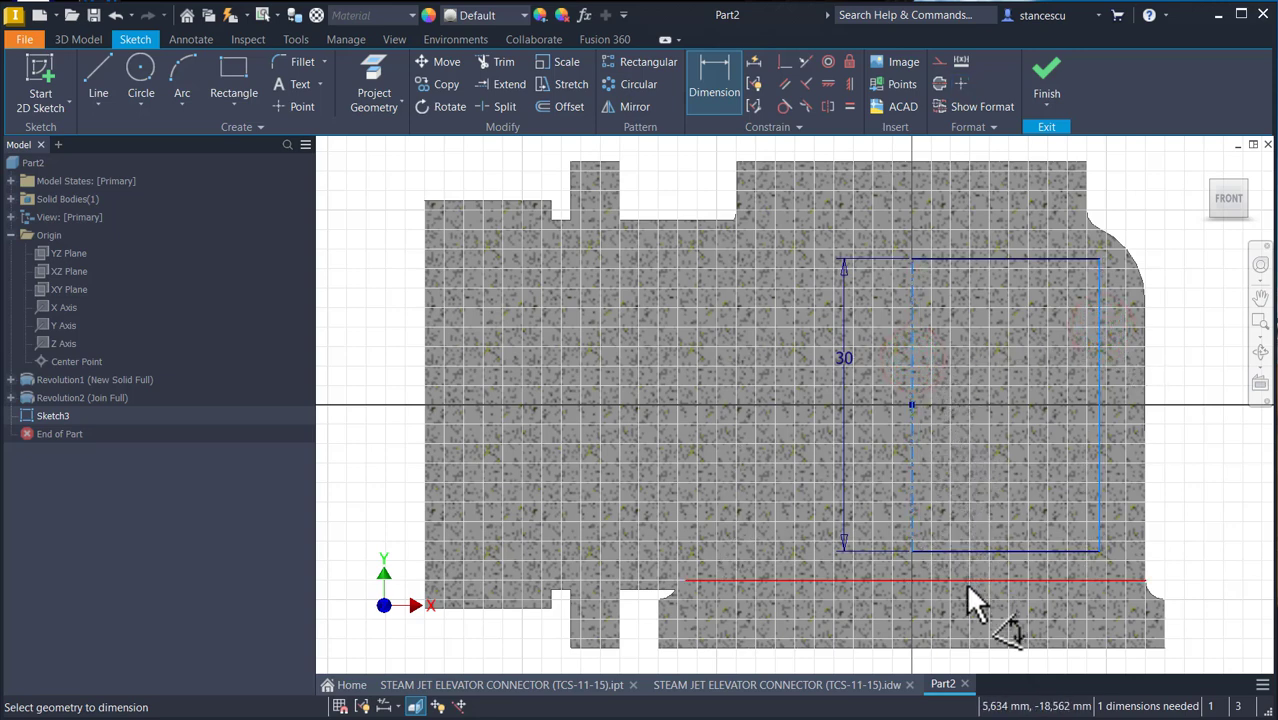
click(971, 516)
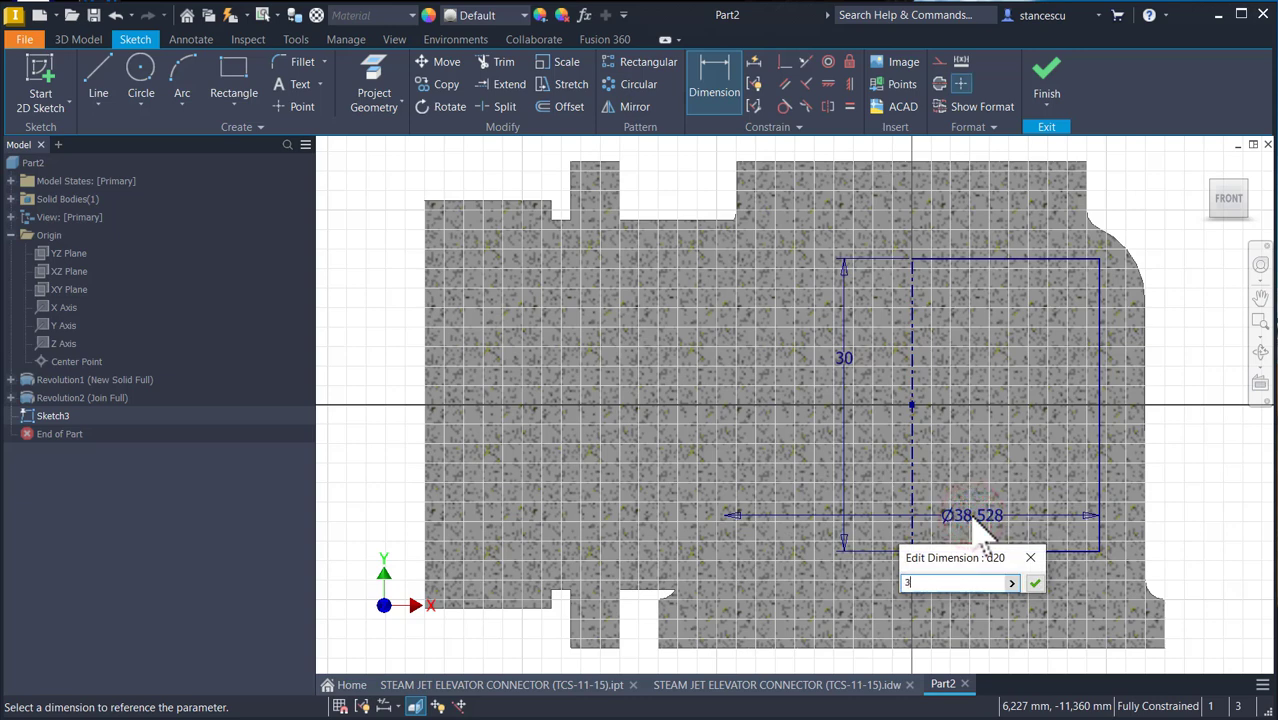
key(Return)
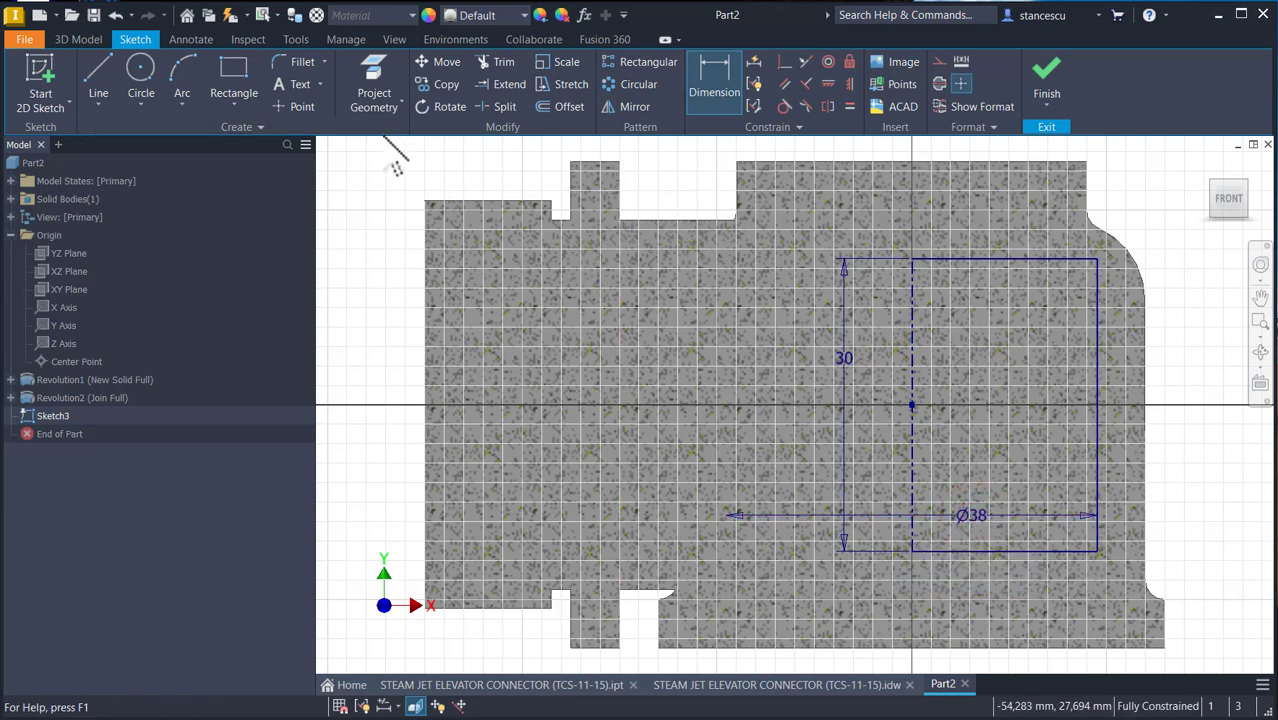
Fillet the profile's two lower corners with a 2 mm radius and its upper outer corner with a 3 mm radius
click(302, 62)
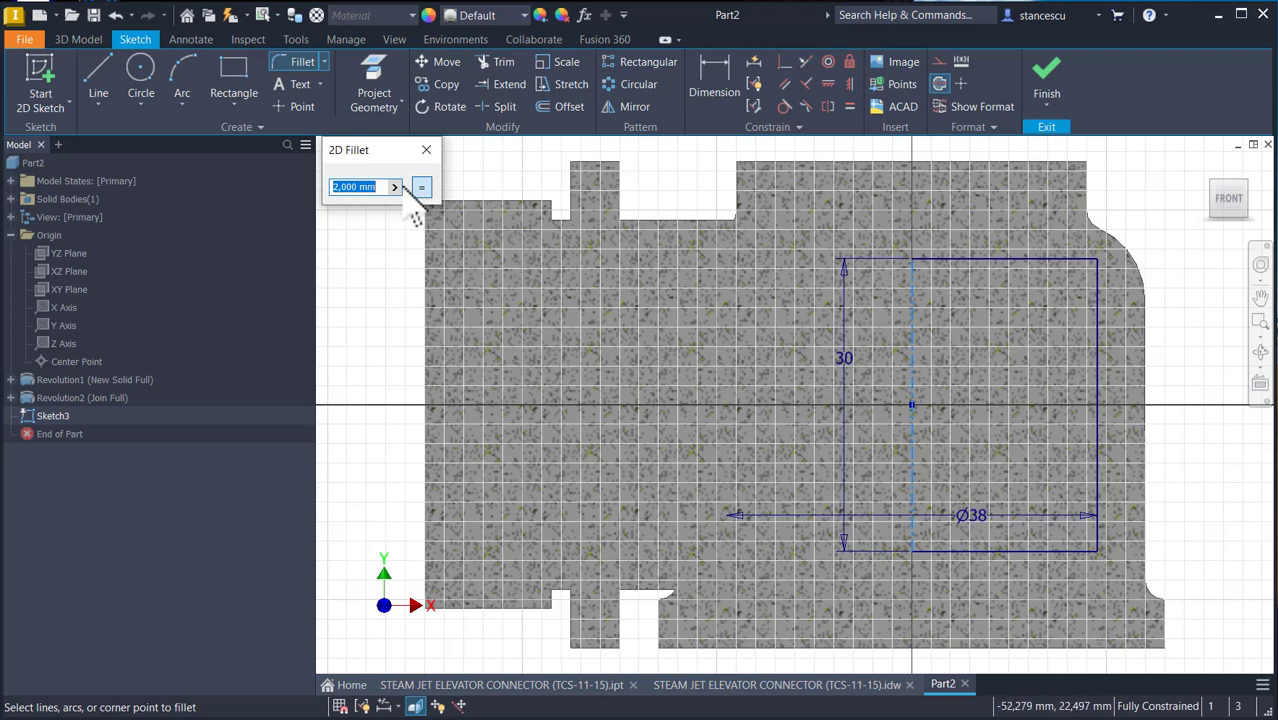
click(1072, 551)
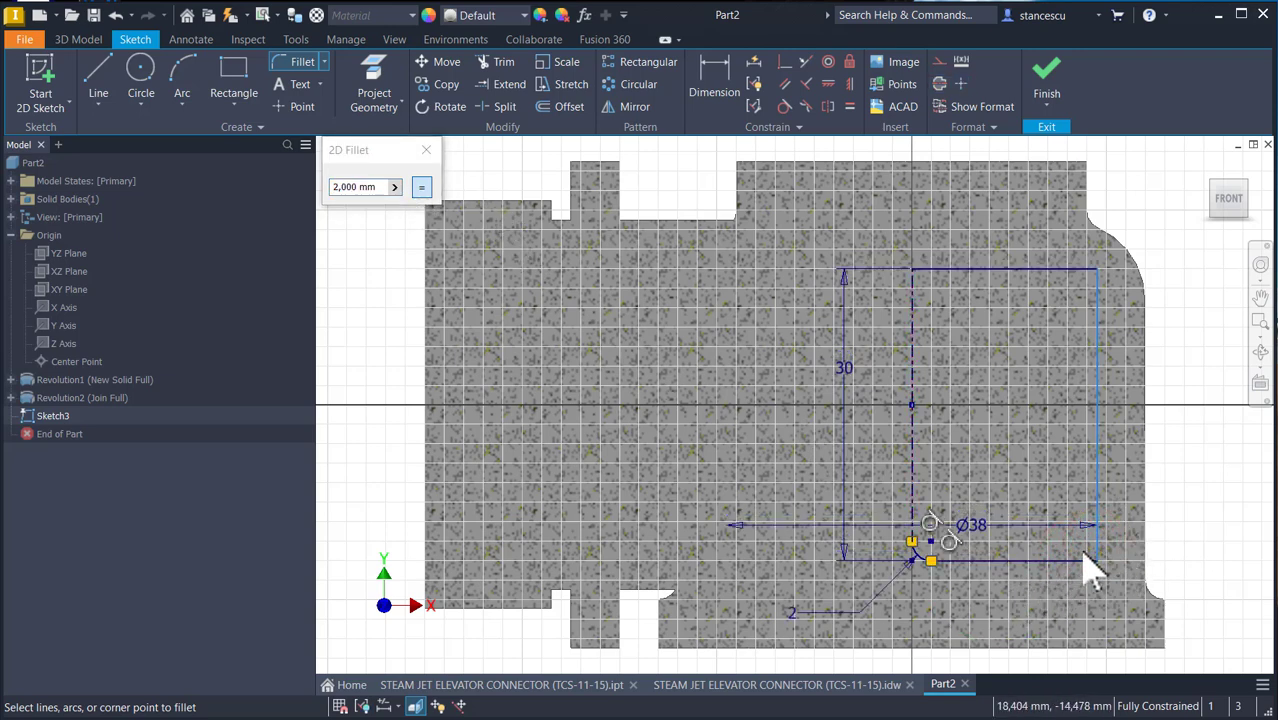
click(1069, 563)
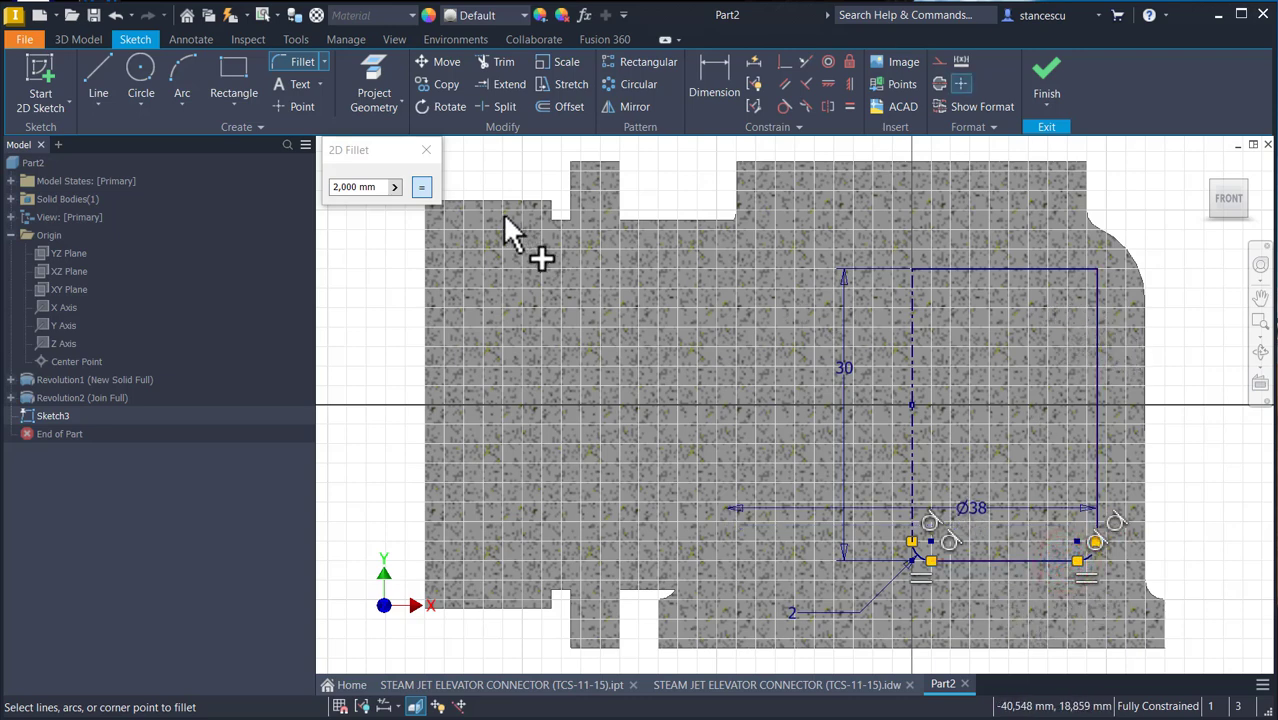
double_click(380, 188)
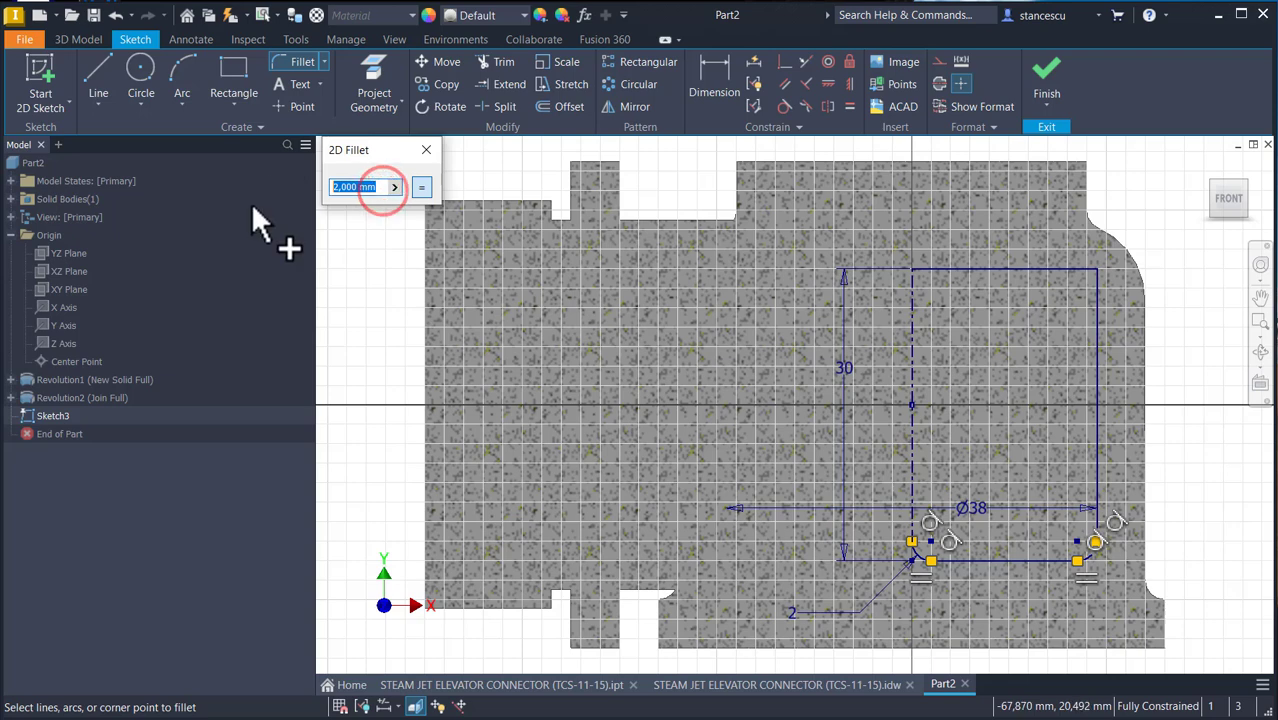
text(3)
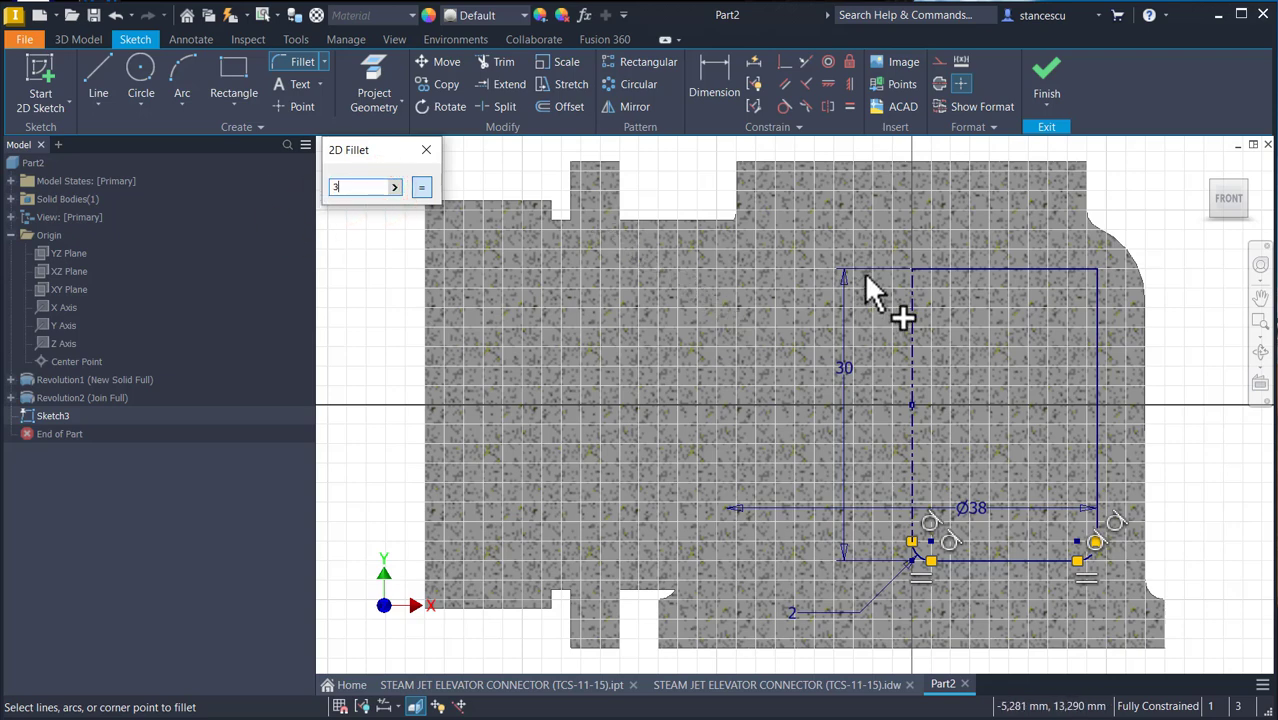
click(1098, 267)
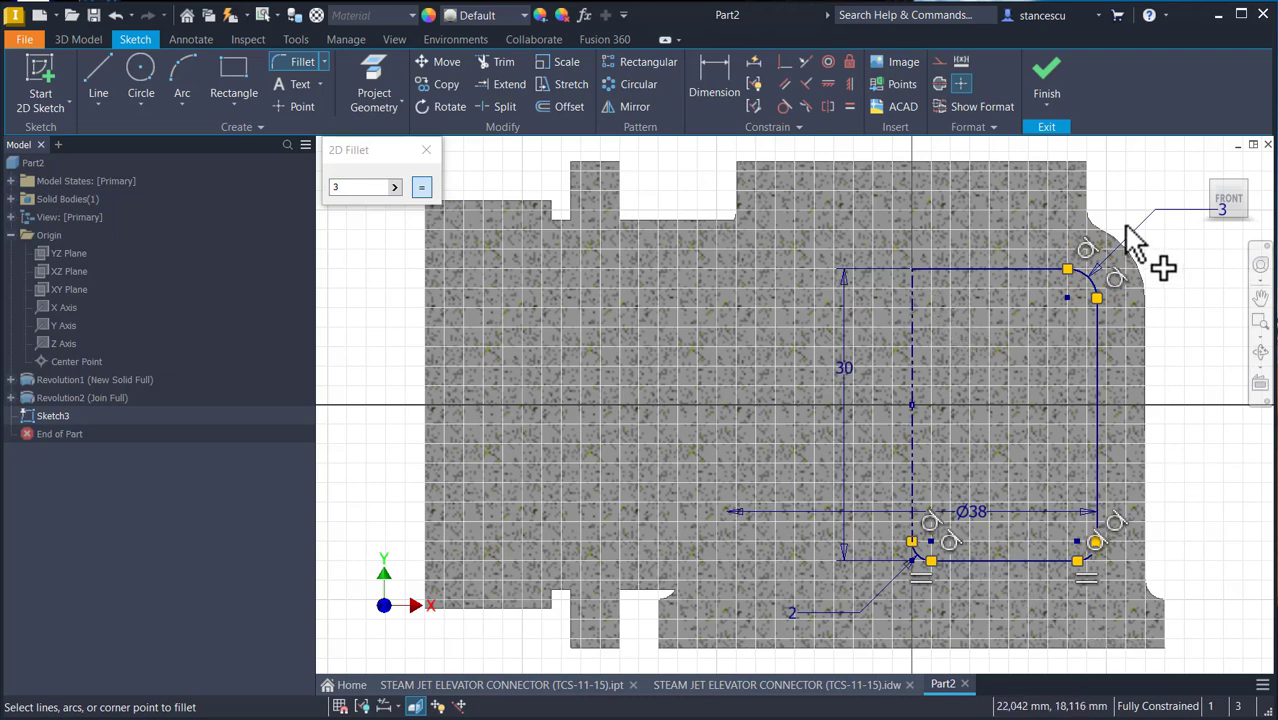
Finish the sketch and revolve the profile 360 degrees around its centerline as a cut to hollow out the vertical body
click(1046, 80)
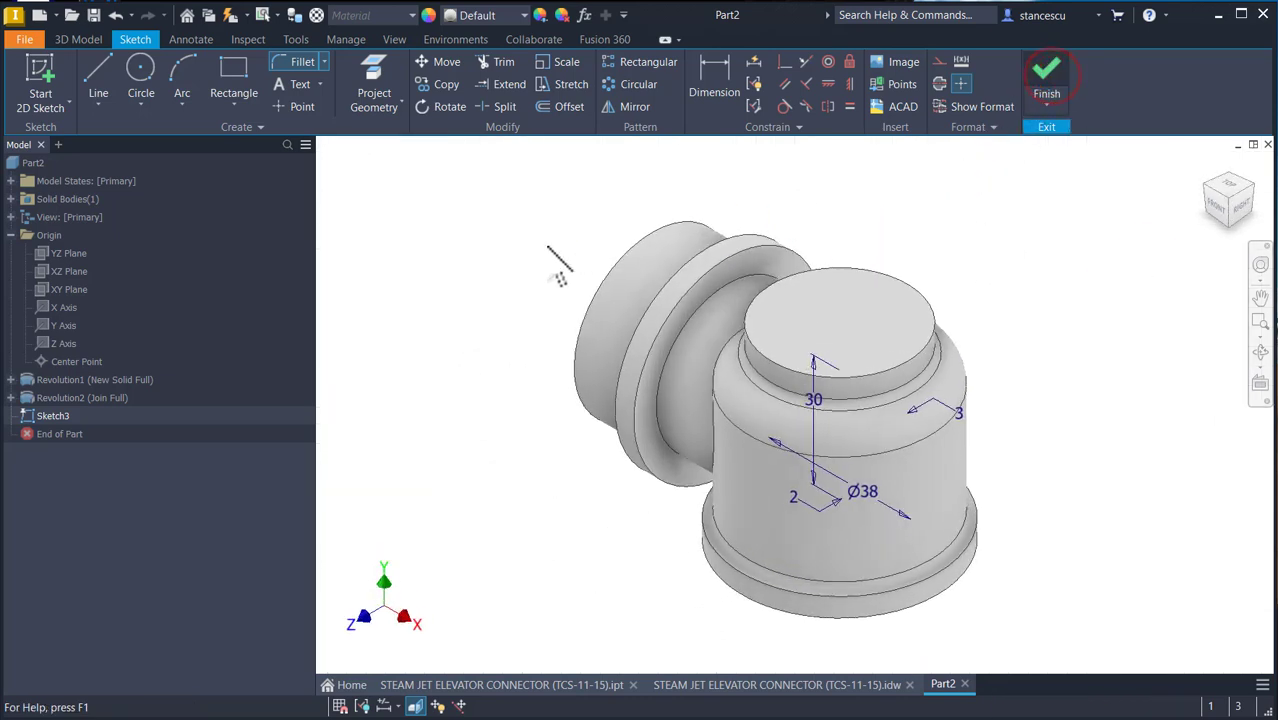
click(142, 82)
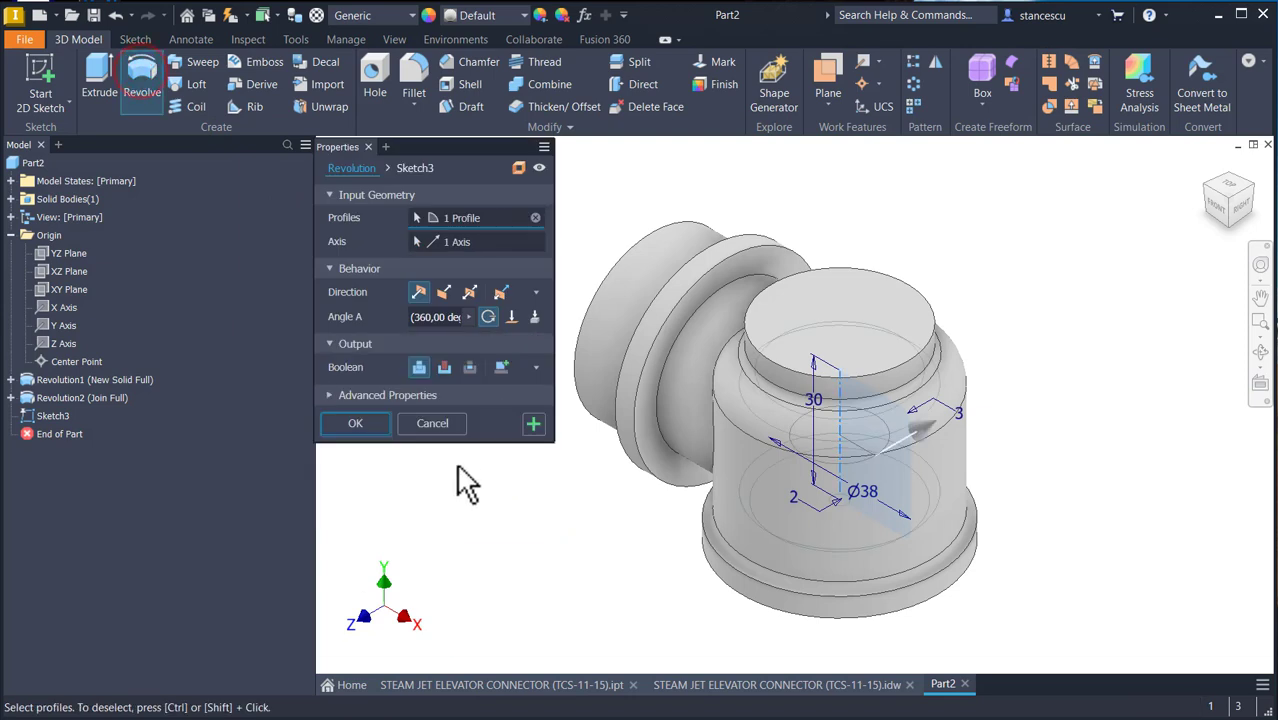
click(445, 368)
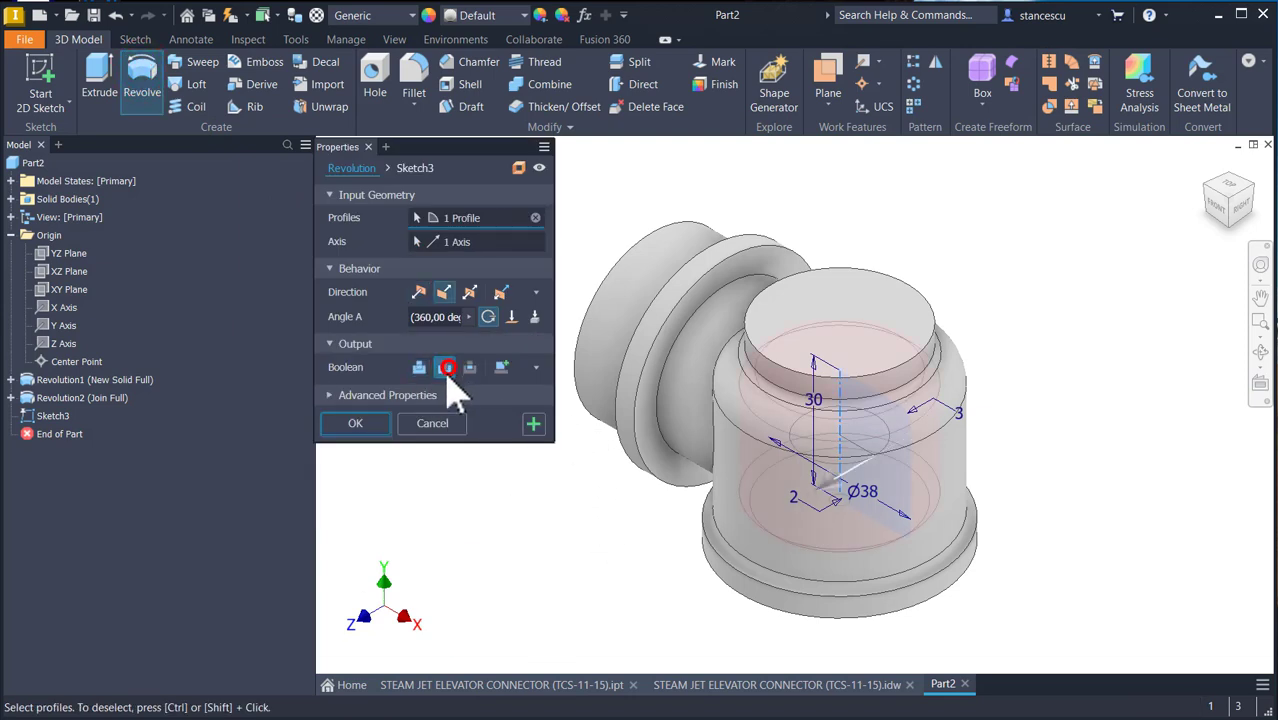
click(355, 423)
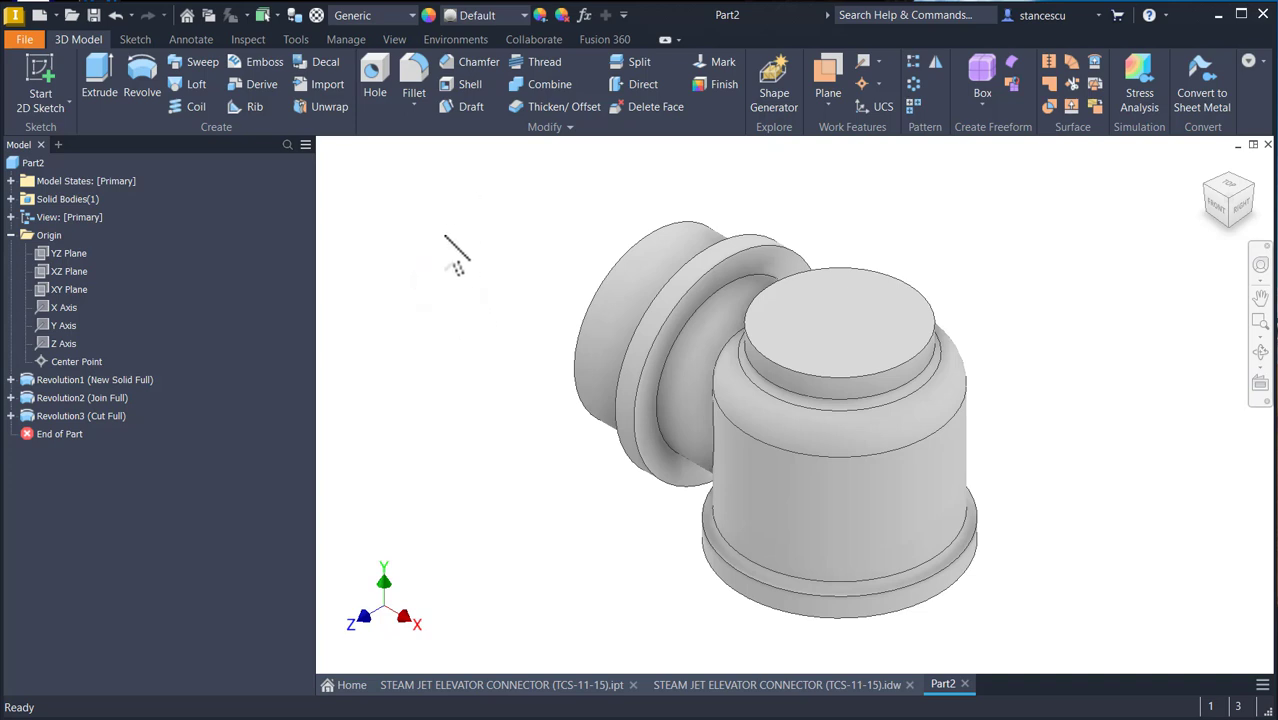
Check the thread callouts in the drawing and add a G 1 1/4 ISO Pipe Threads thread to the branch's outer end cylinder
click(749, 687)
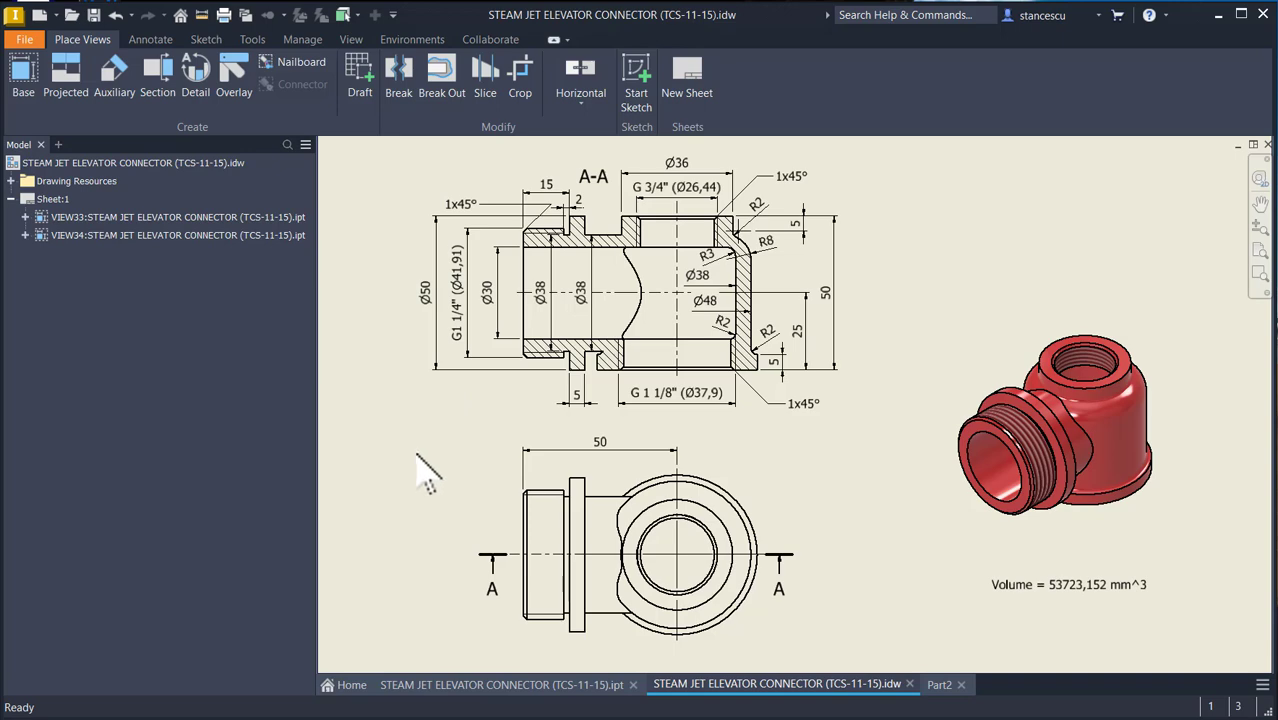
click(945, 685)
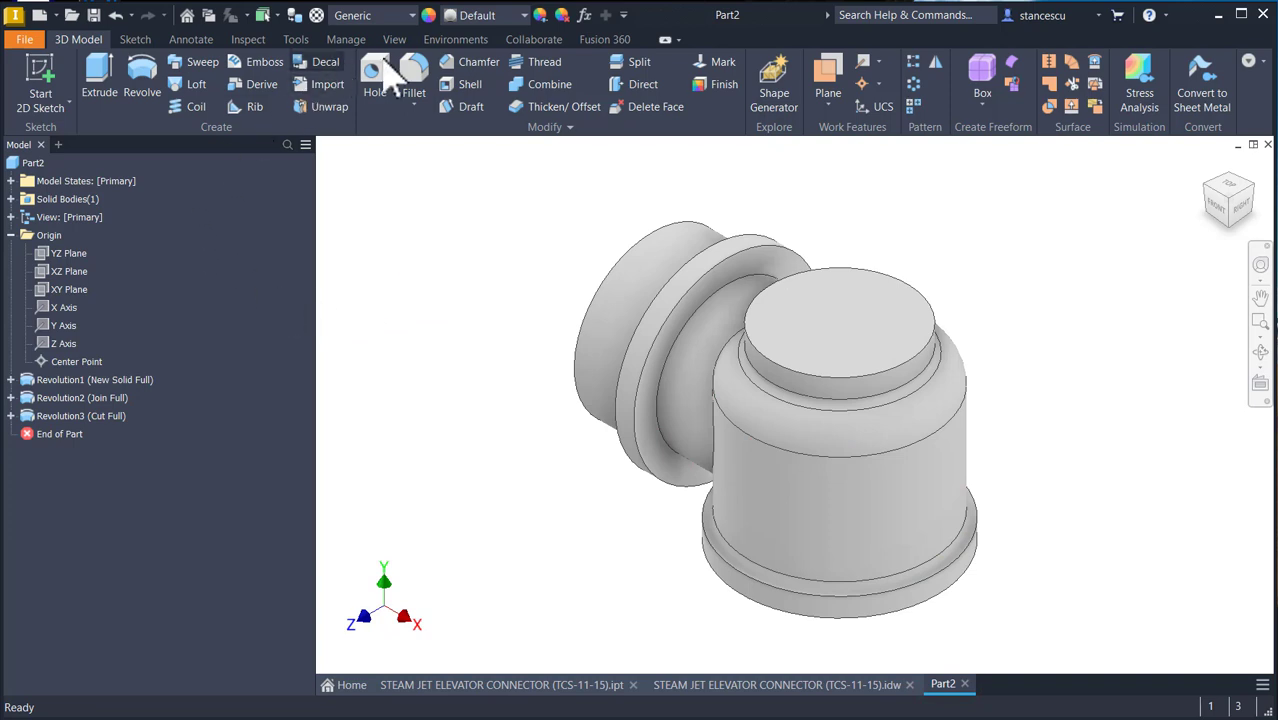
click(556, 67)
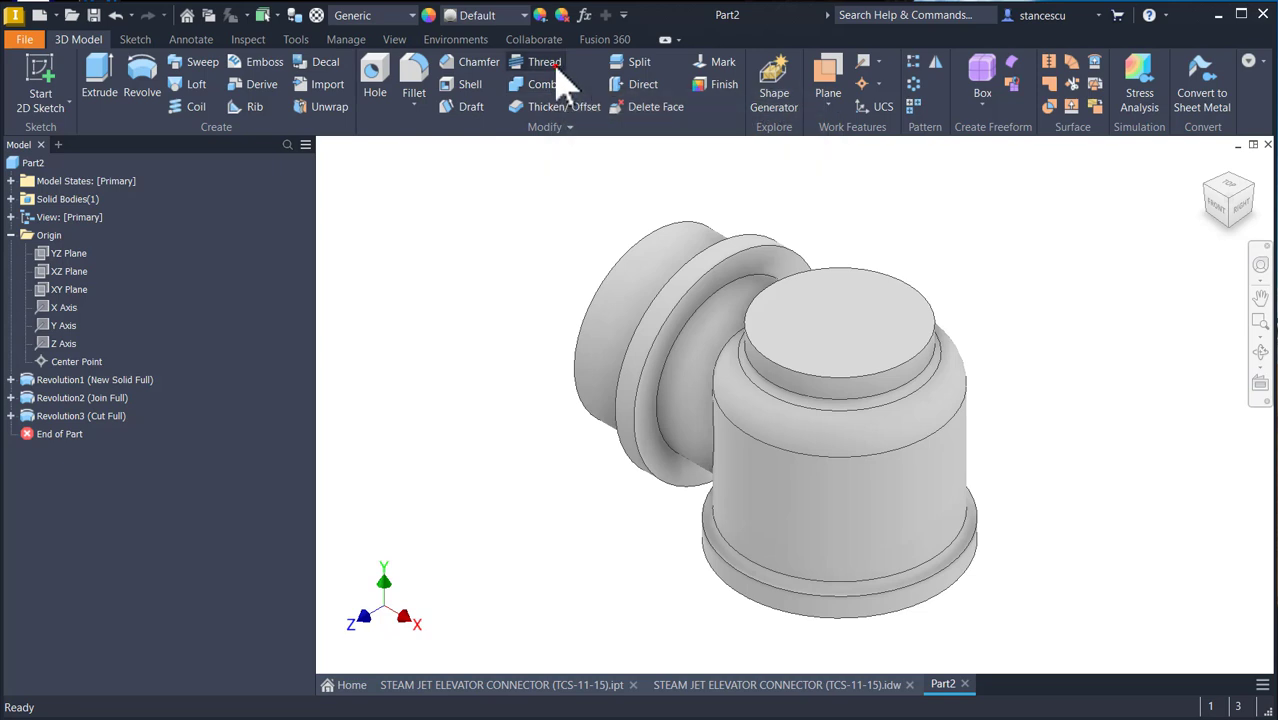
click(630, 284)
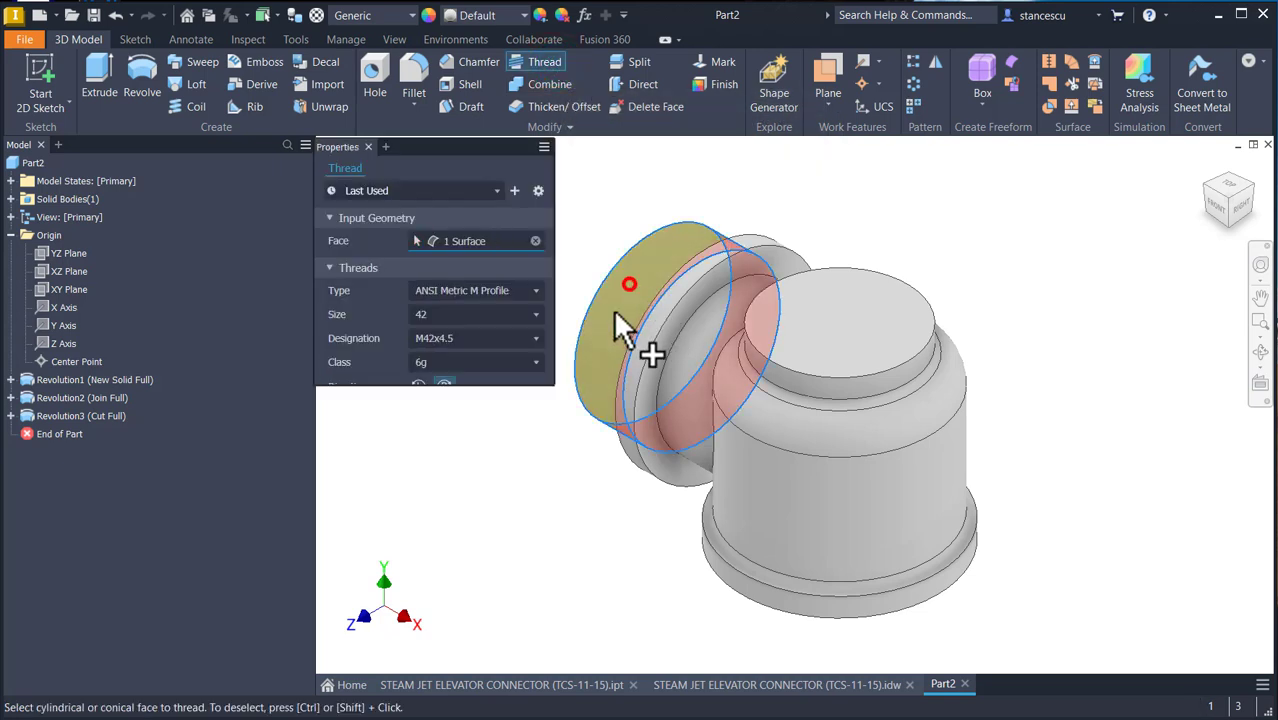
click(527, 288)
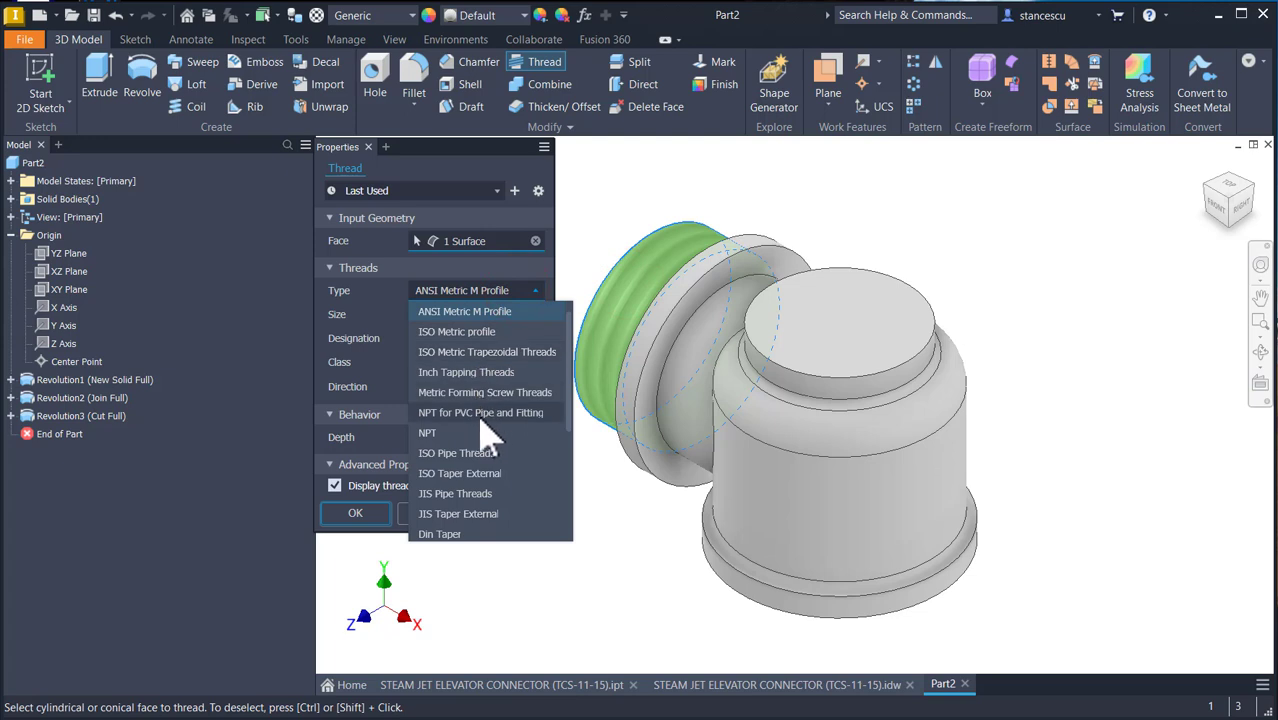
click(464, 452)
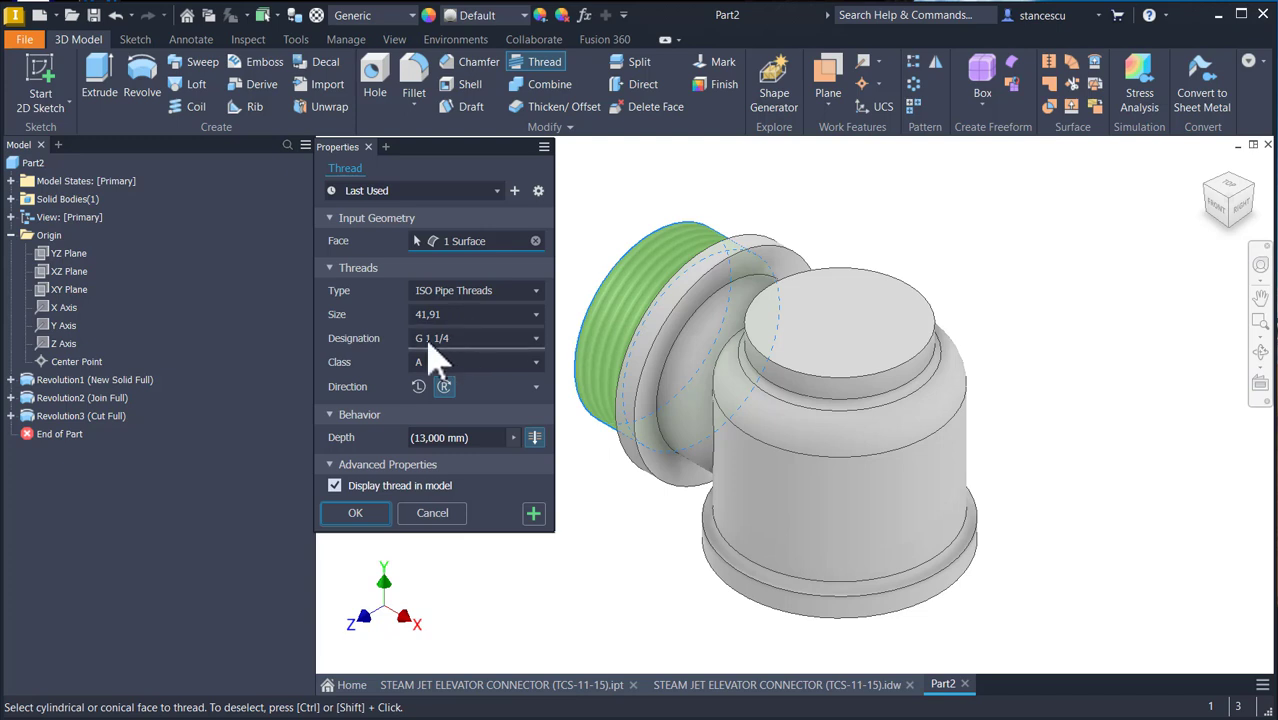
click(355, 513)
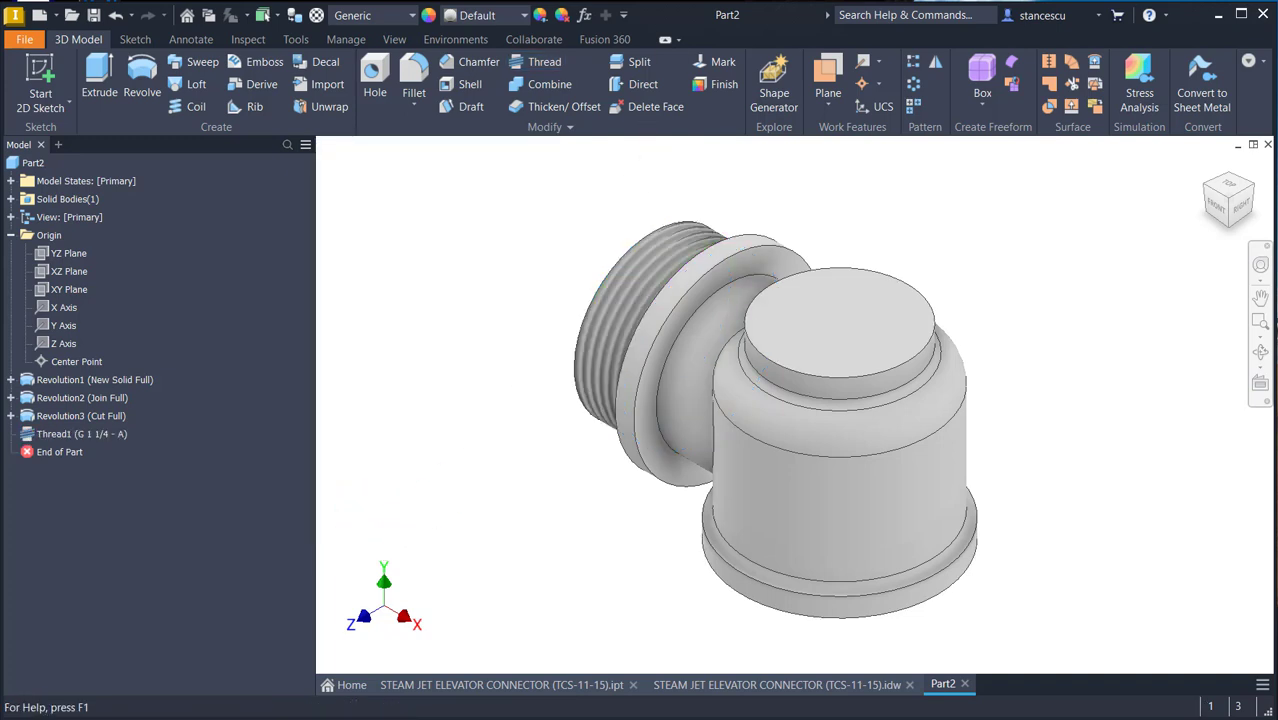
Check the upper bore's thread callout in the drawing and place a hole on the body's top face, concentric with its circular edge
click(738, 688)
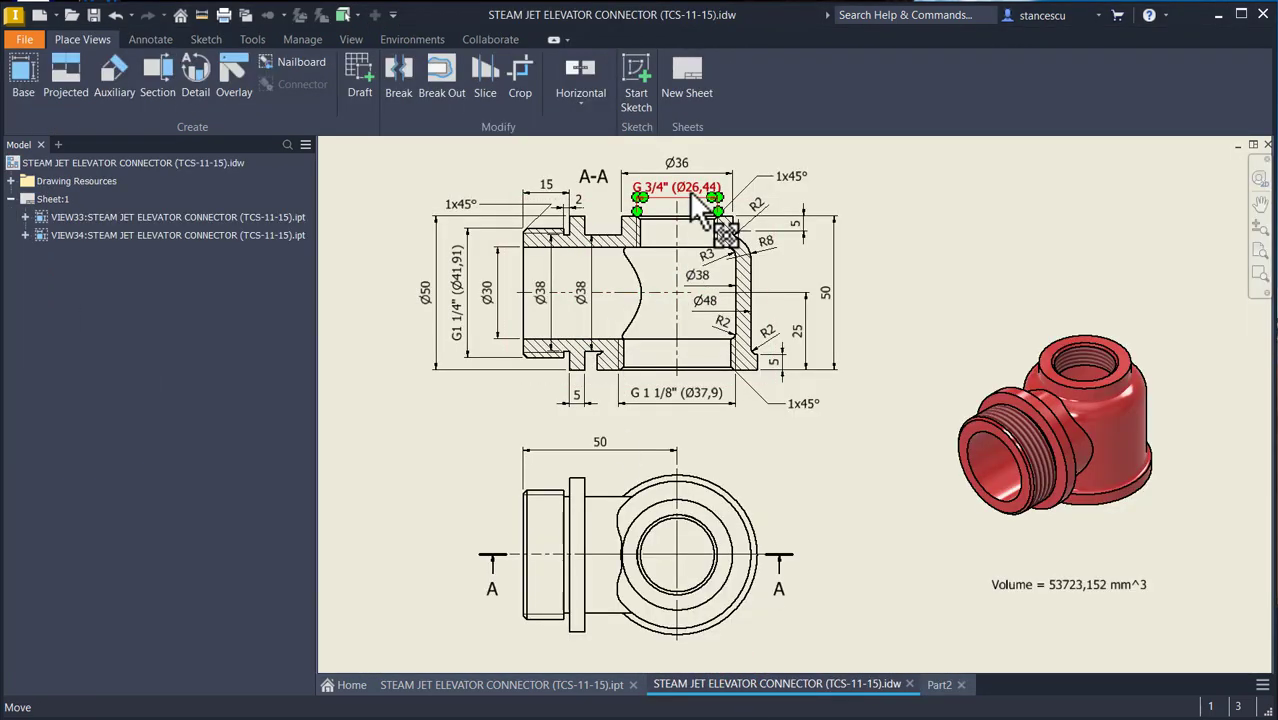
scroll(680, 230, down, 3)
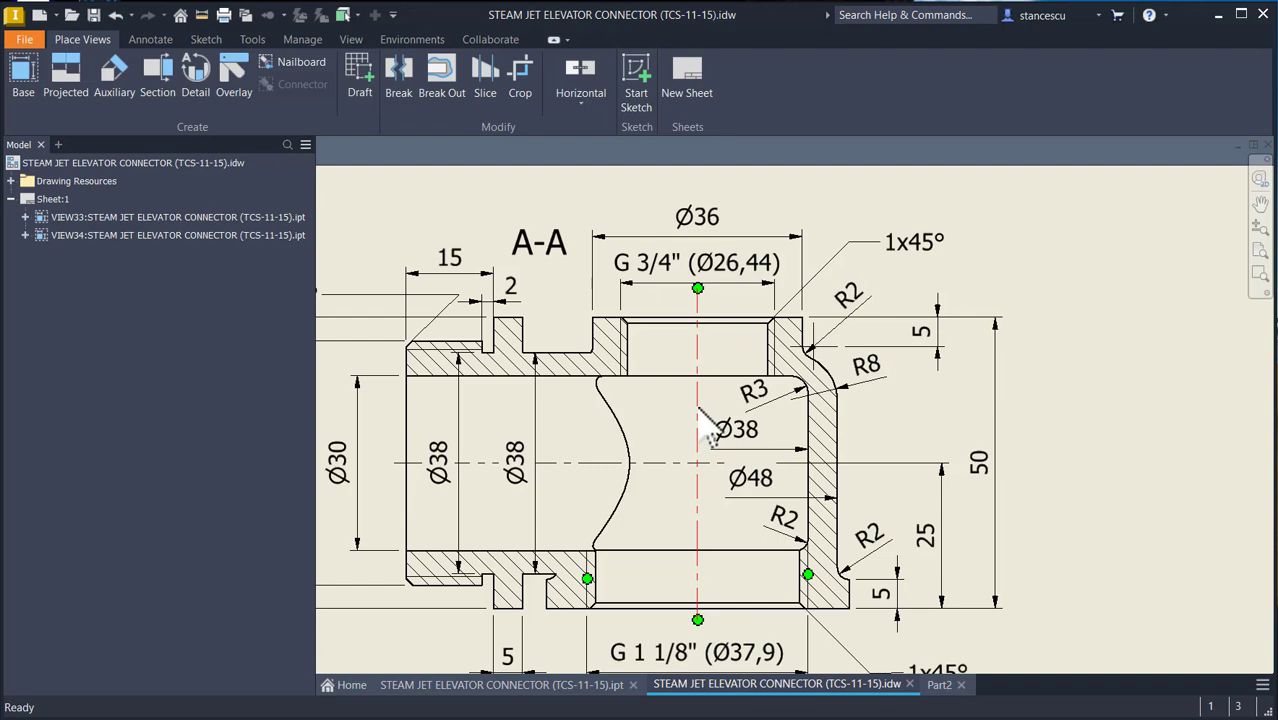
middle_click(1122, 256)
middle_click(1122, 256)
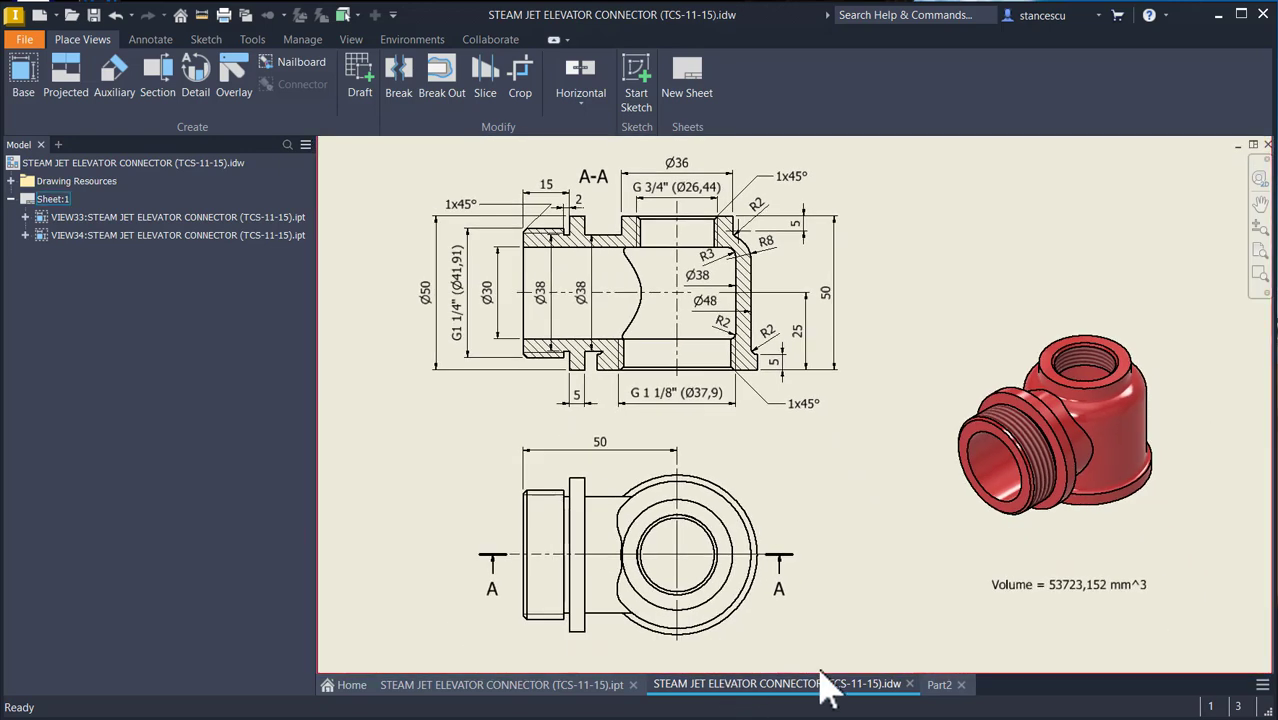
click(938, 685)
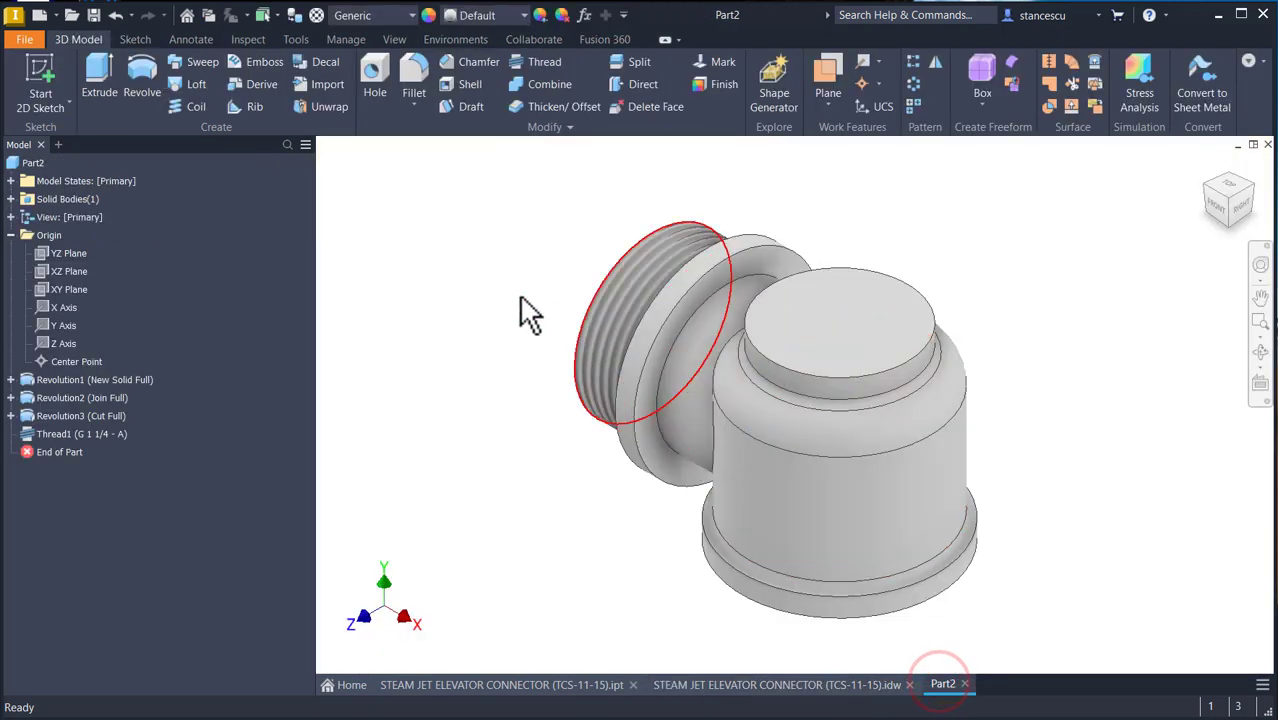
click(375, 80)
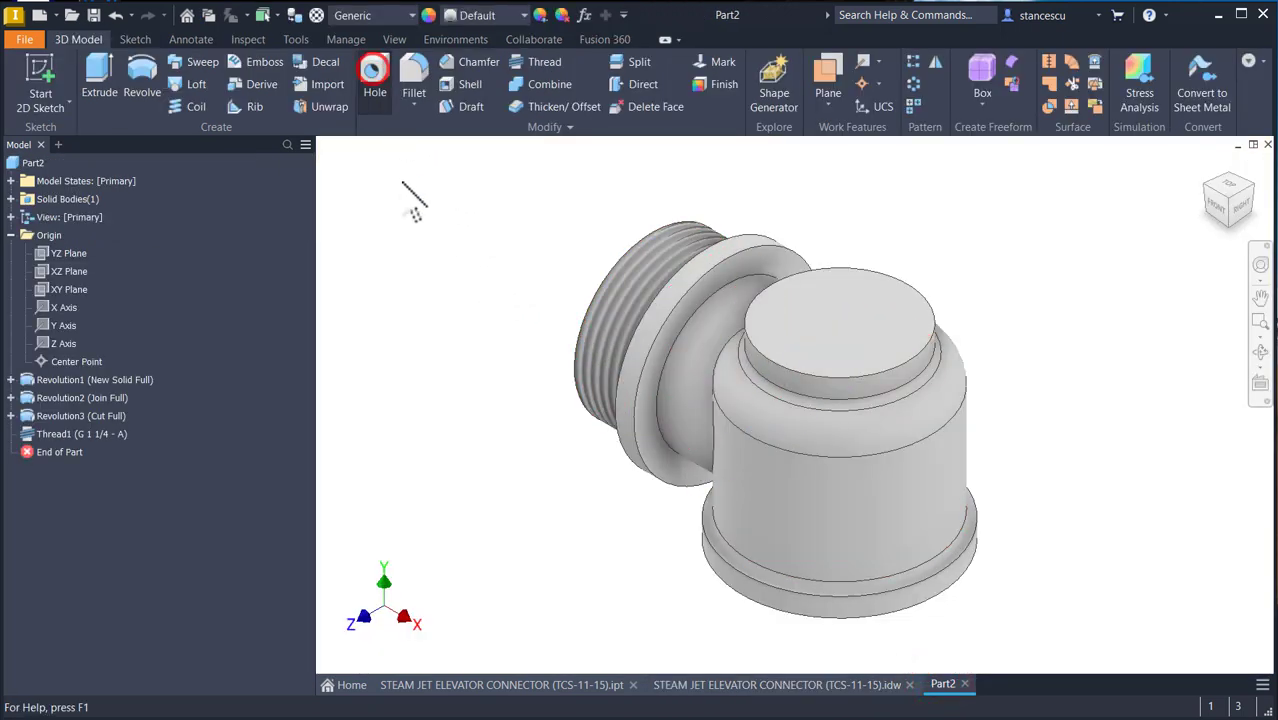
click(836, 340)
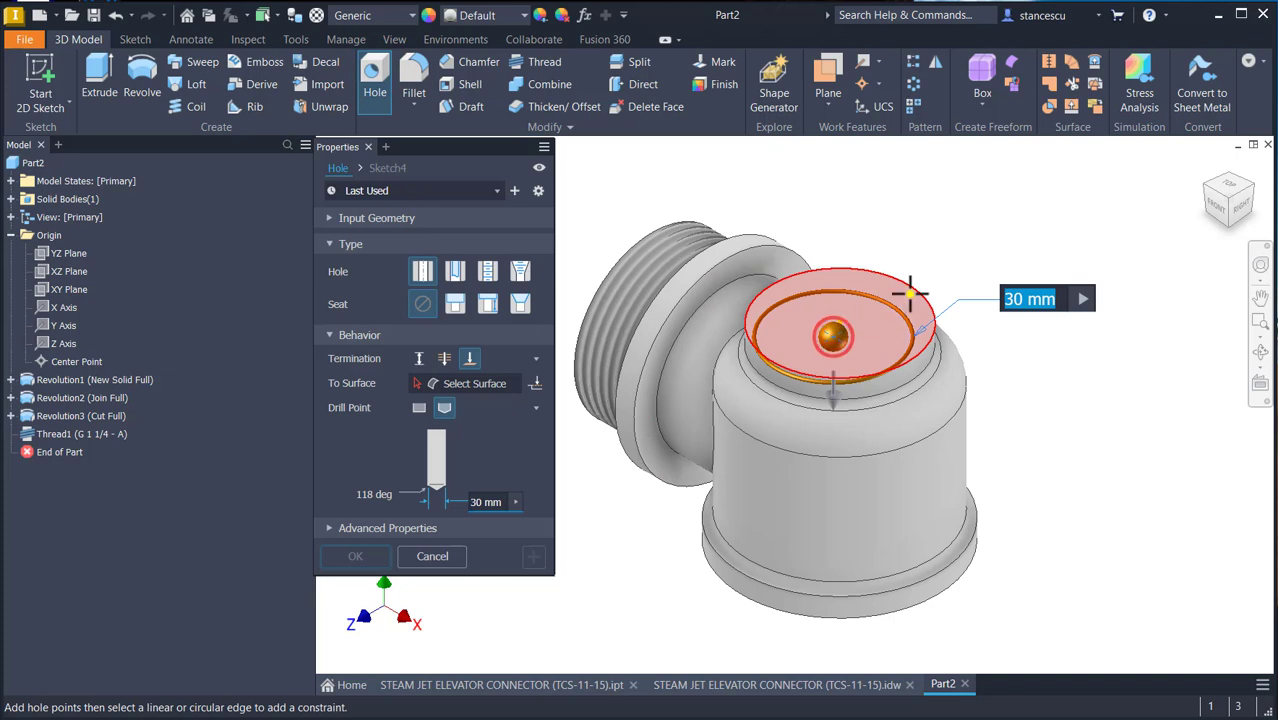
click(912, 285)
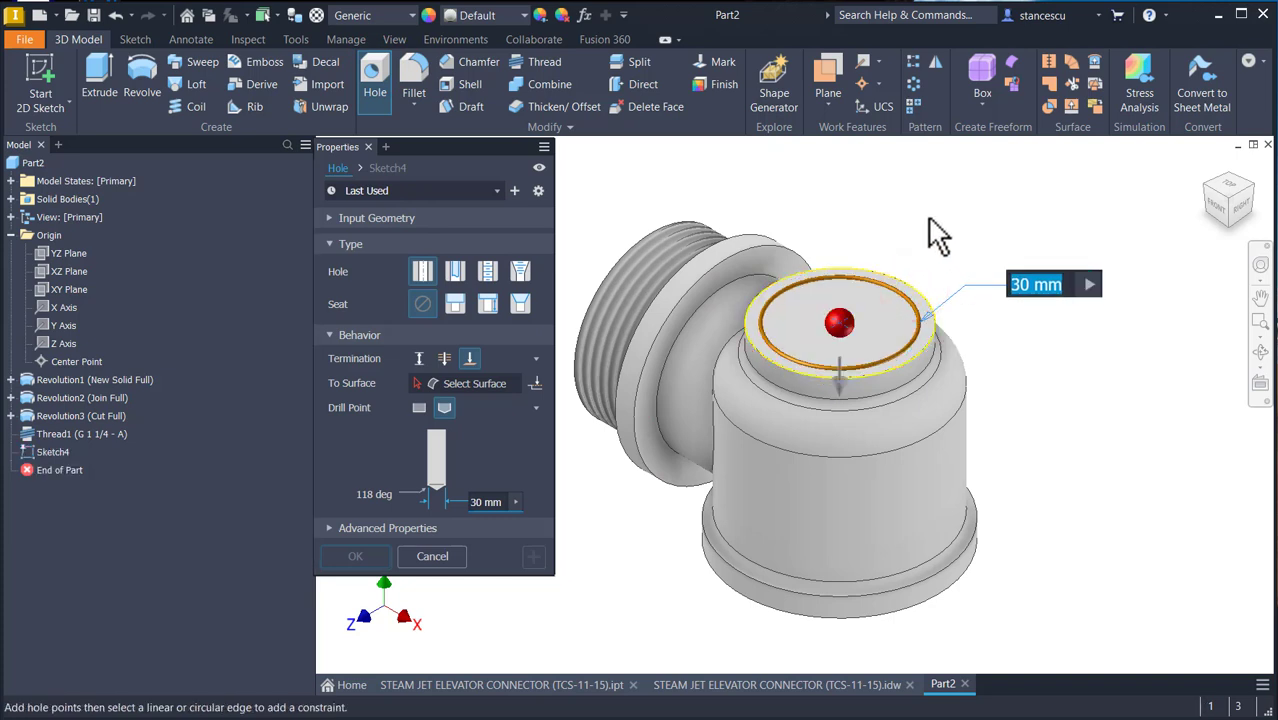
Make the top hole tapped with ISO Pipe Threads, size 26,441 (G 3/4), terminate it Through All and create it
click(484, 271)
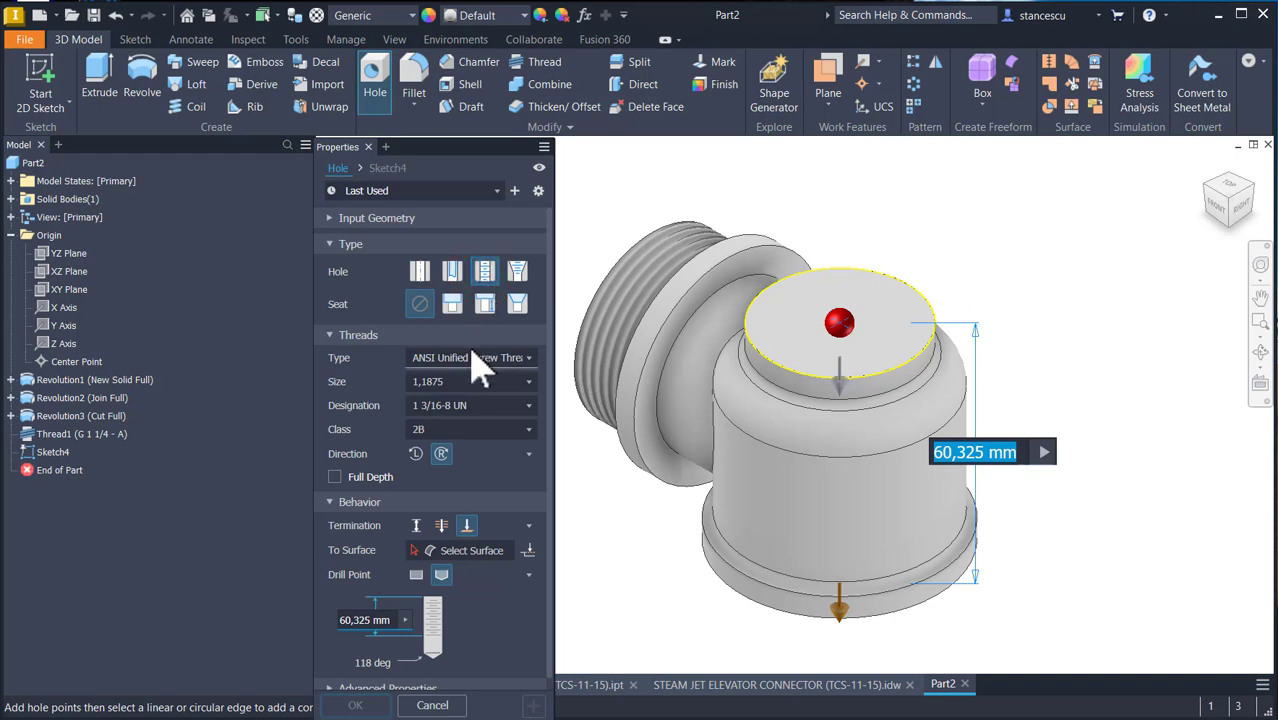
click(476, 360)
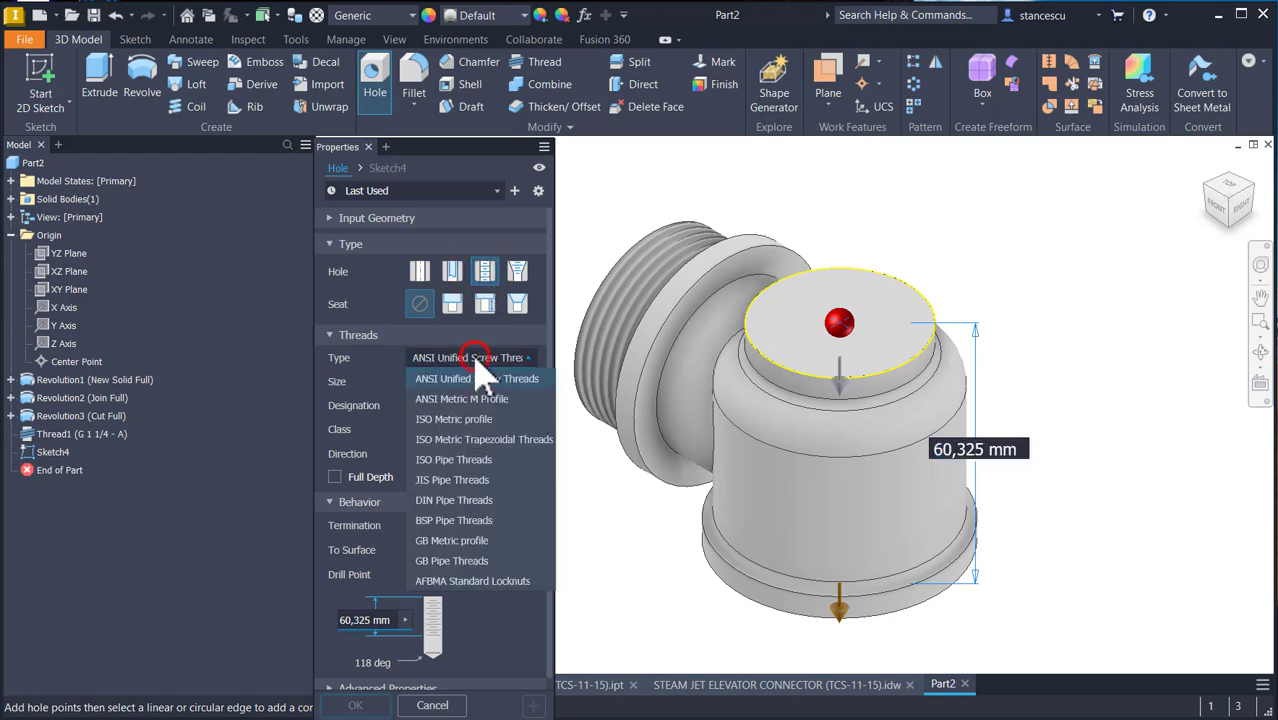
click(468, 460)
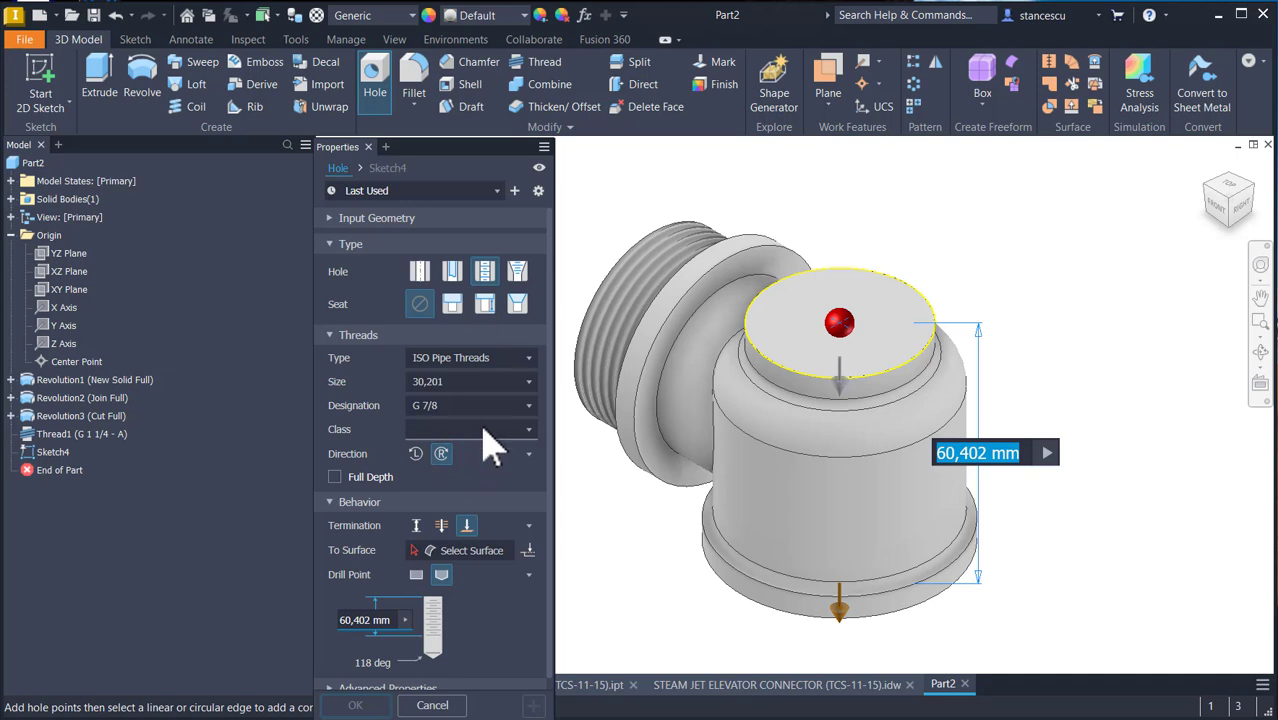
click(473, 383)
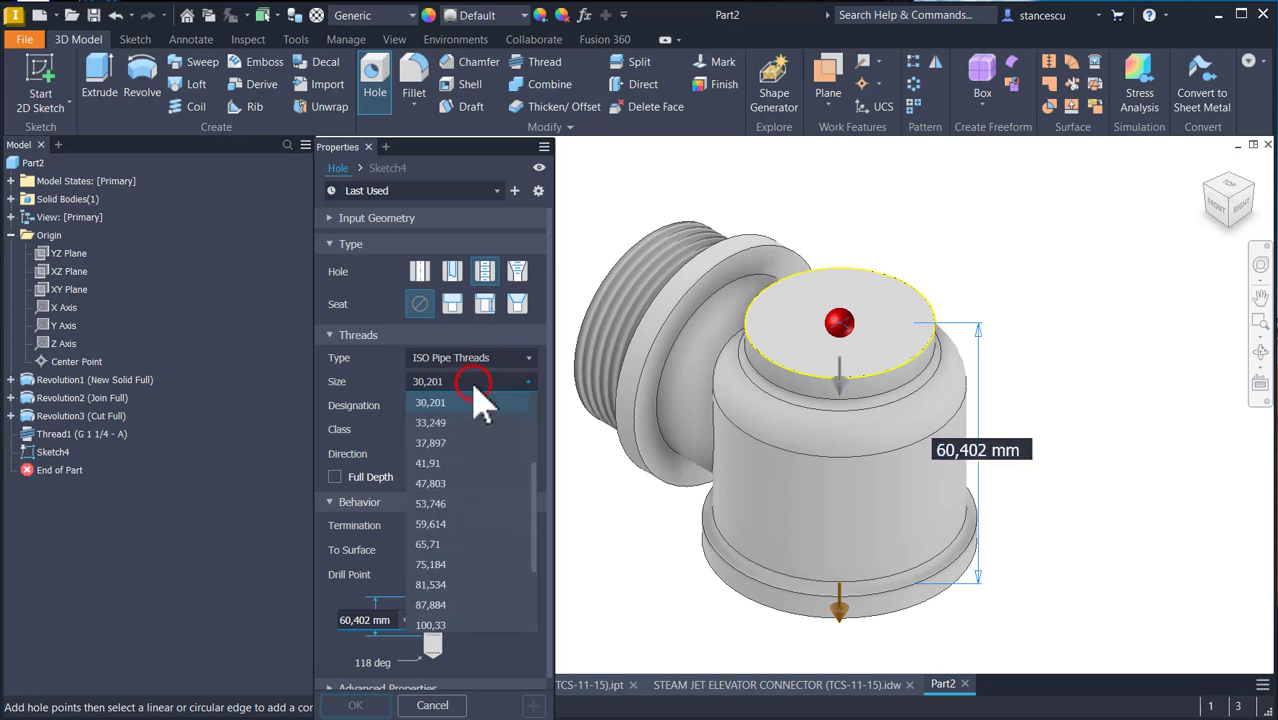
scroll(466, 434, up, 4)
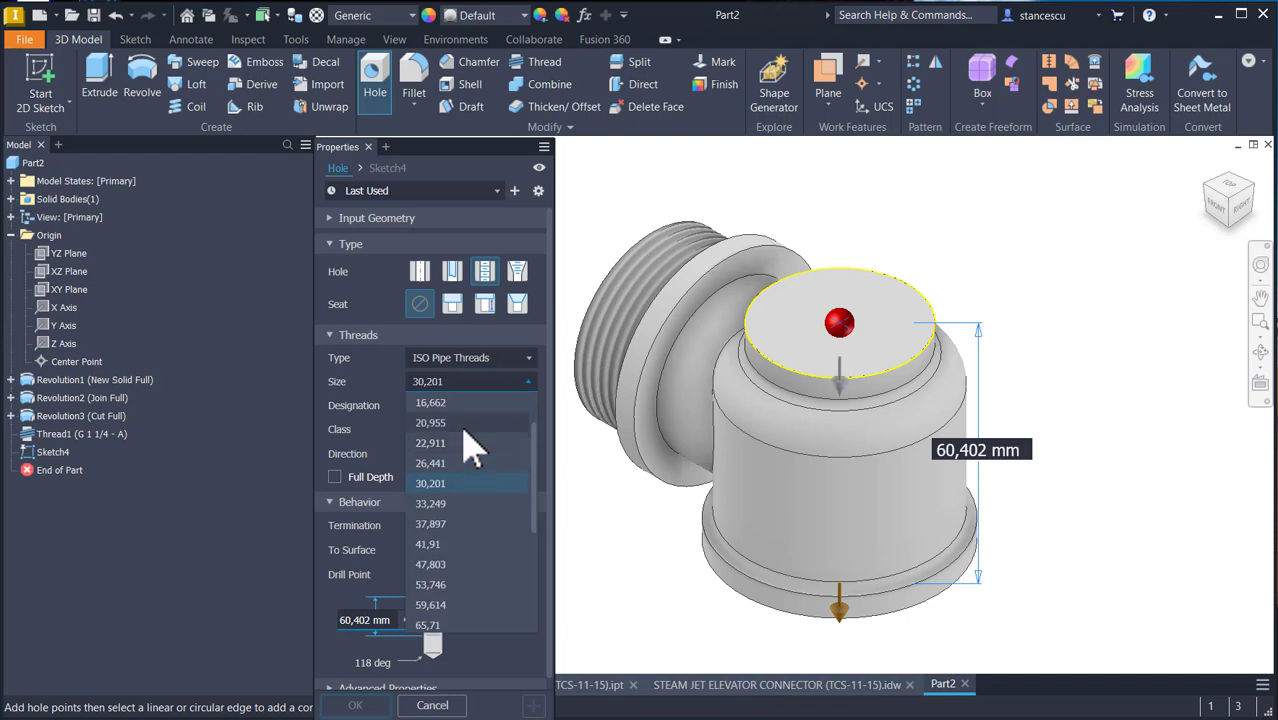
click(433, 465)
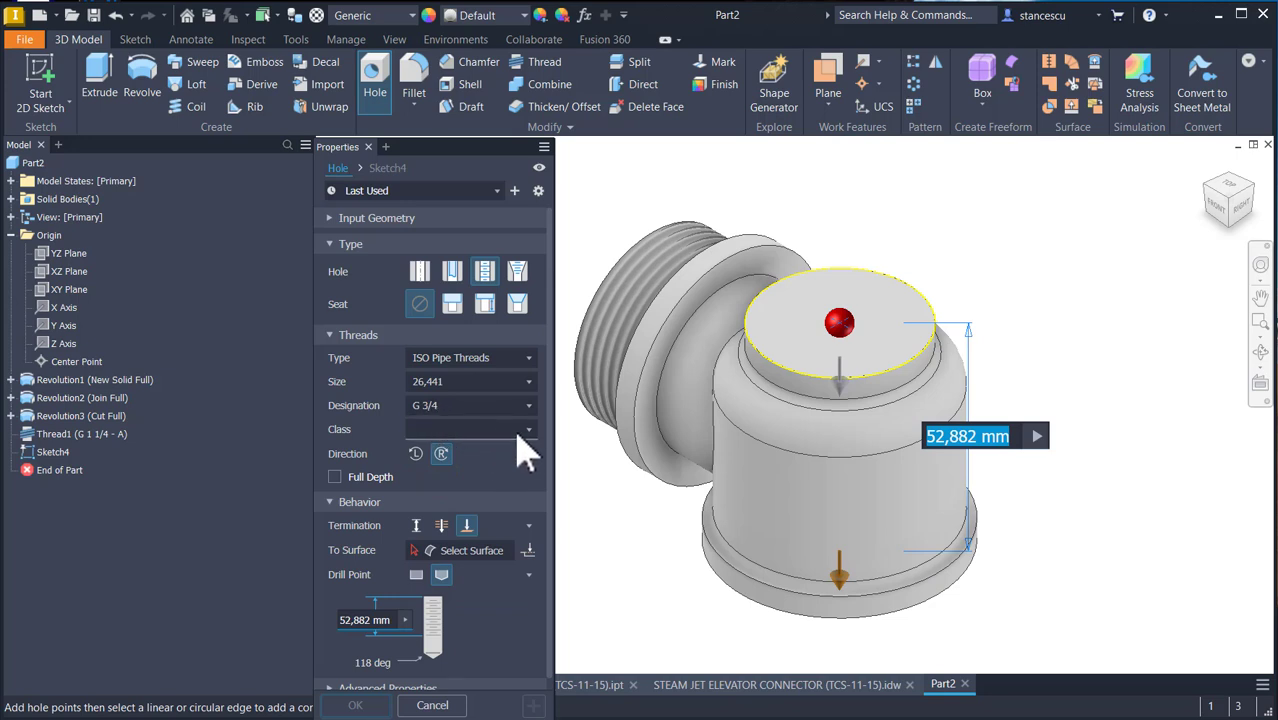
click(442, 526)
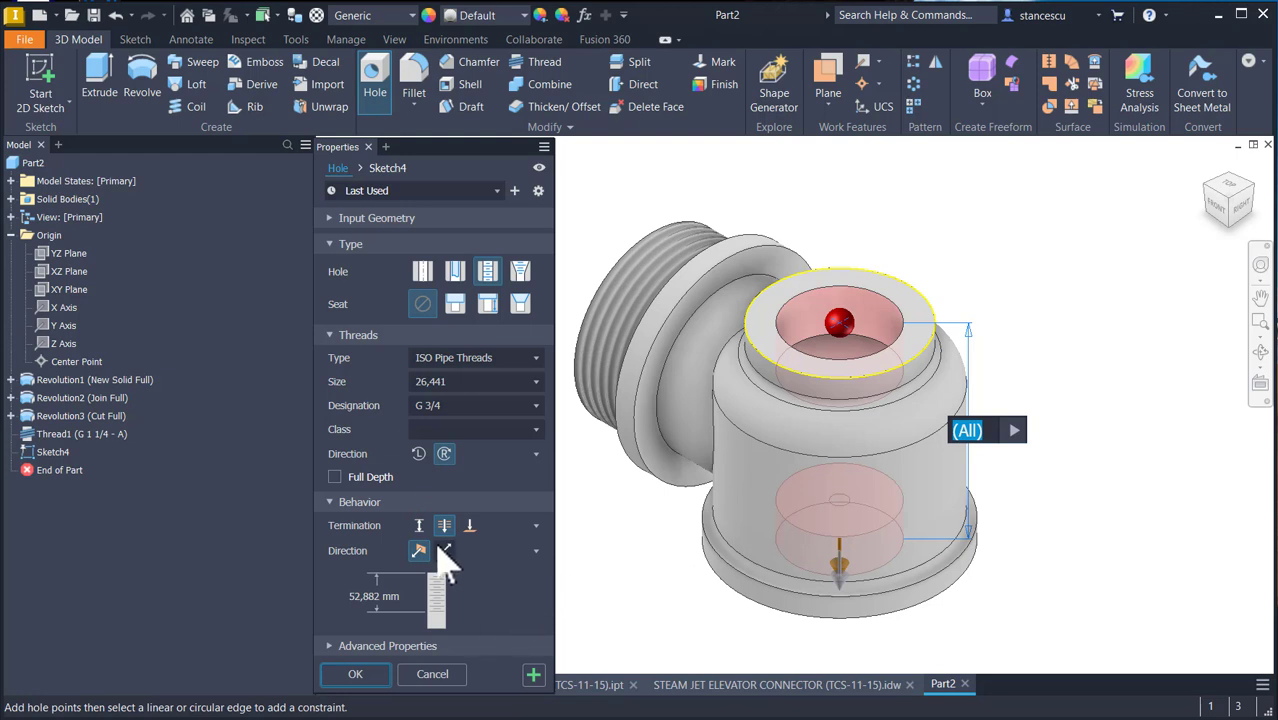
click(356, 676)
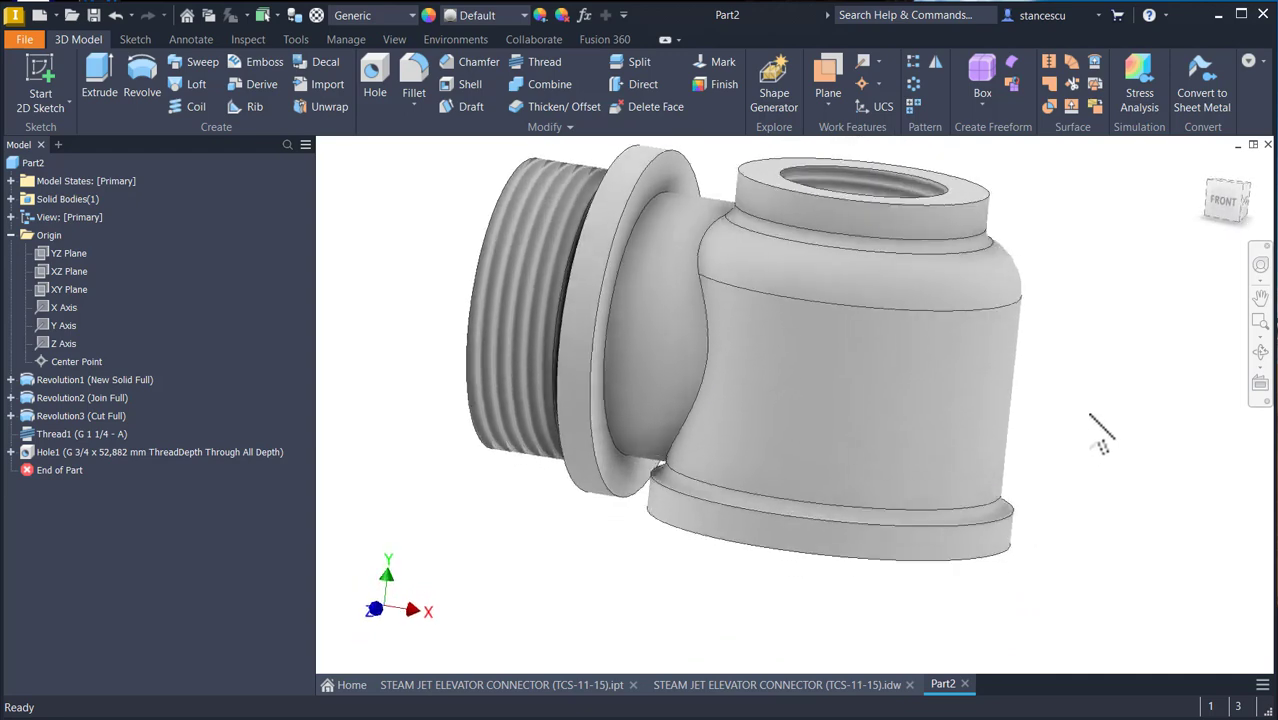
Place a second tapped hole concentric on the body's bottom face with ISO Pipe Threads size 37,897 (G 1 1/8)
key(F6)
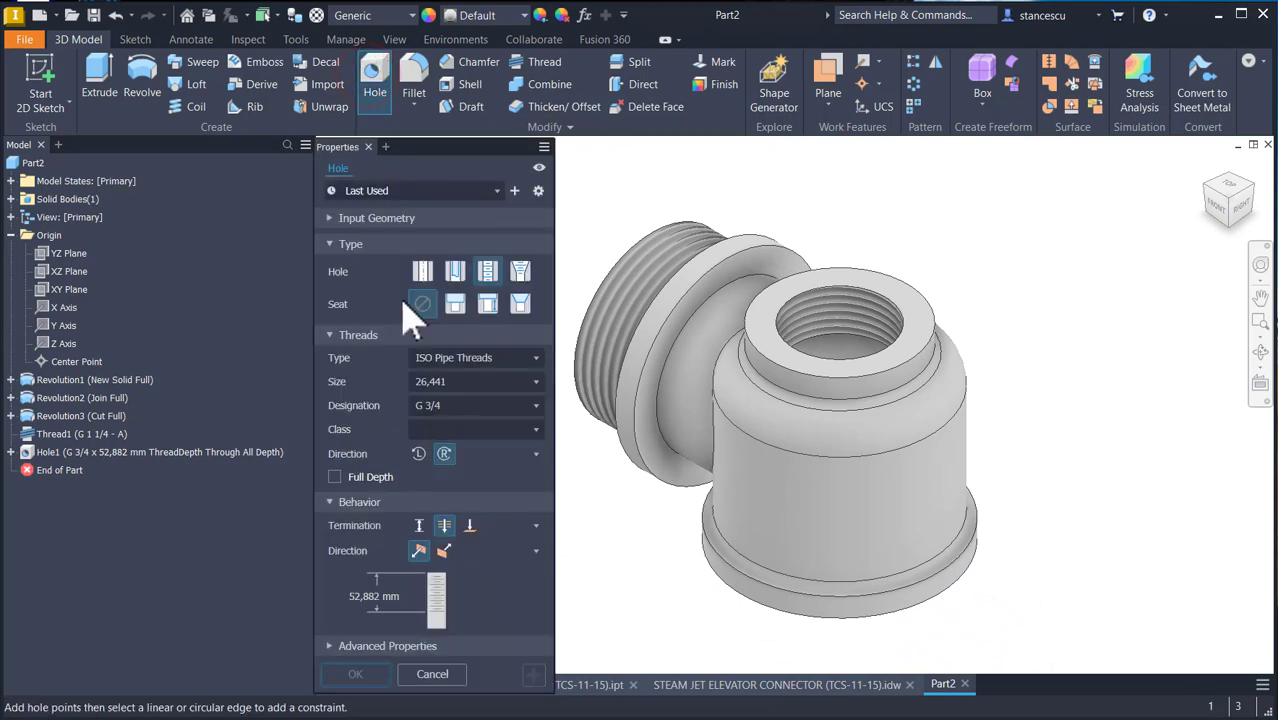
shift+middle_drag(859, 558, 940, 493)
click(936, 486)
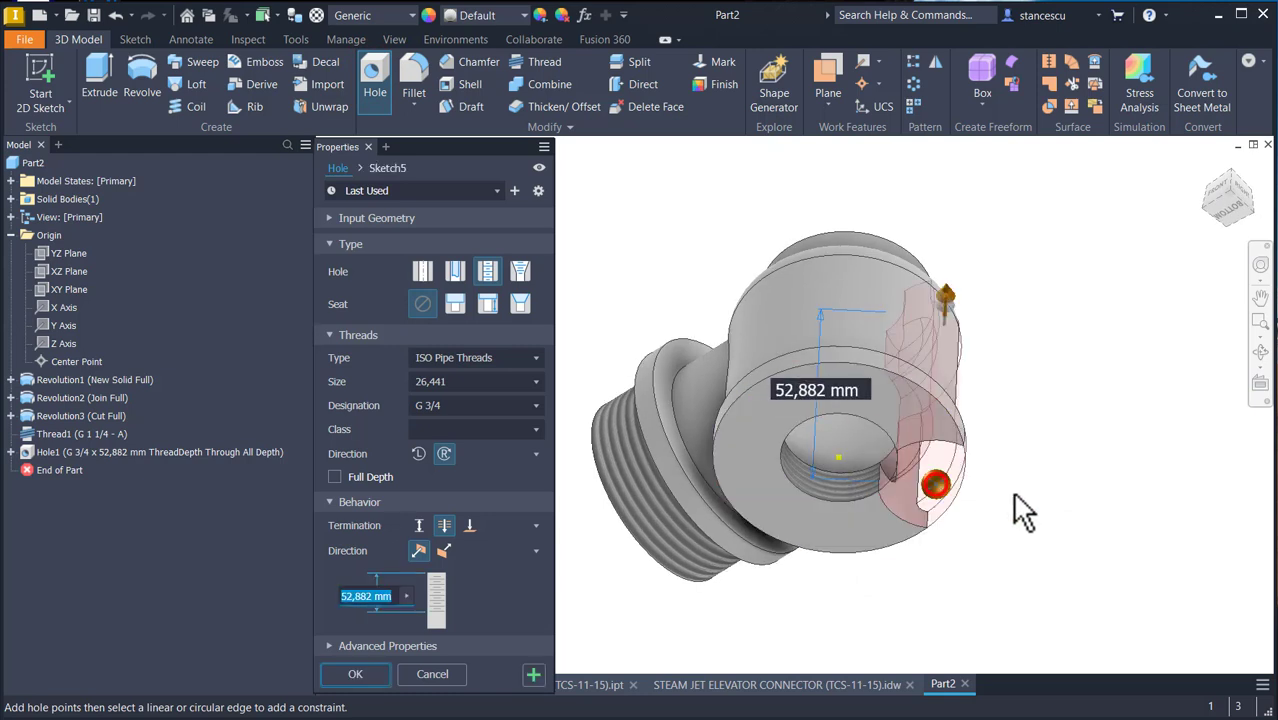
click(948, 414)
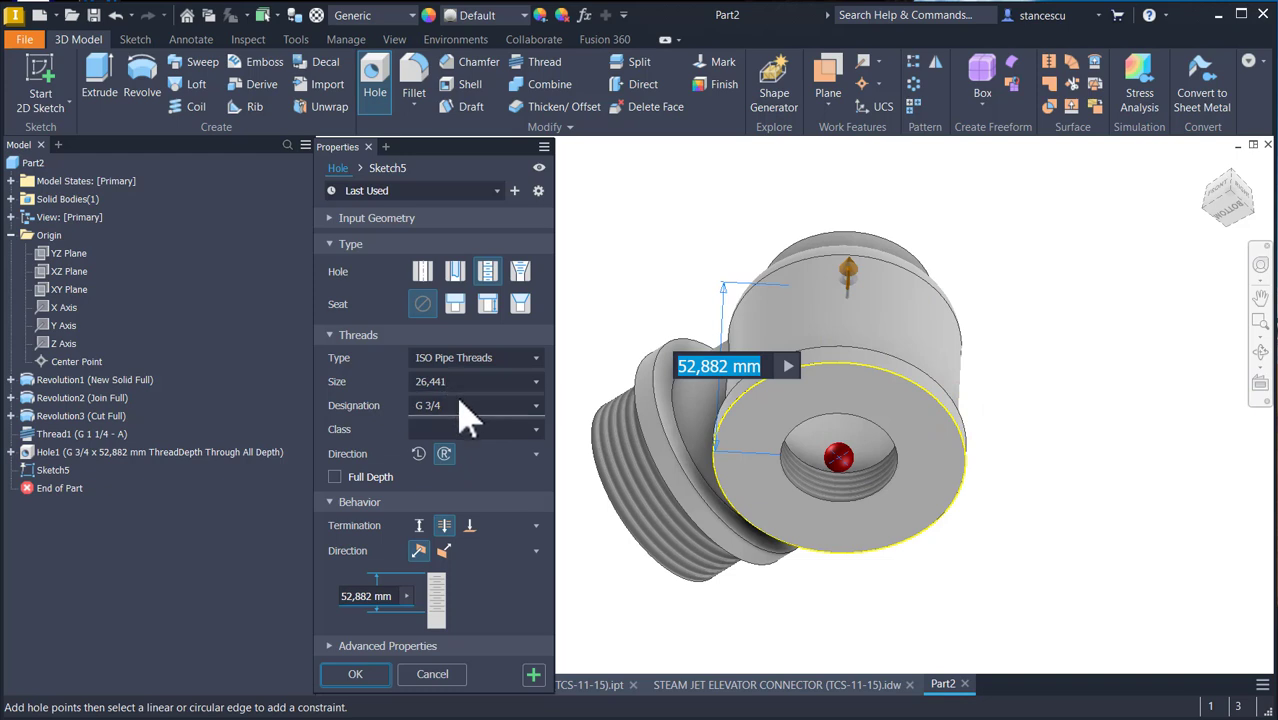
click(488, 382)
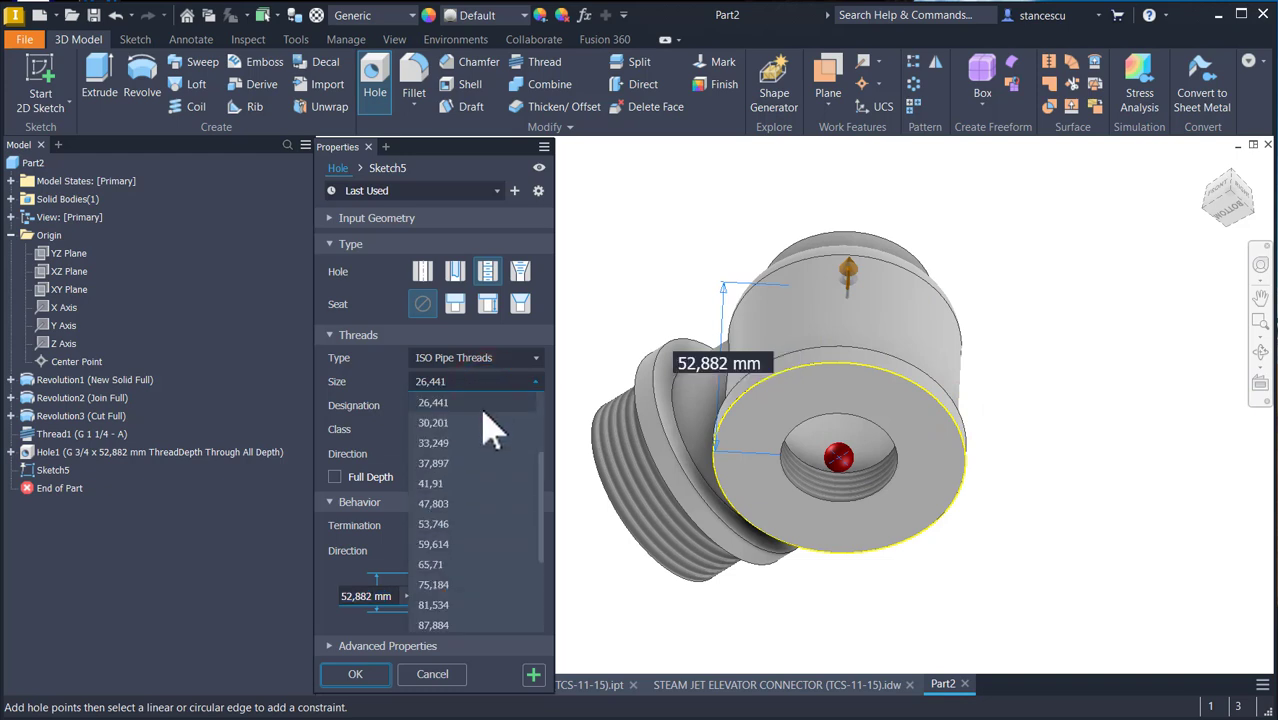
click(479, 462)
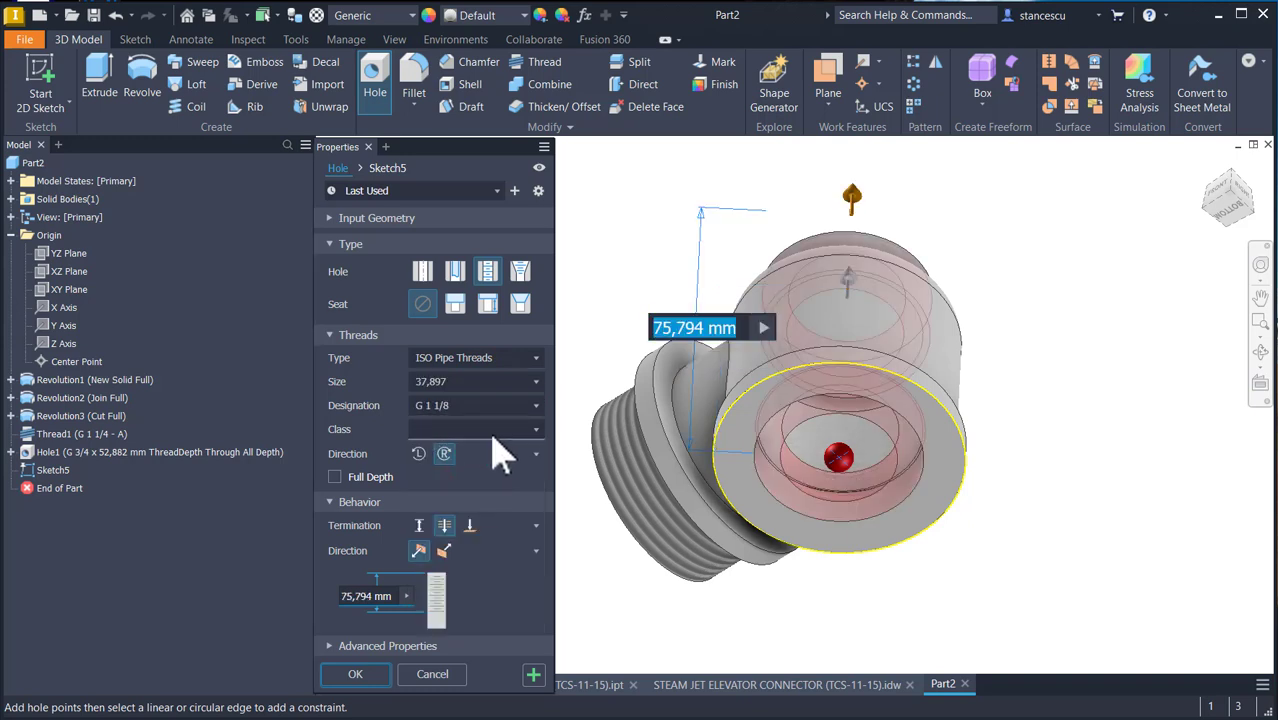
Check the lower bore in the drawing, terminate the G 1 1/8 hole at the XZ Plane and create it
click(765, 685)
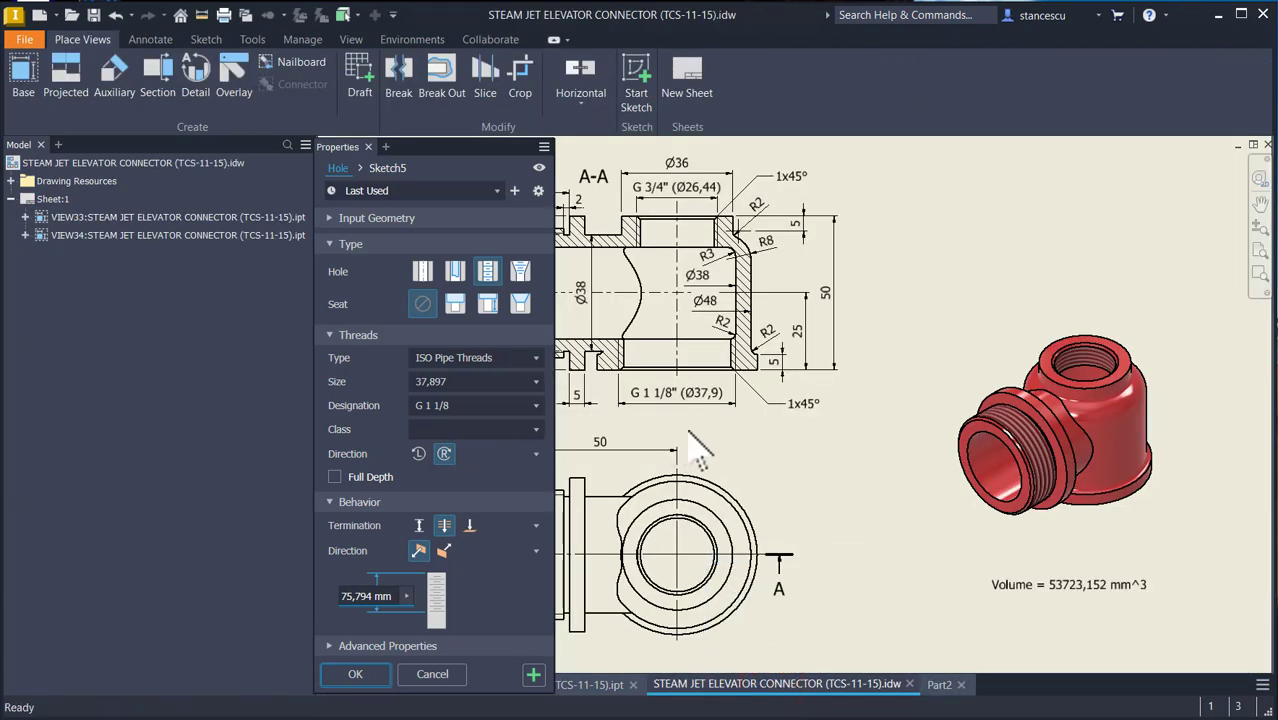
click(770, 418)
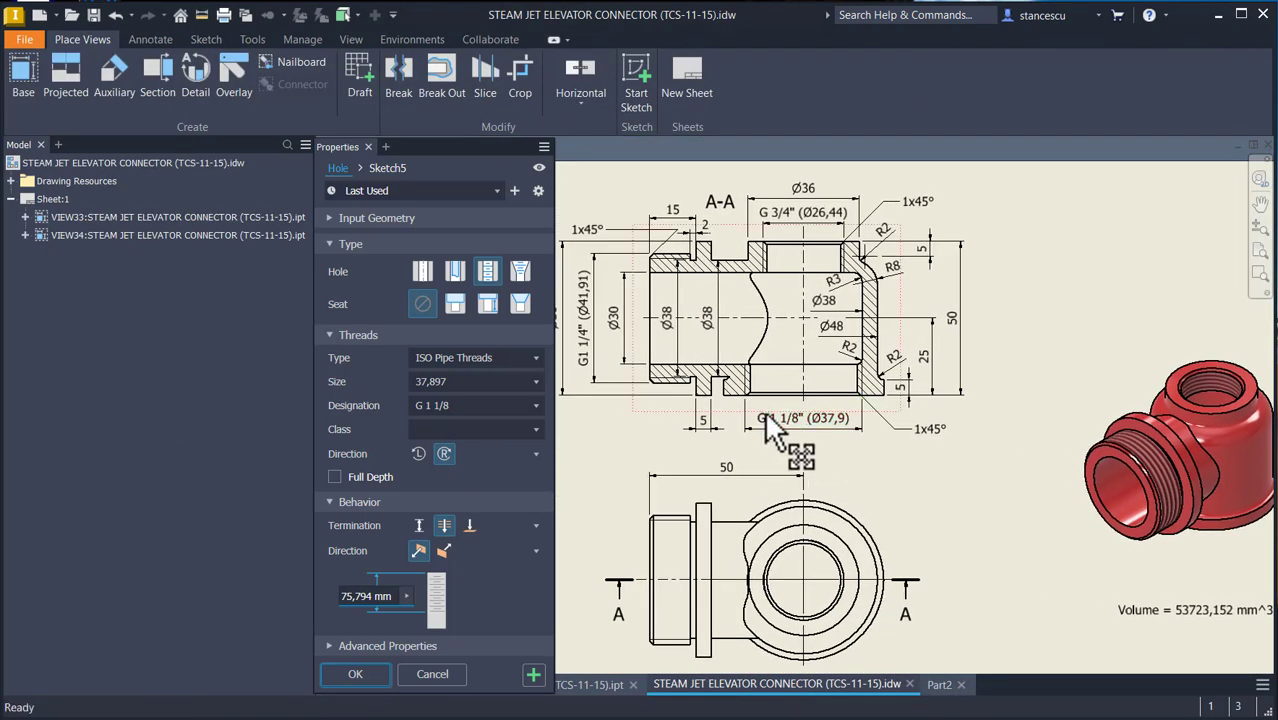
click(940, 684)
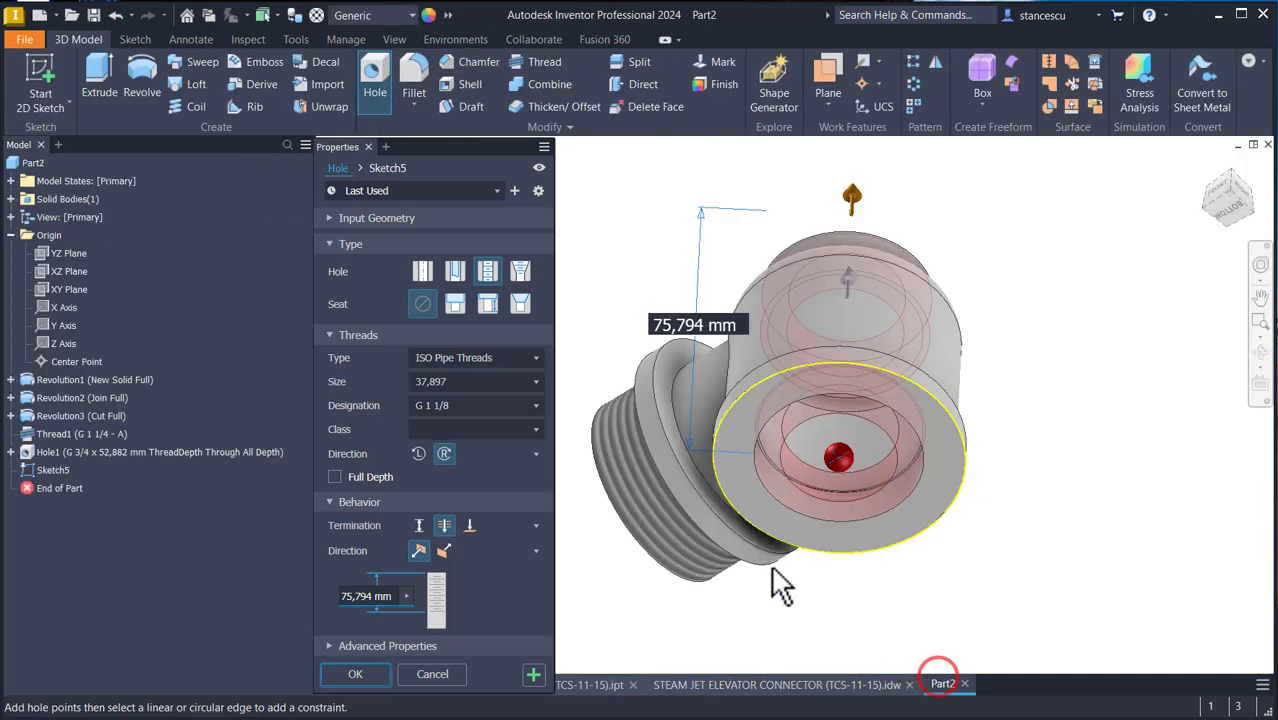
click(836, 684)
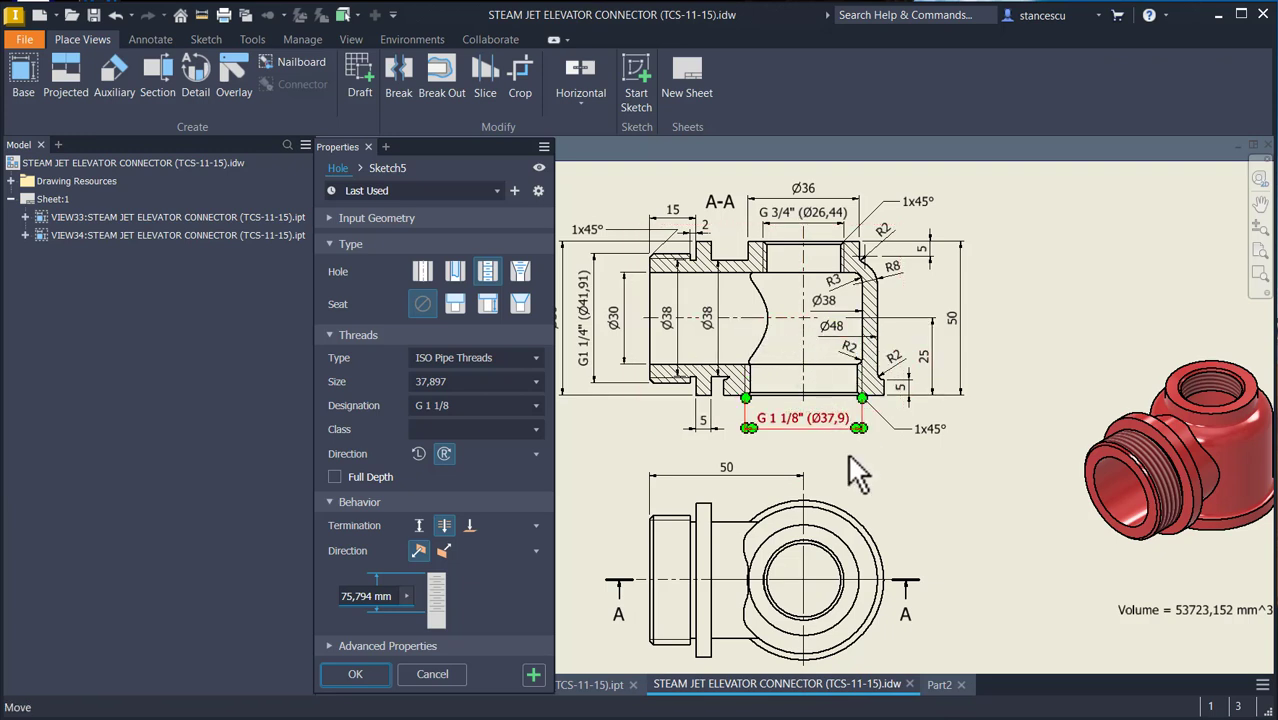
click(936, 684)
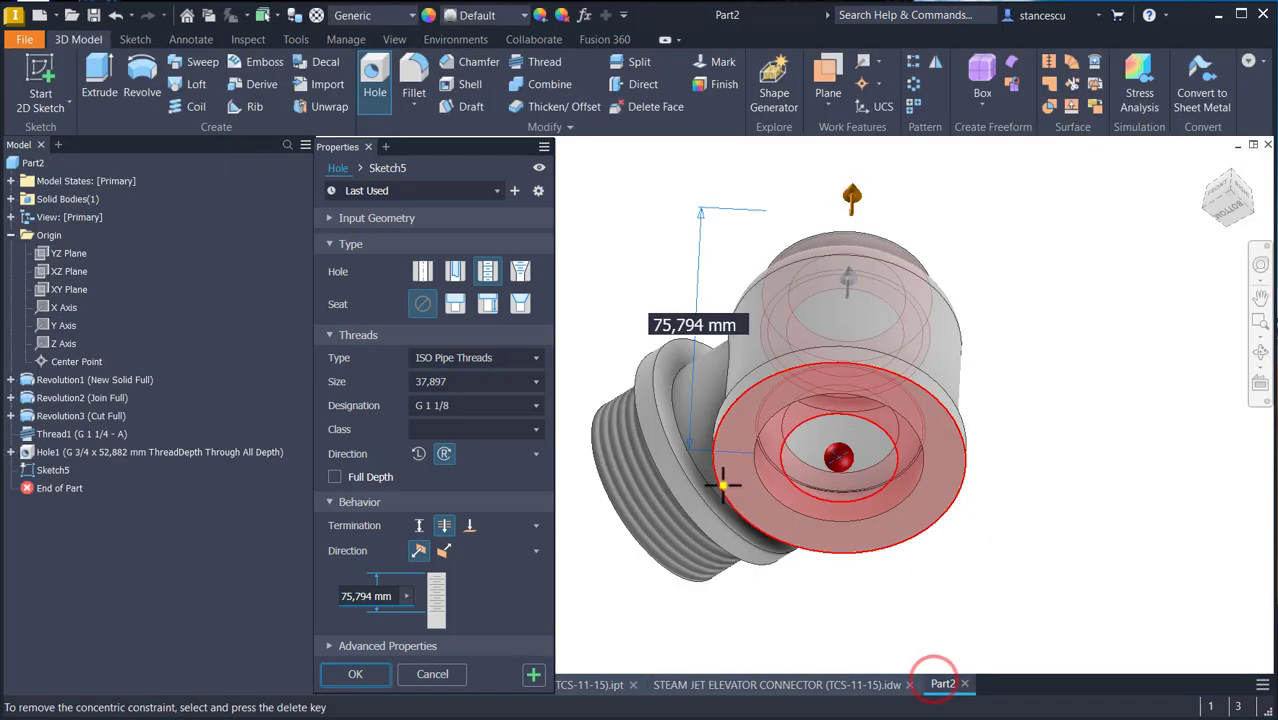
click(469, 526)
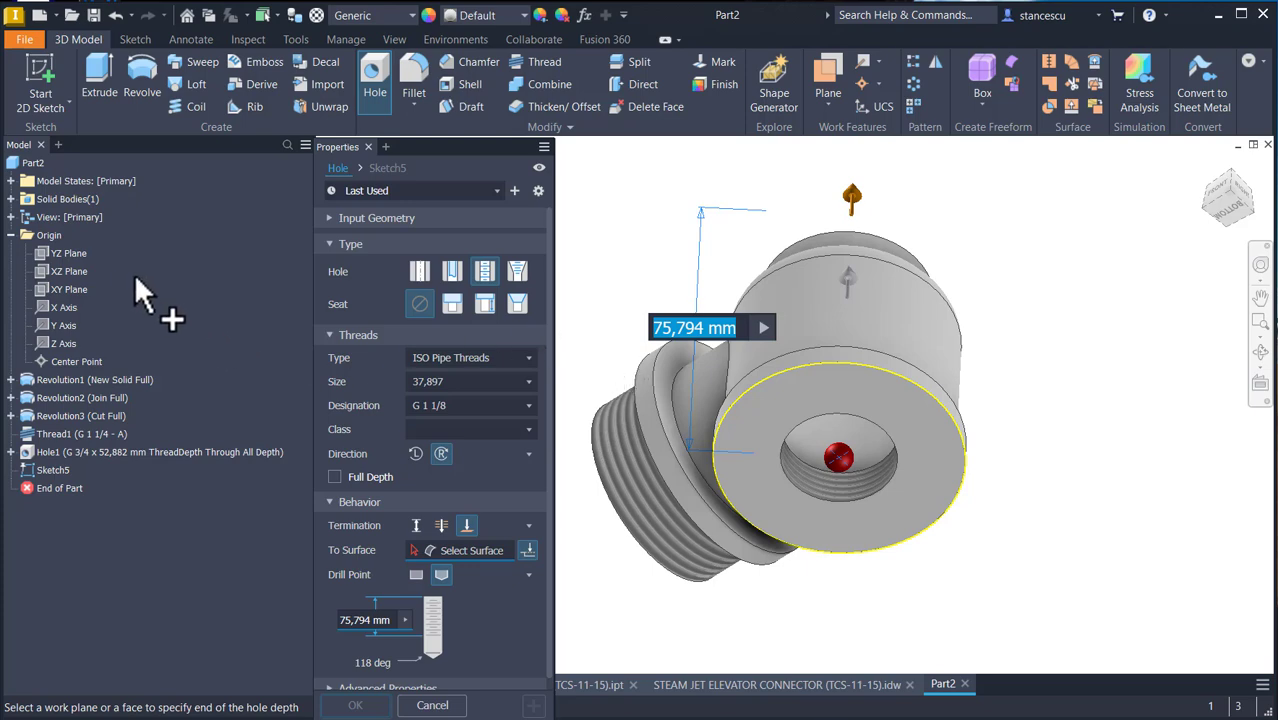
click(69, 271)
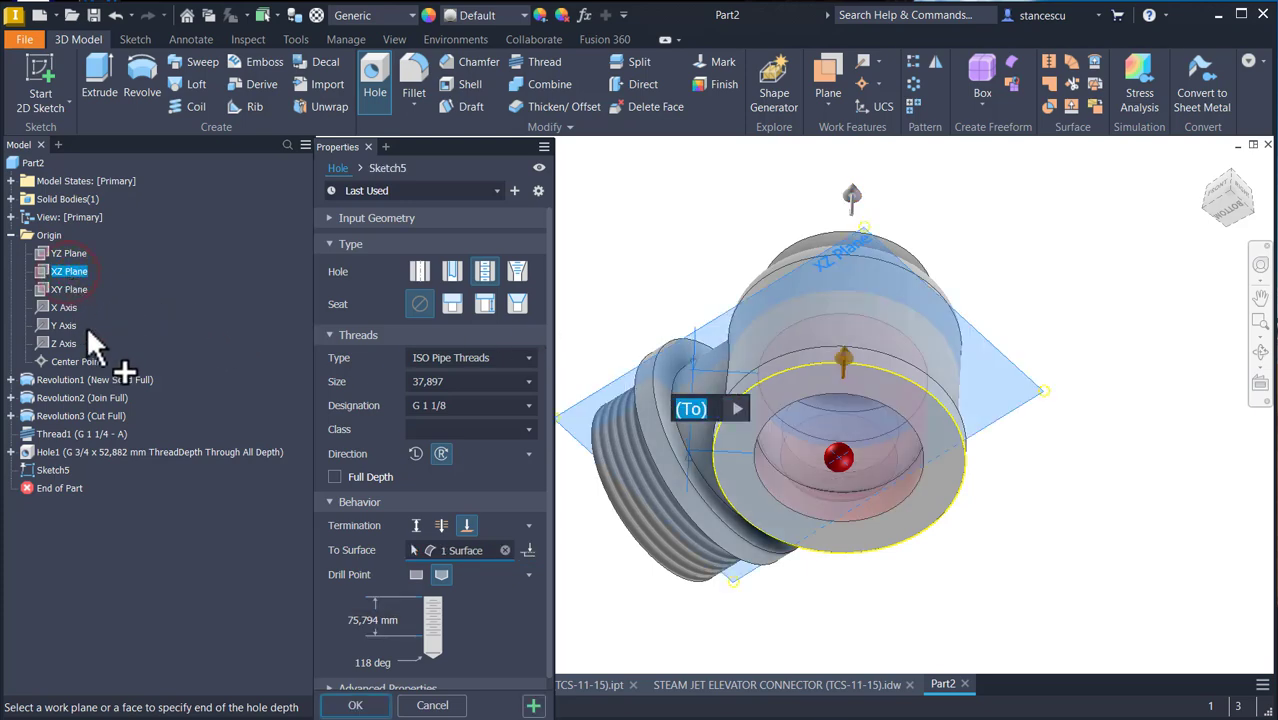
shift+middle_drag(993, 540, 1030, 565)
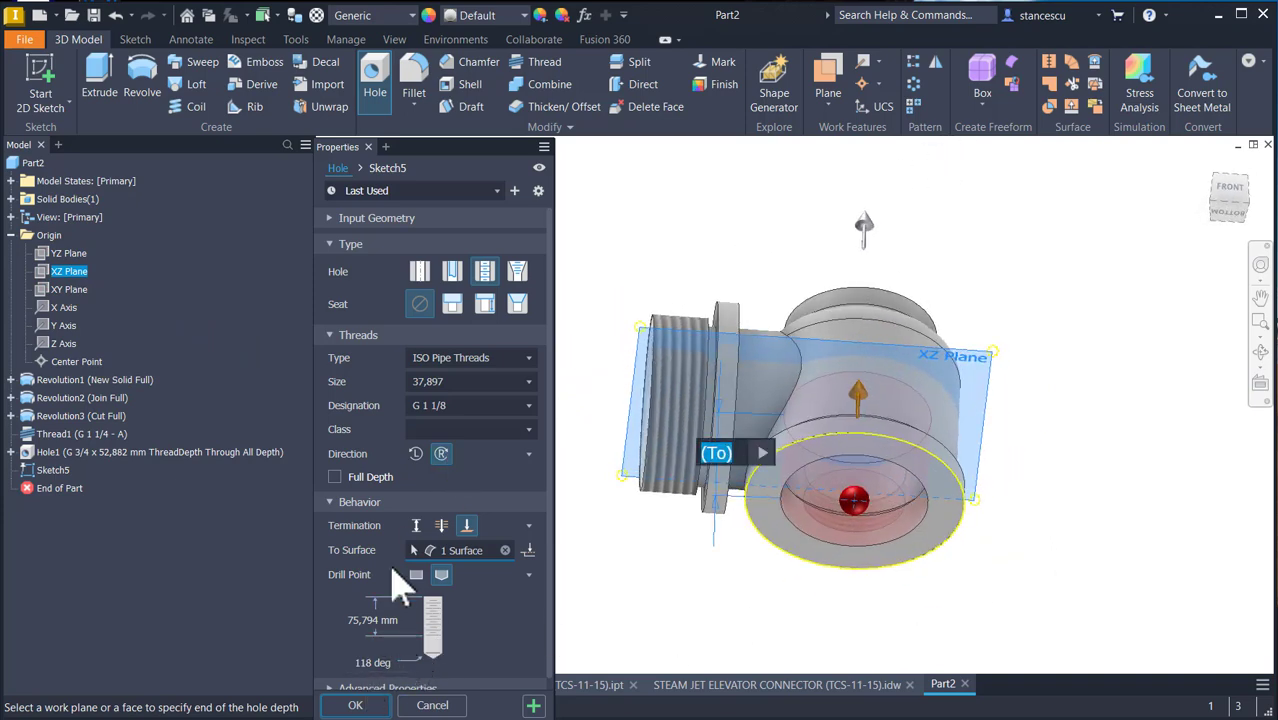
click(372, 704)
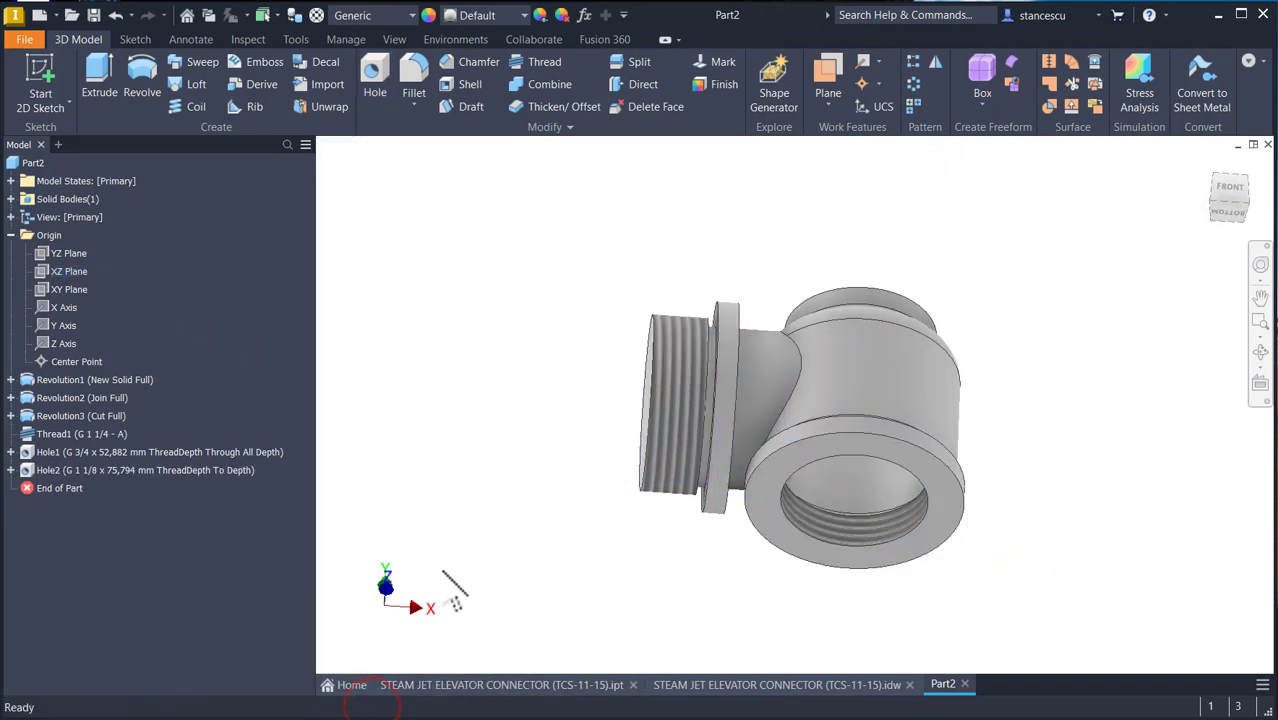
Check the branch bore in the drawing and place a simple 30 mm hole concentric on the branch's threaded end face
key(F6)
shift+middle_drag(412, 585, 660, 545)
shift+middle_drag(642, 442, 695, 690)
click(724, 686)
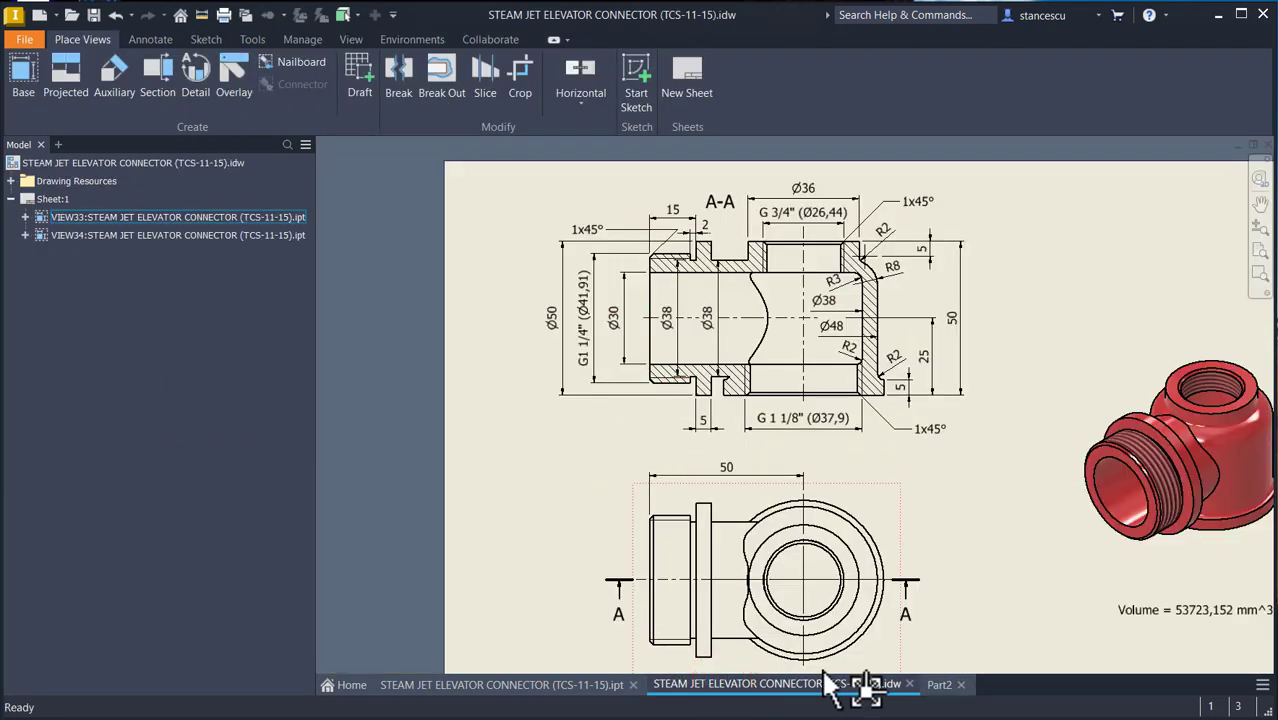
click(940, 686)
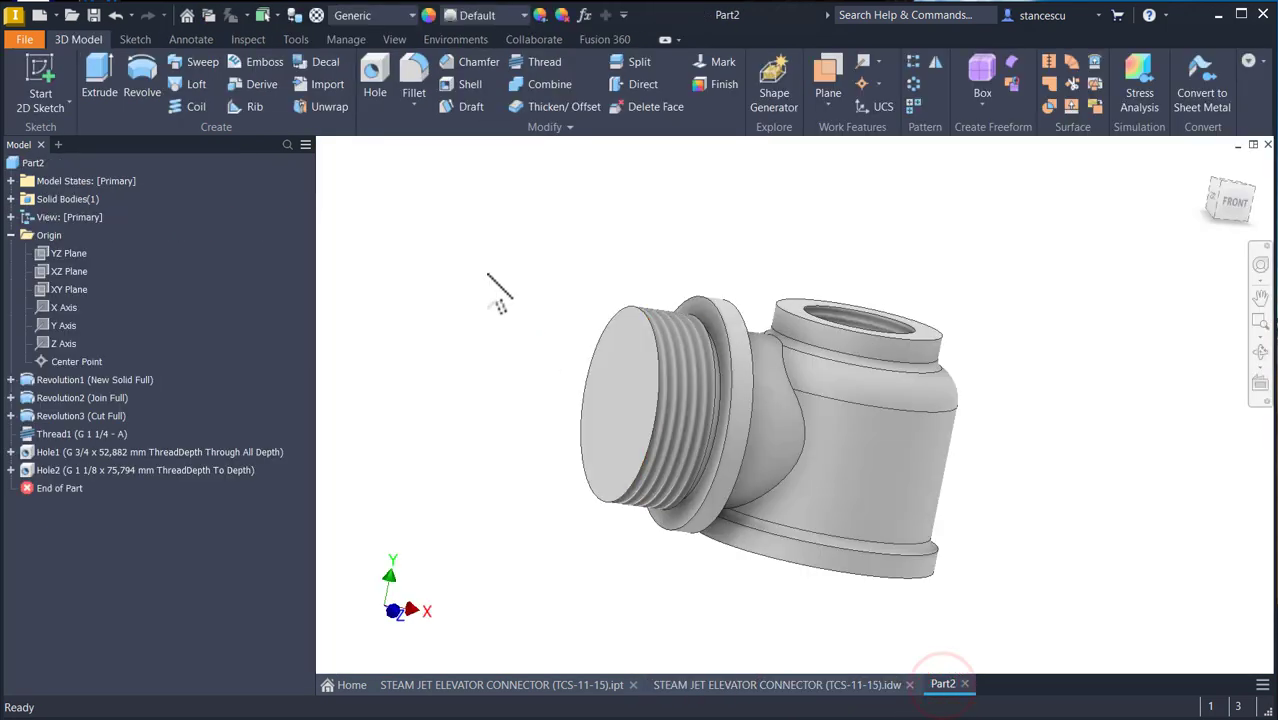
key(h)
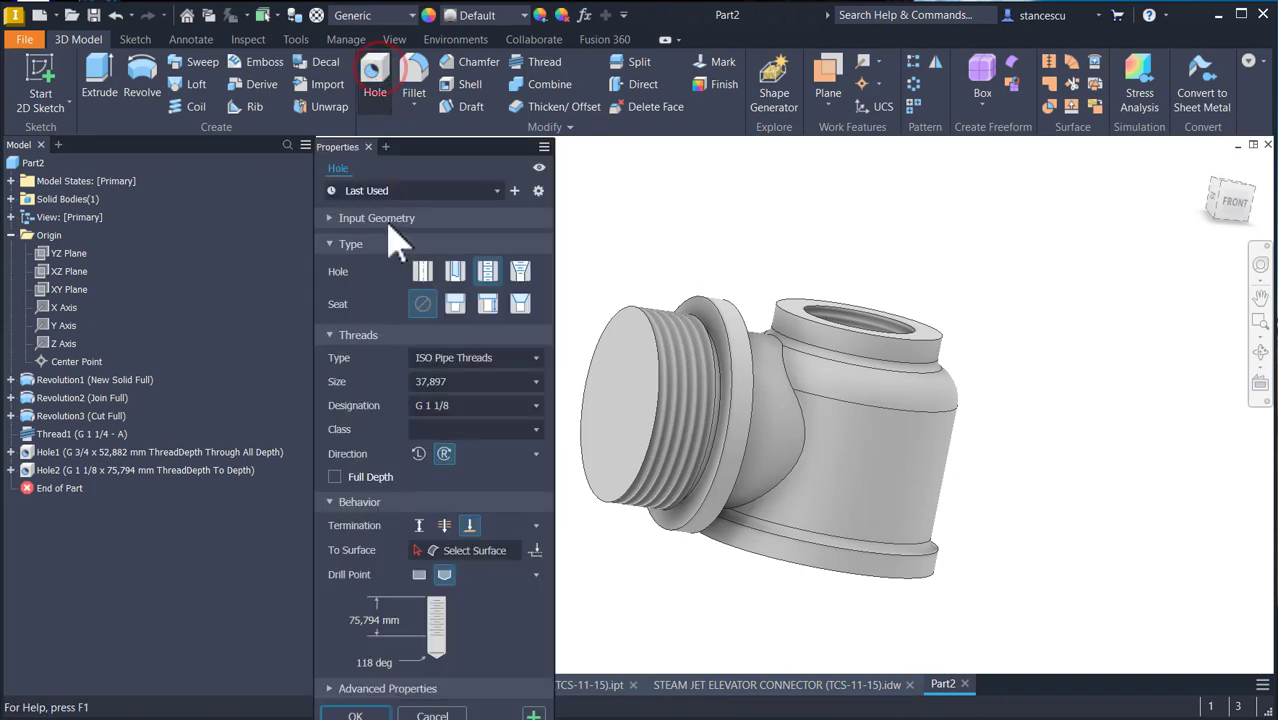
click(421, 272)
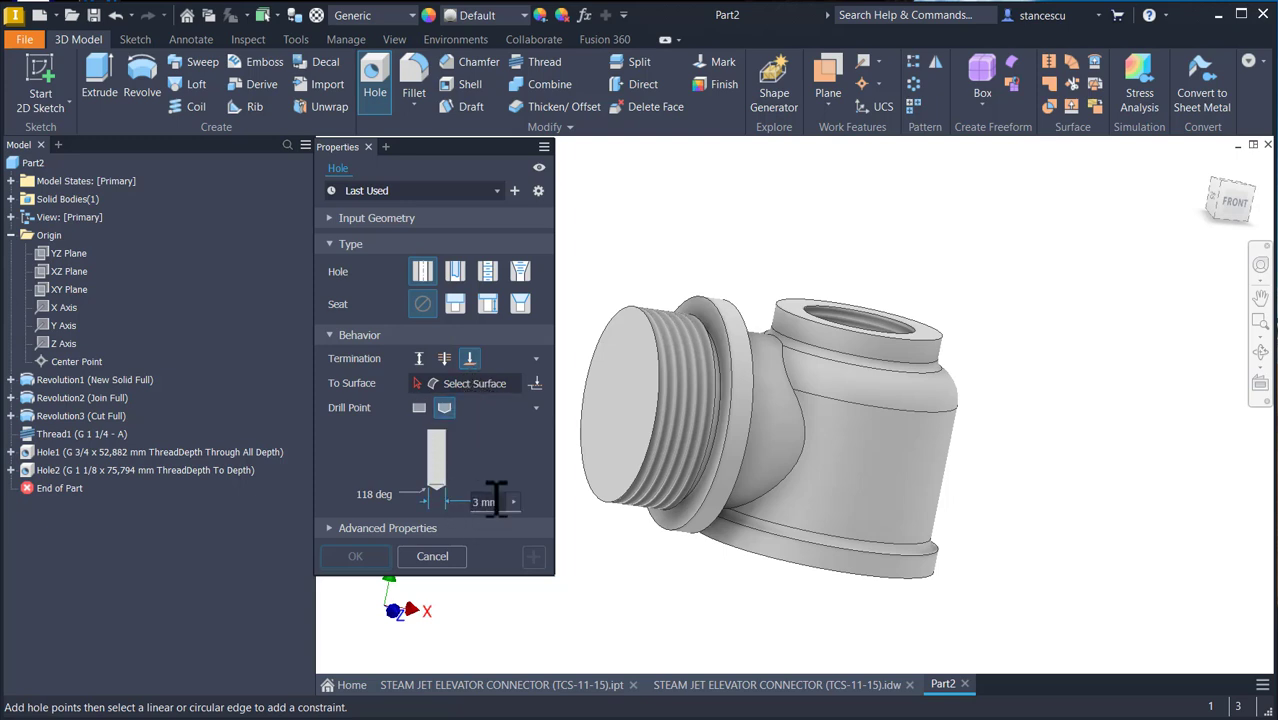
click(637, 352)
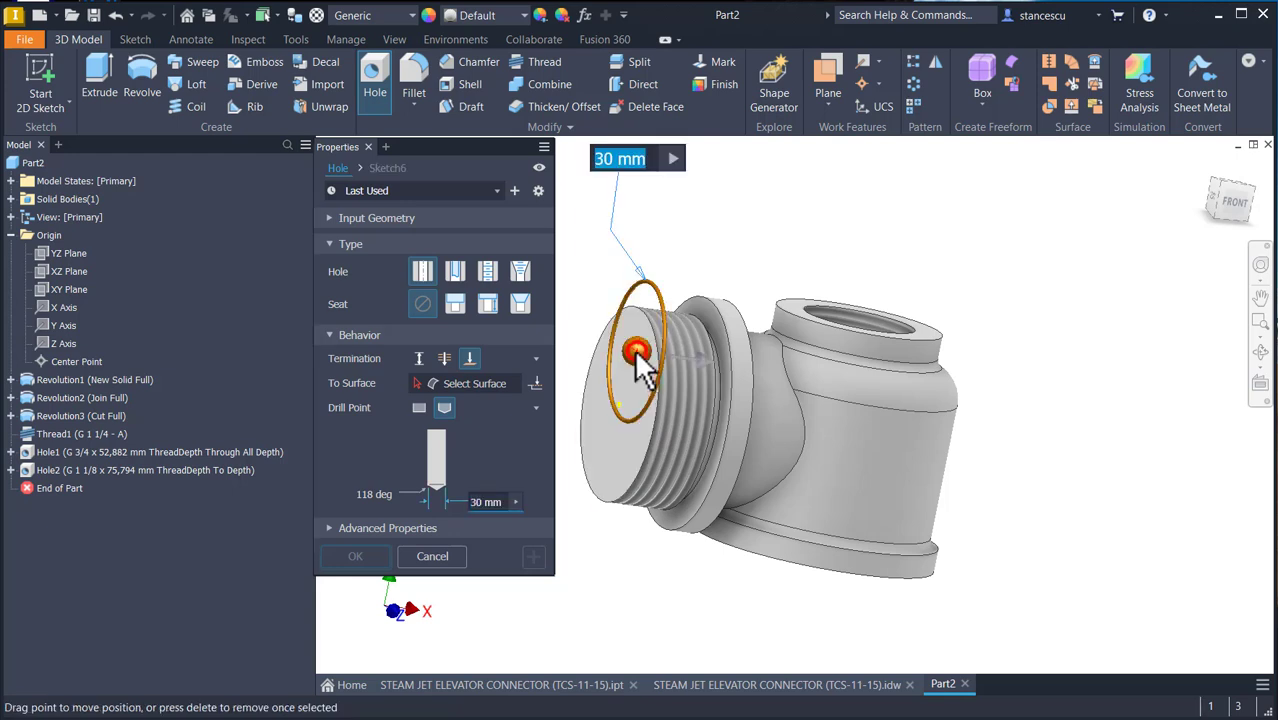
click(610, 340)
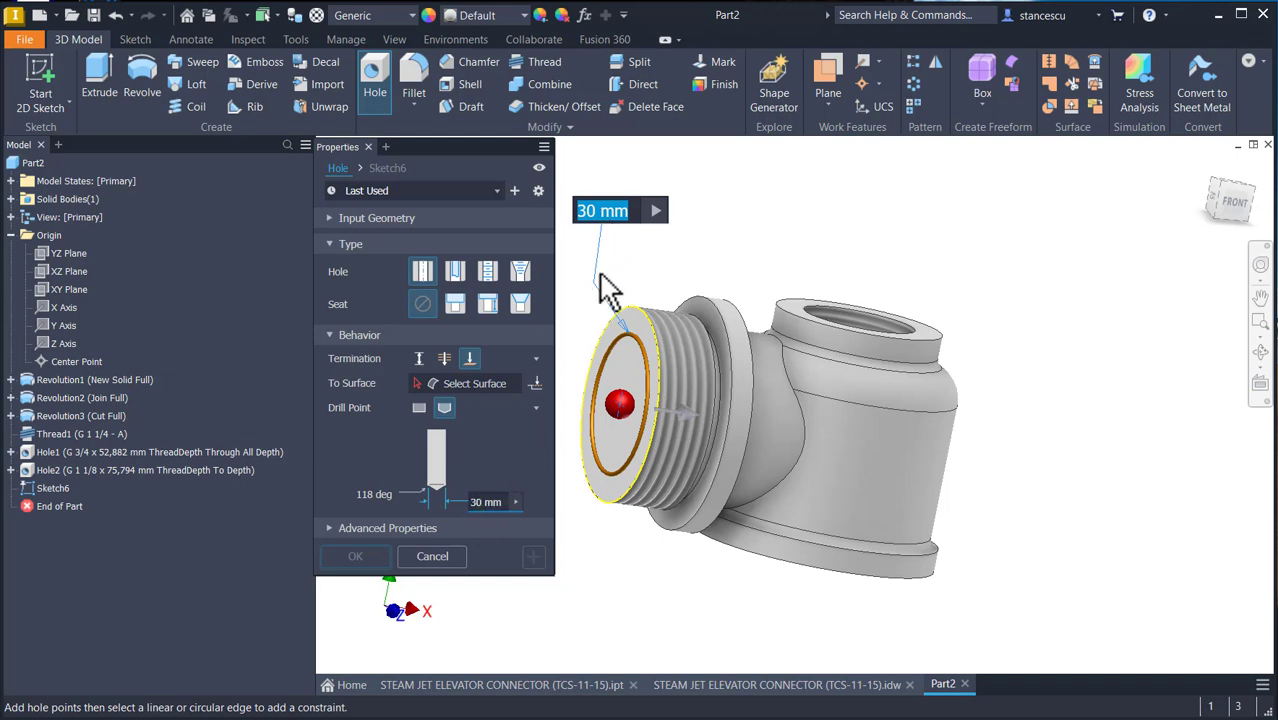
Terminate the 30 mm branch hole at the YZ Plane and create it
click(458, 388)
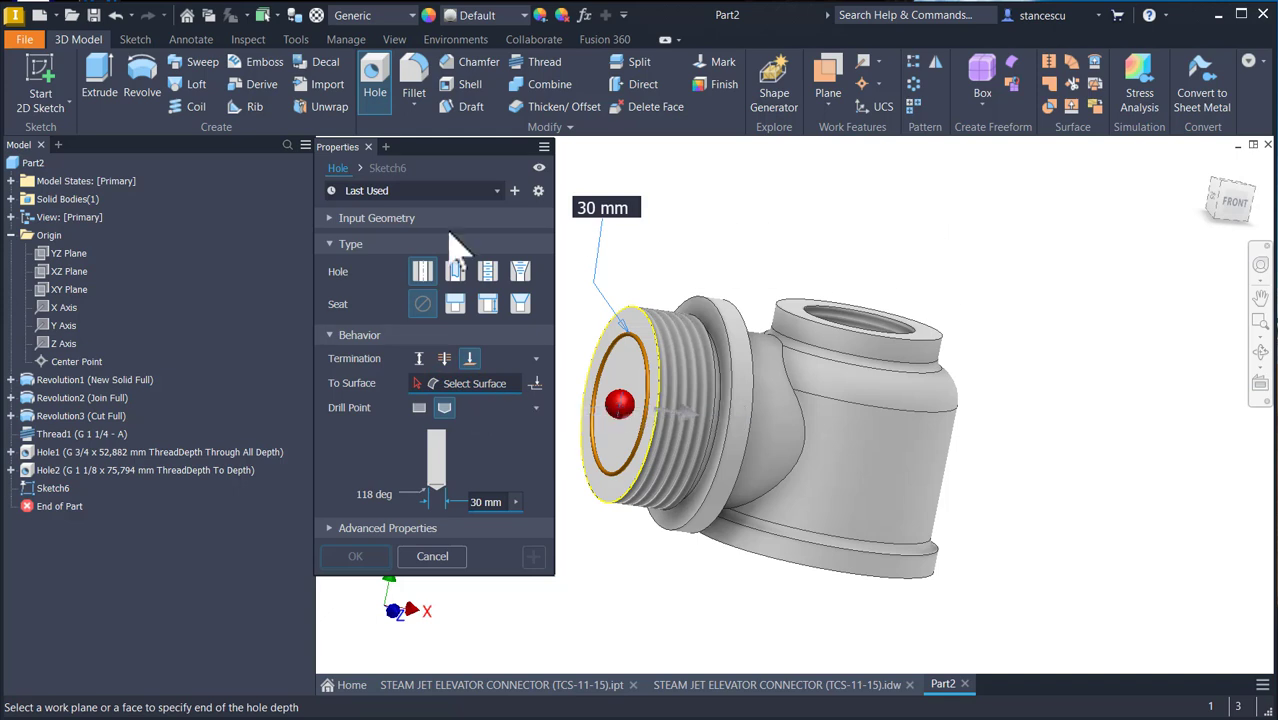
click(66, 254)
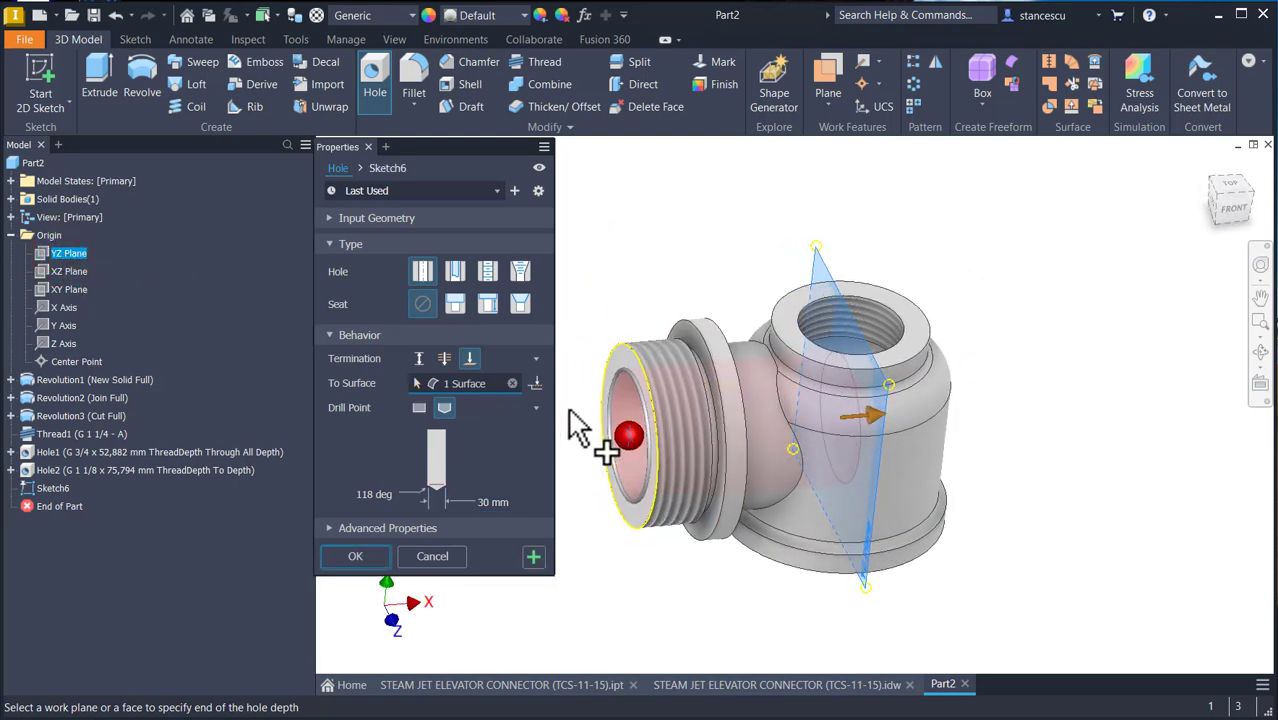
click(354, 557)
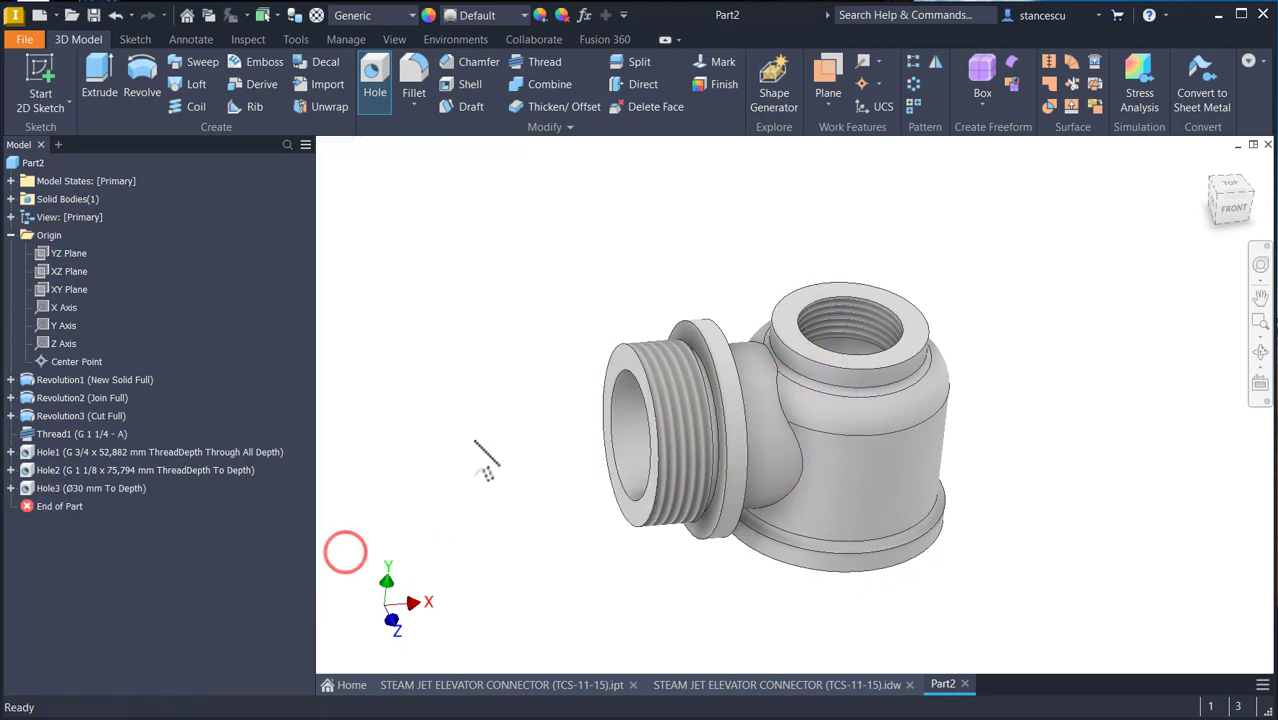
Set the isometric view showing the top, left and front sides as the home view and return to it after orbiting
key(F6)
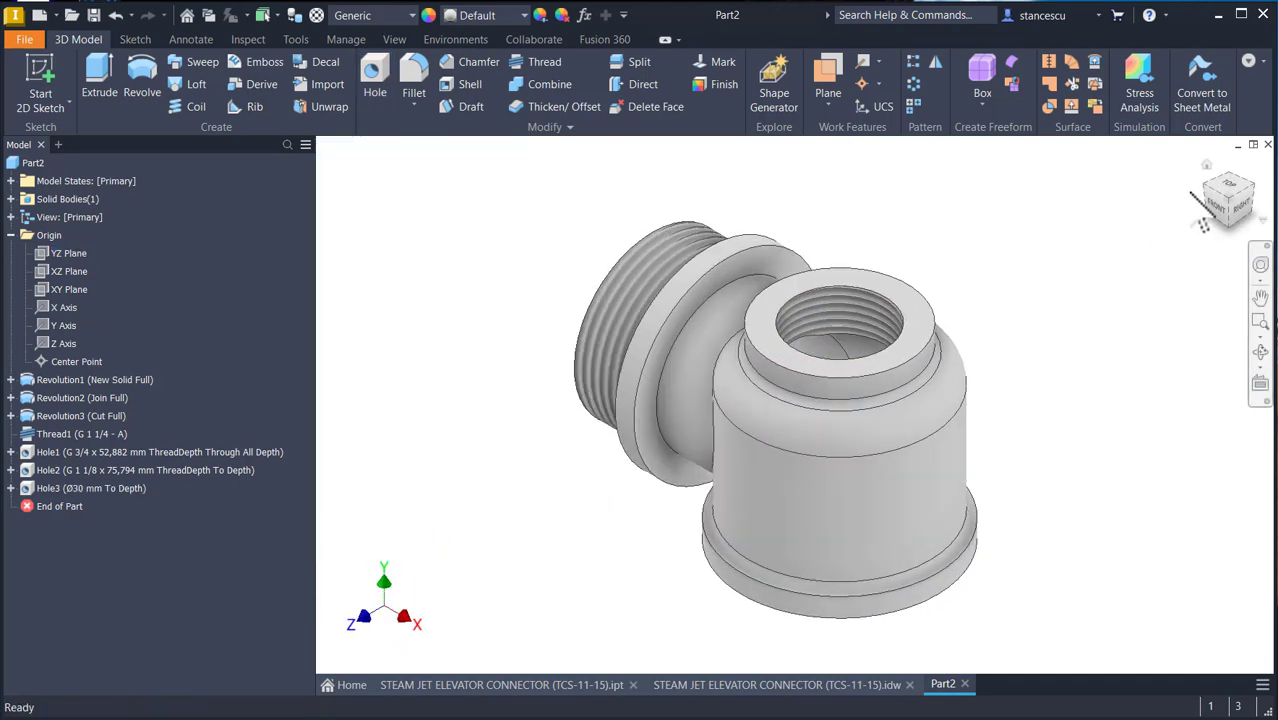
click(1208, 190)
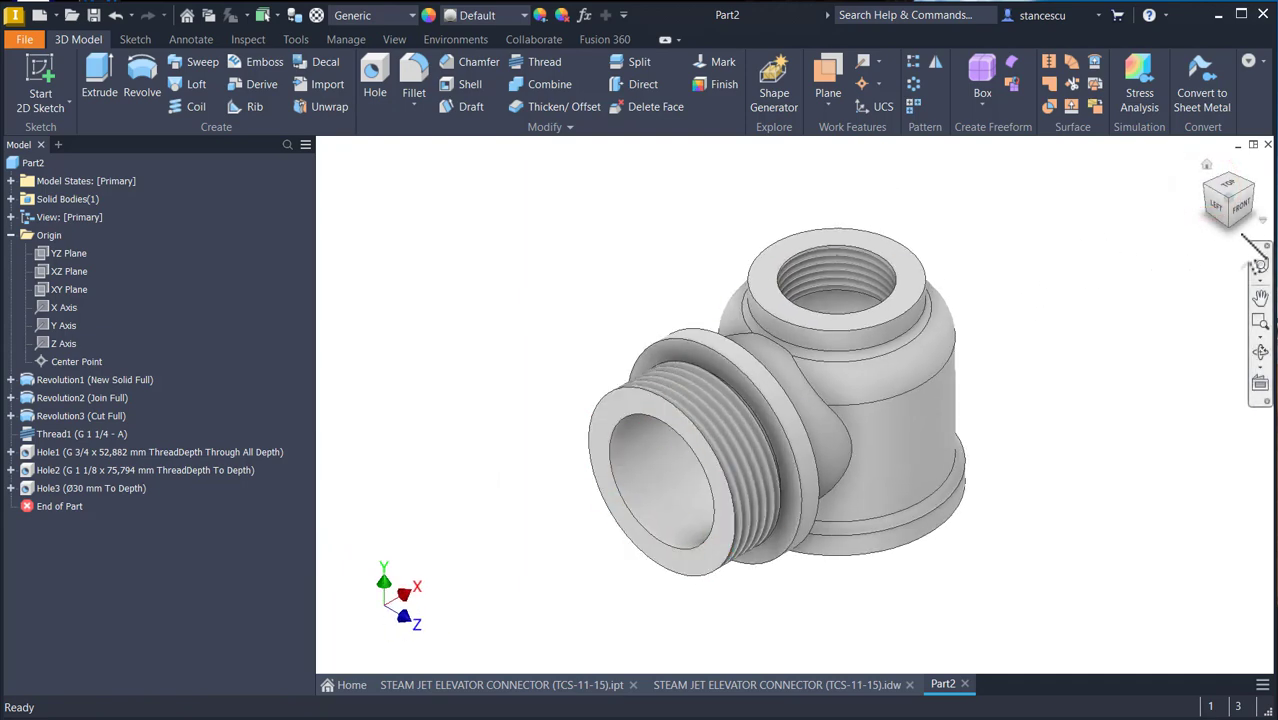
right_click(1236, 190)
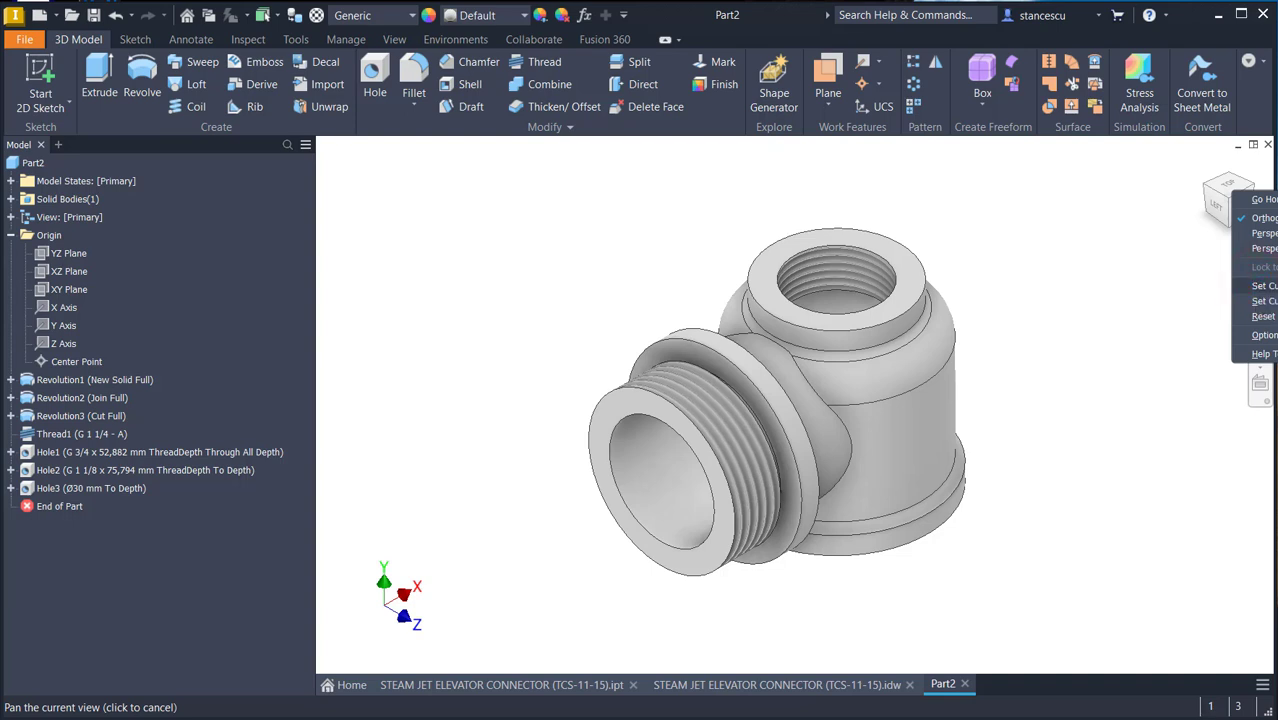
click(1266, 286)
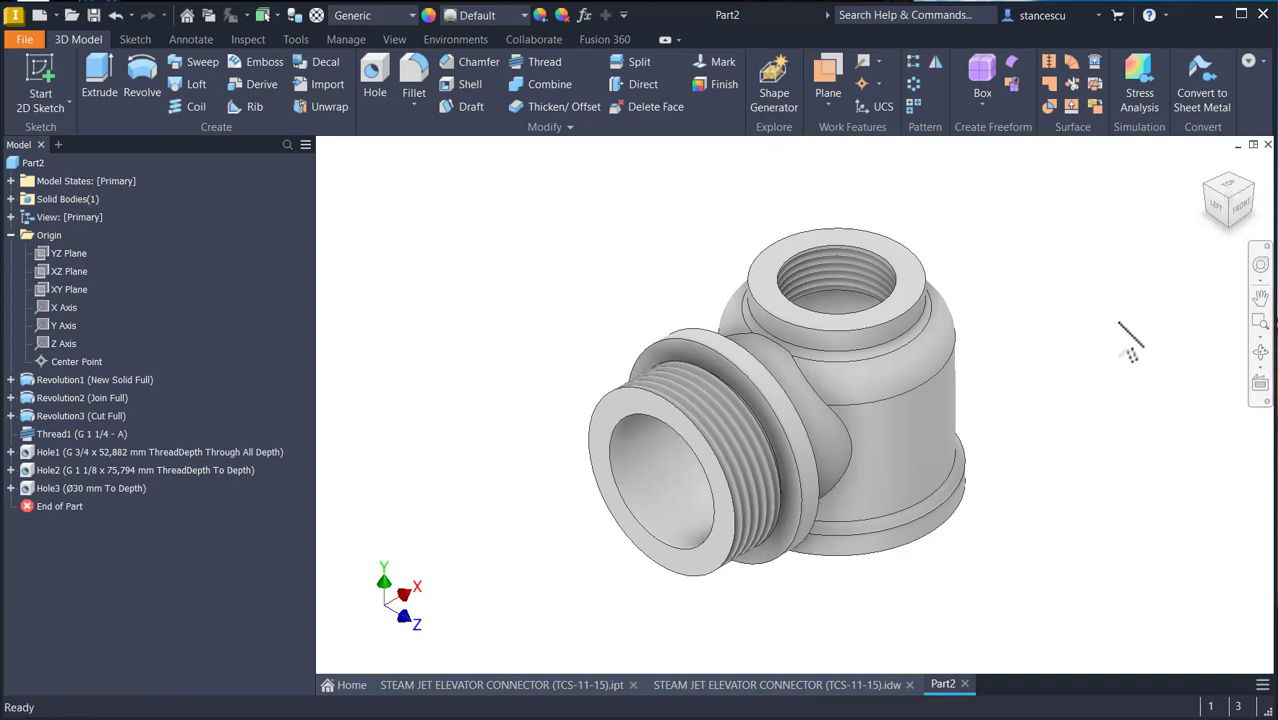
shift+middle_drag(614, 221, 861, 211)
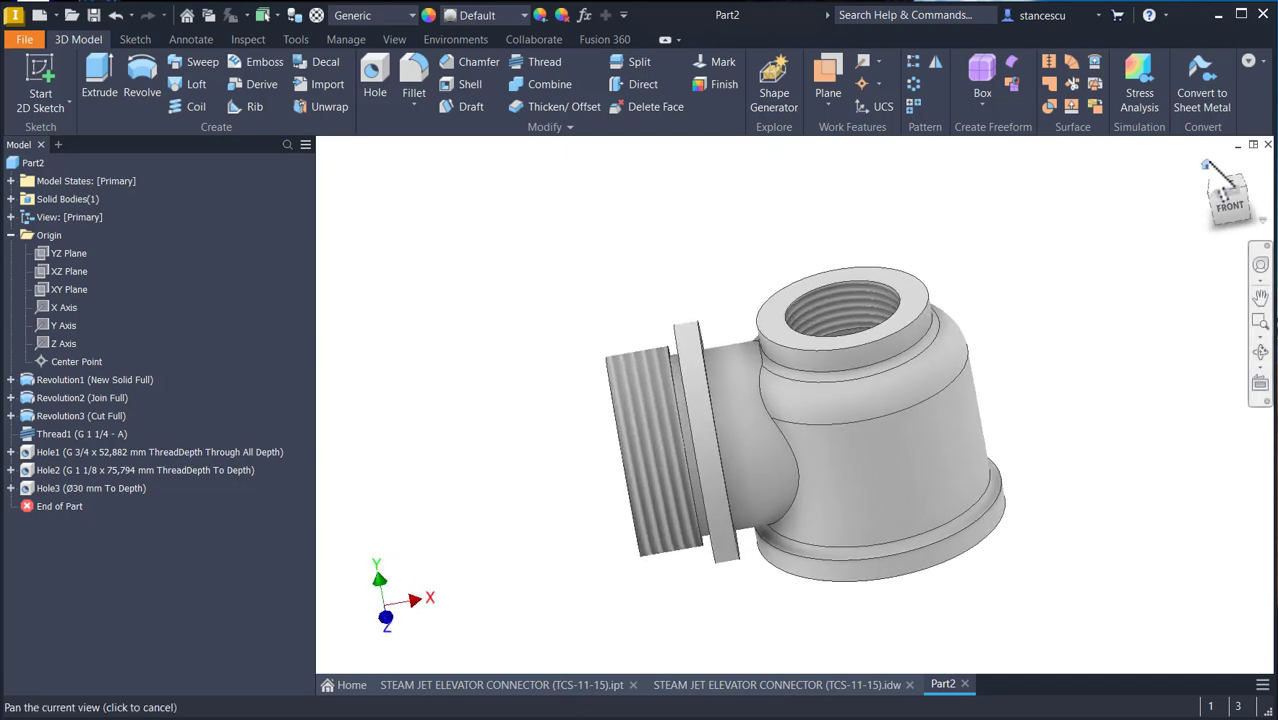
click(1207, 163)
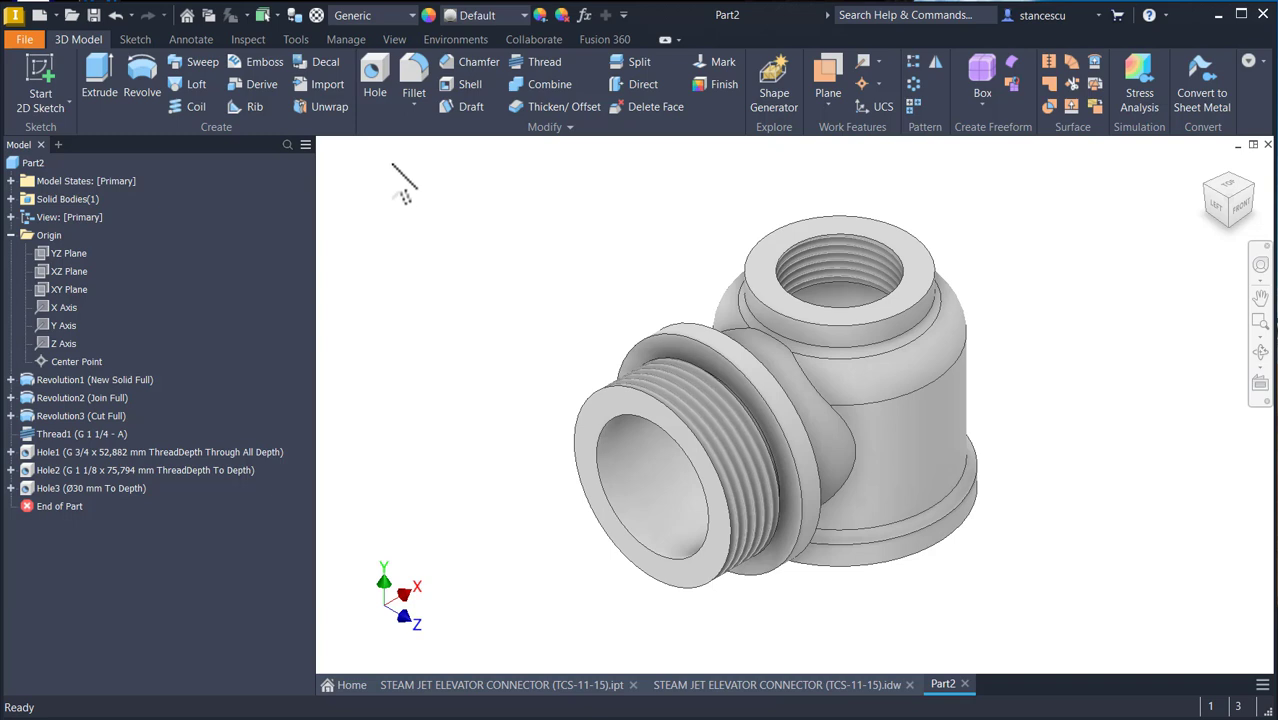
Chamfer the branch's outer end edge and the mouth edges of the top and bottom threaded bores by 1 mm
click(479, 62)
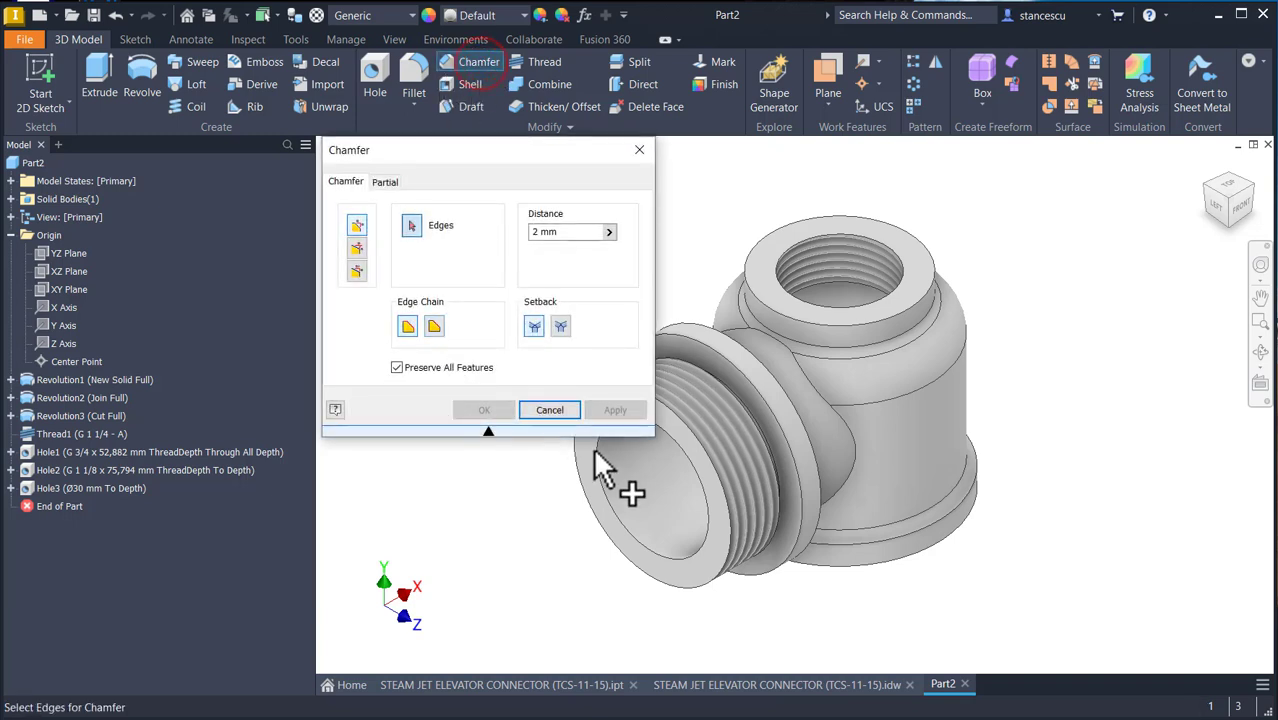
click(712, 465)
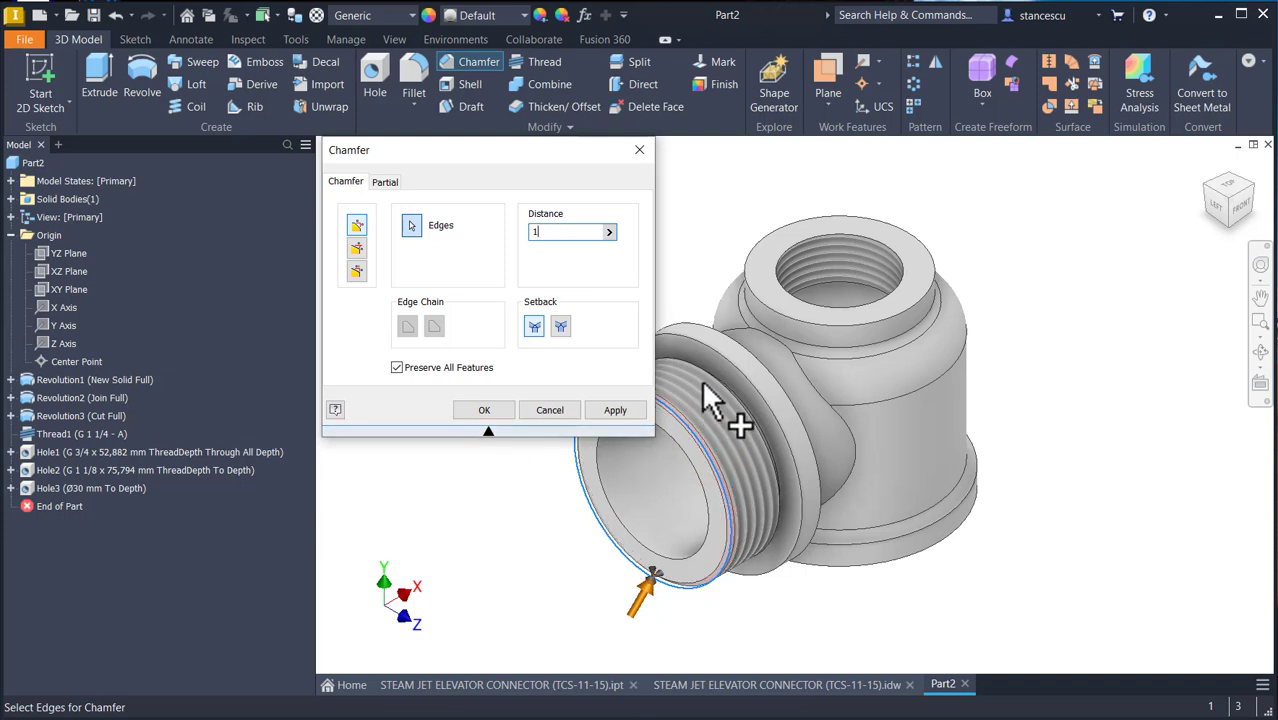
click(908, 266)
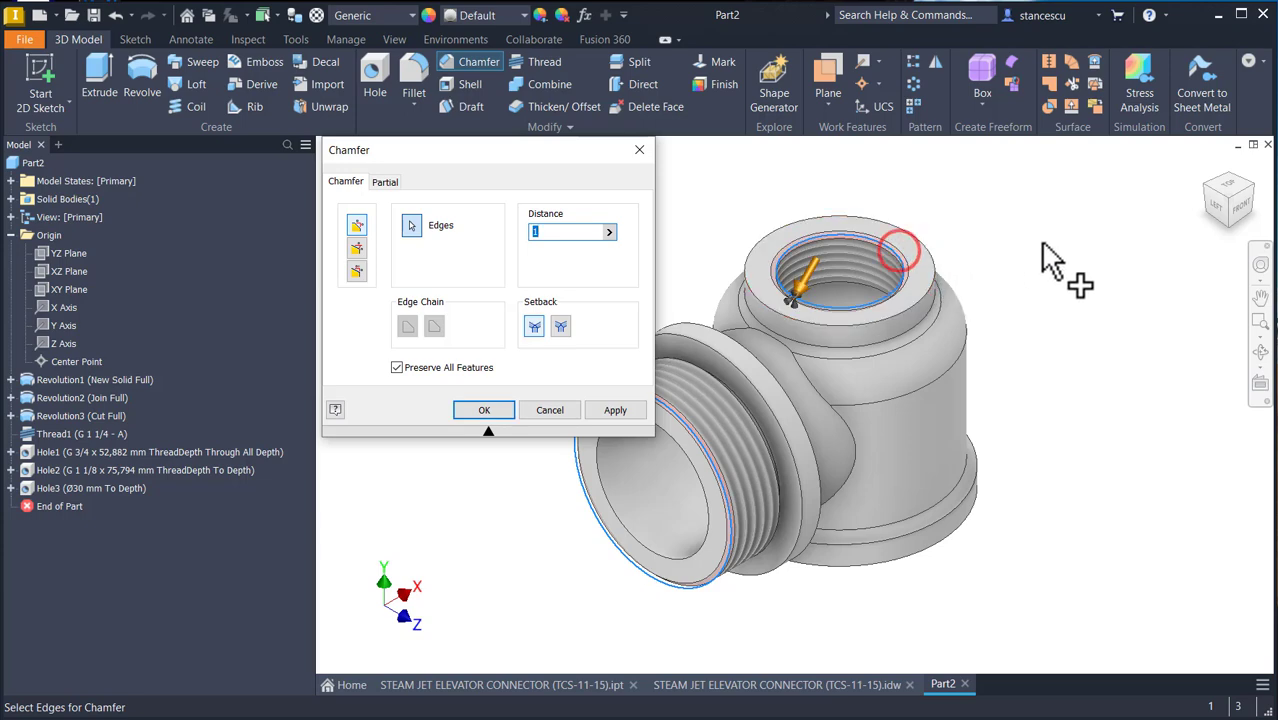
shift+middle_drag(1045, 262, 956, 563)
click(916, 520)
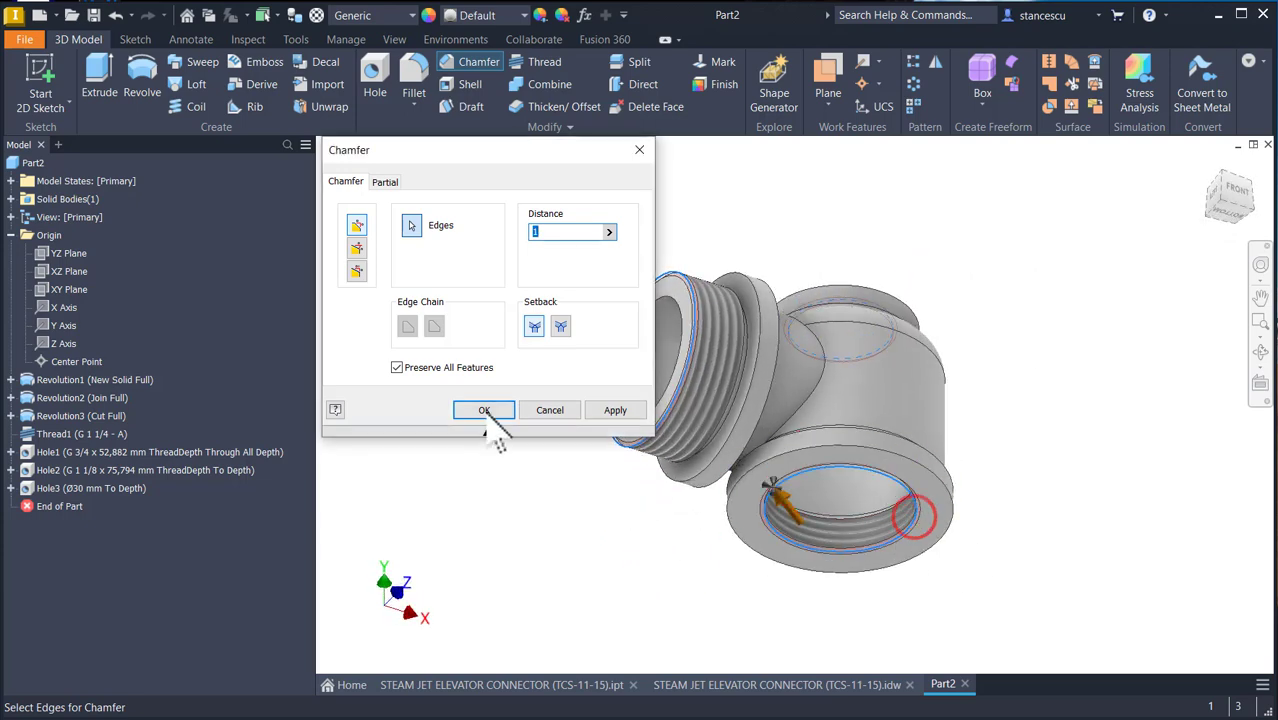
click(484, 410)
key(F6)
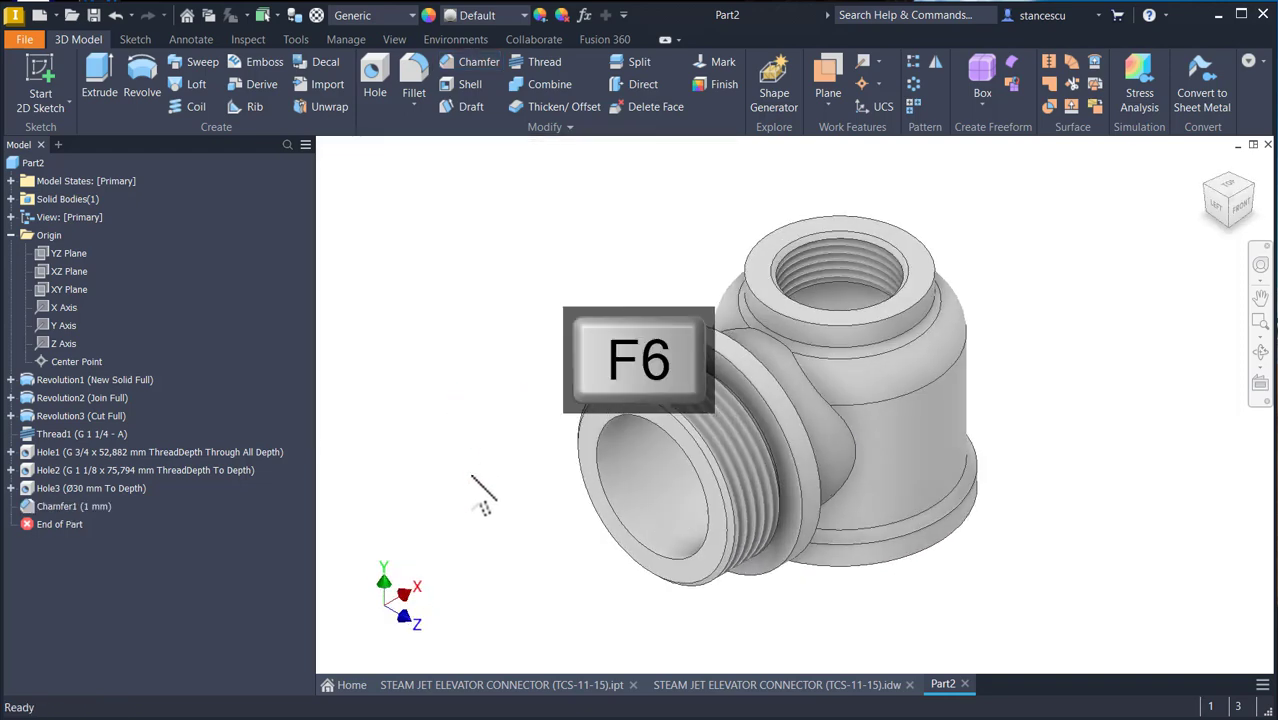
Check the part against the drawing and update its physical properties in iProperties
click(760, 688)
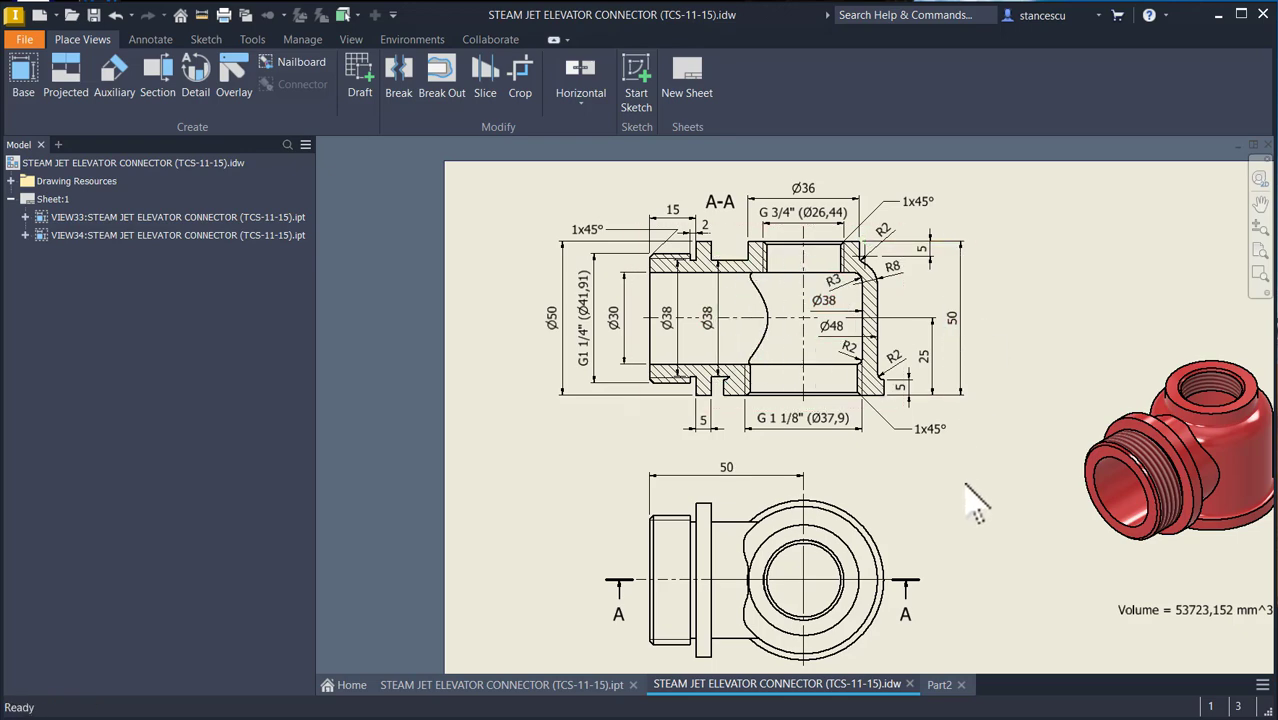
click(938, 685)
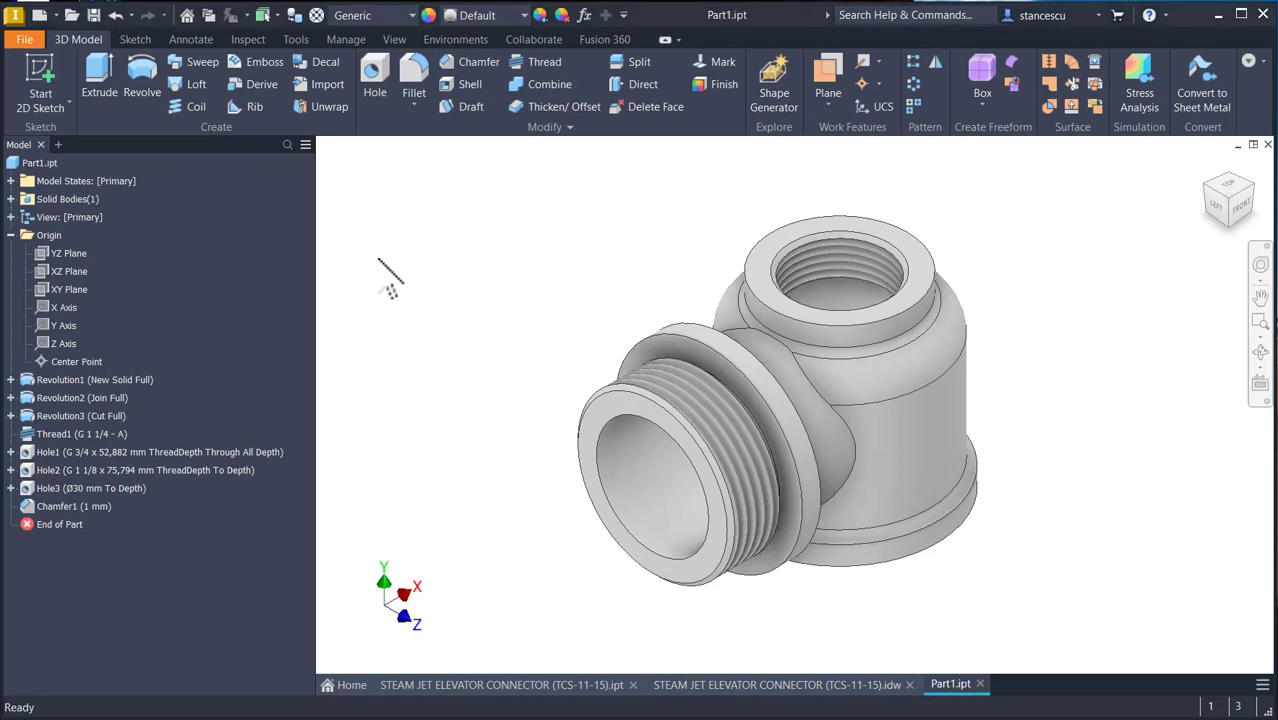
click(10, 235)
click(14, 162)
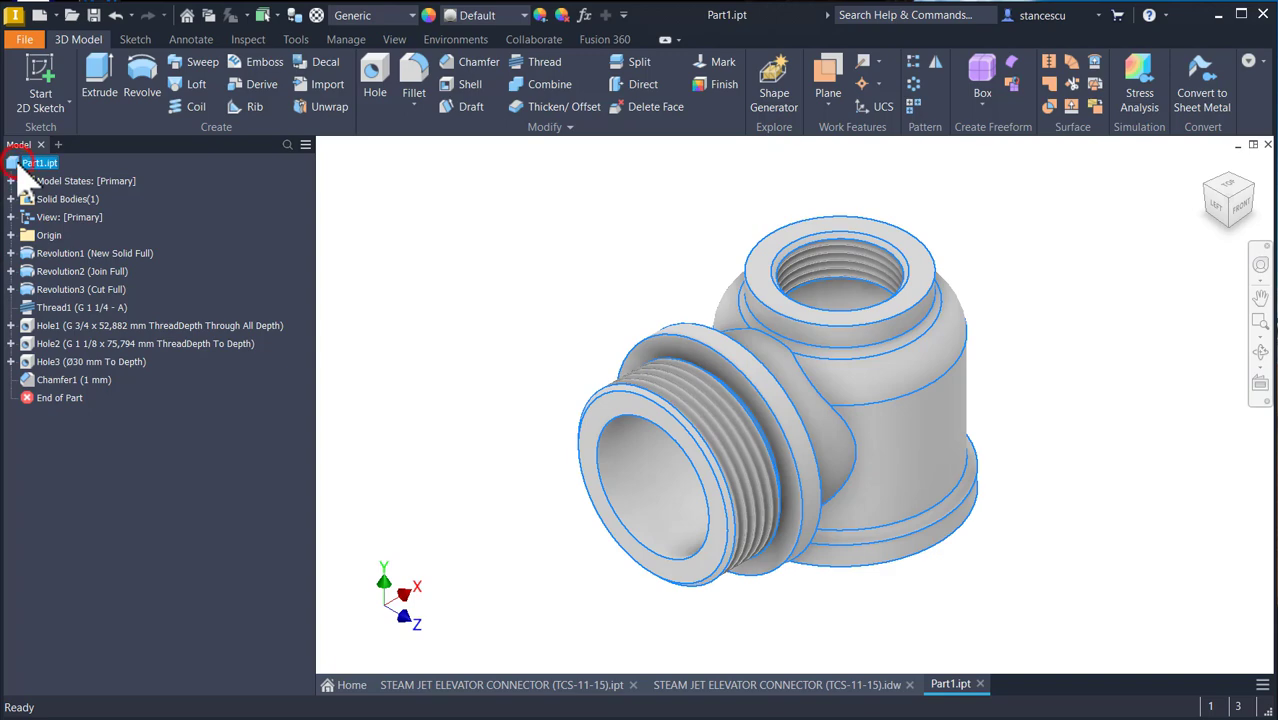
right_click(14, 162)
click(75, 381)
click(690, 115)
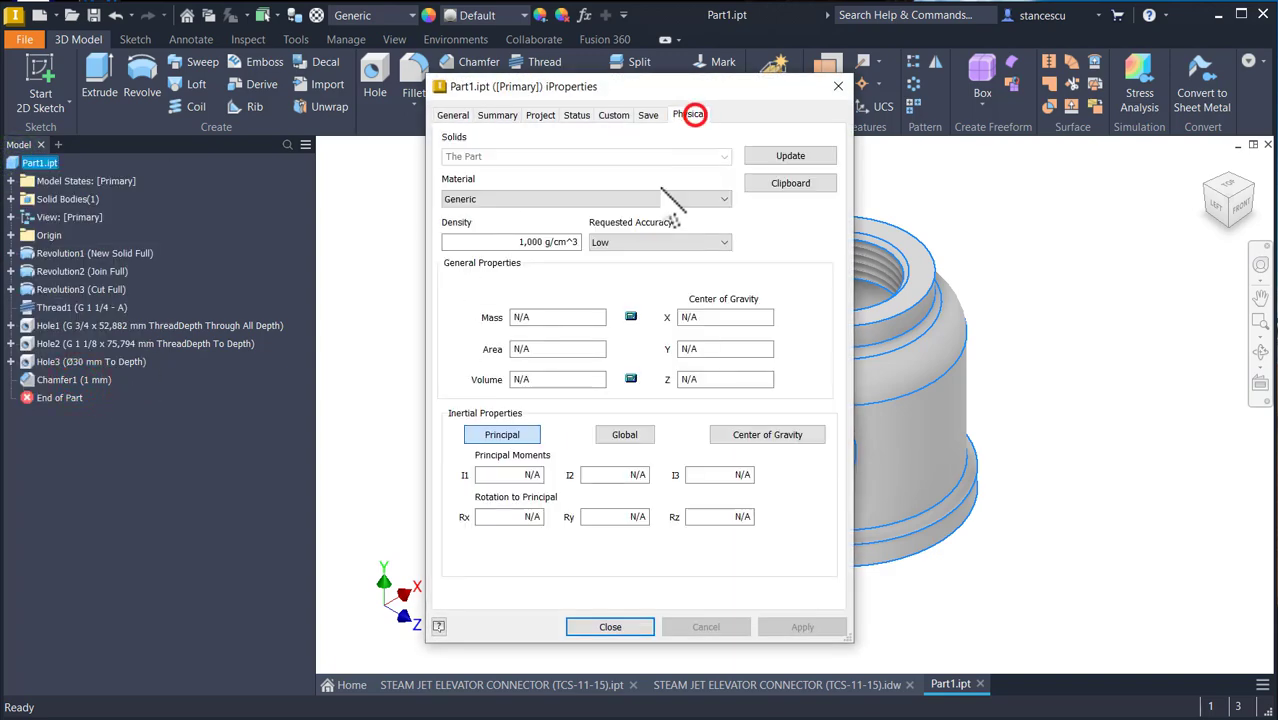
click(803, 156)
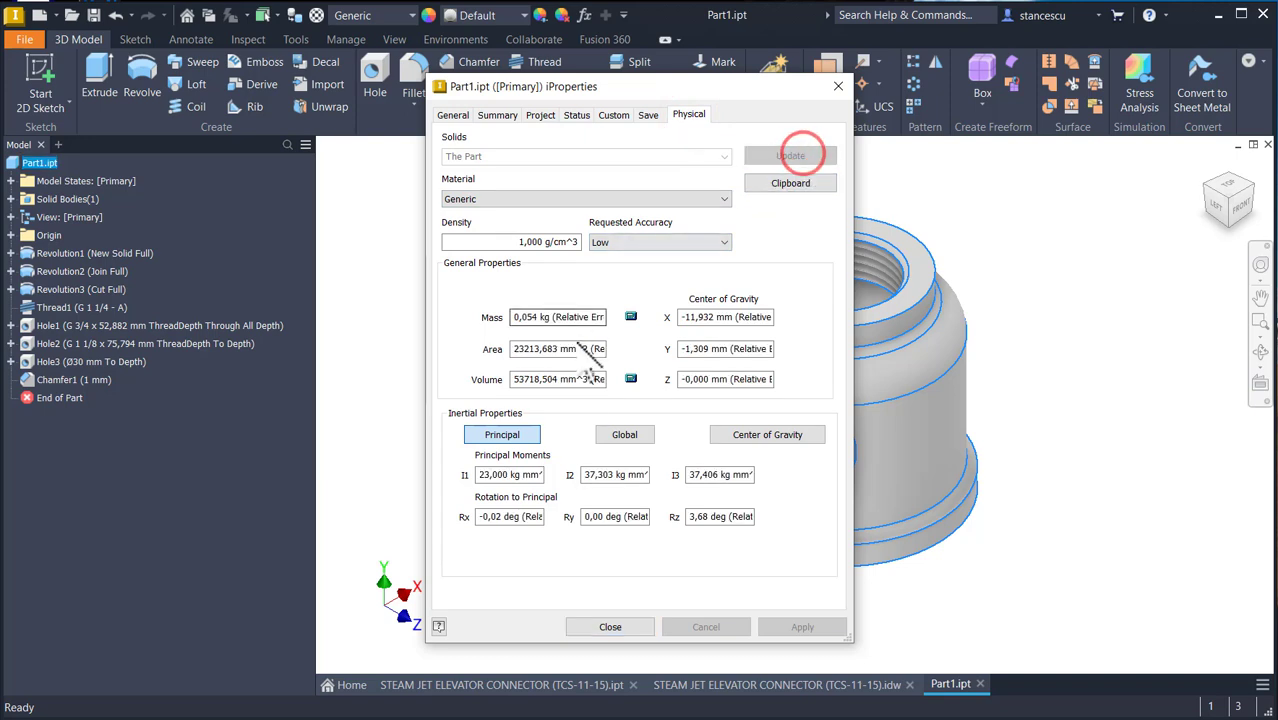
Copy the part's volume from the physical properties and close iProperties
drag(590, 380, 485, 378)
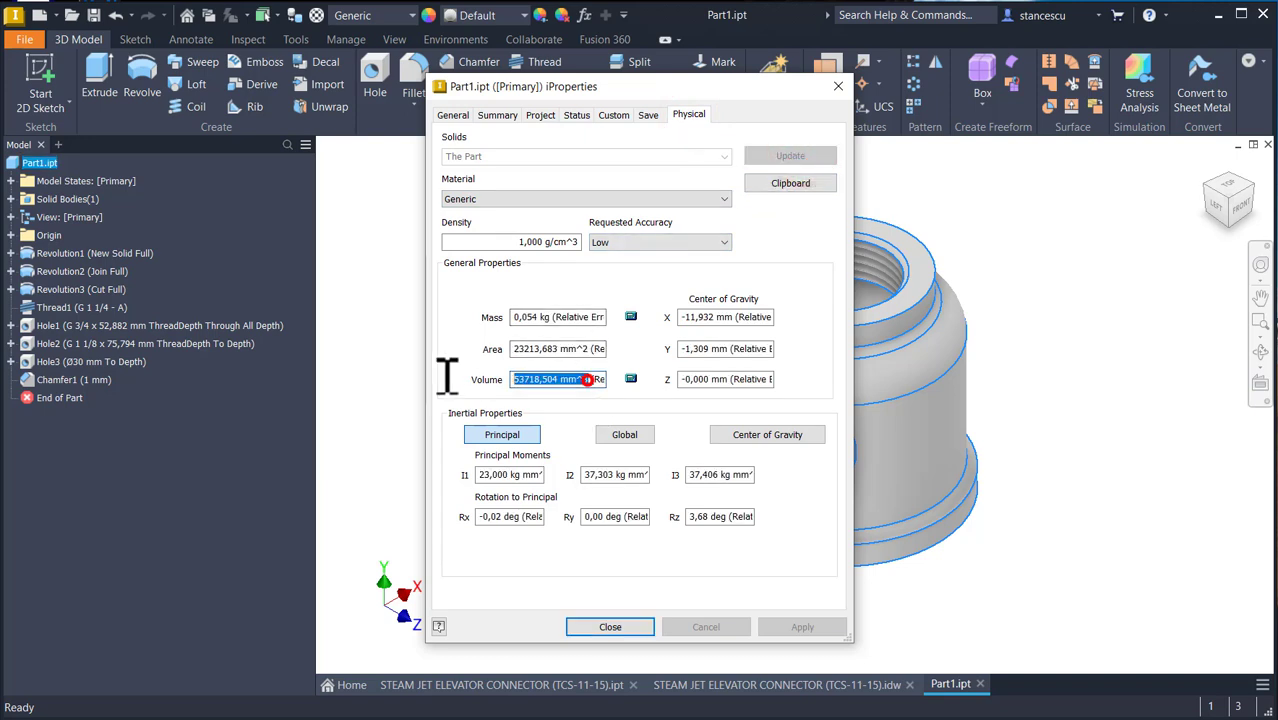
key(ctrl+c)
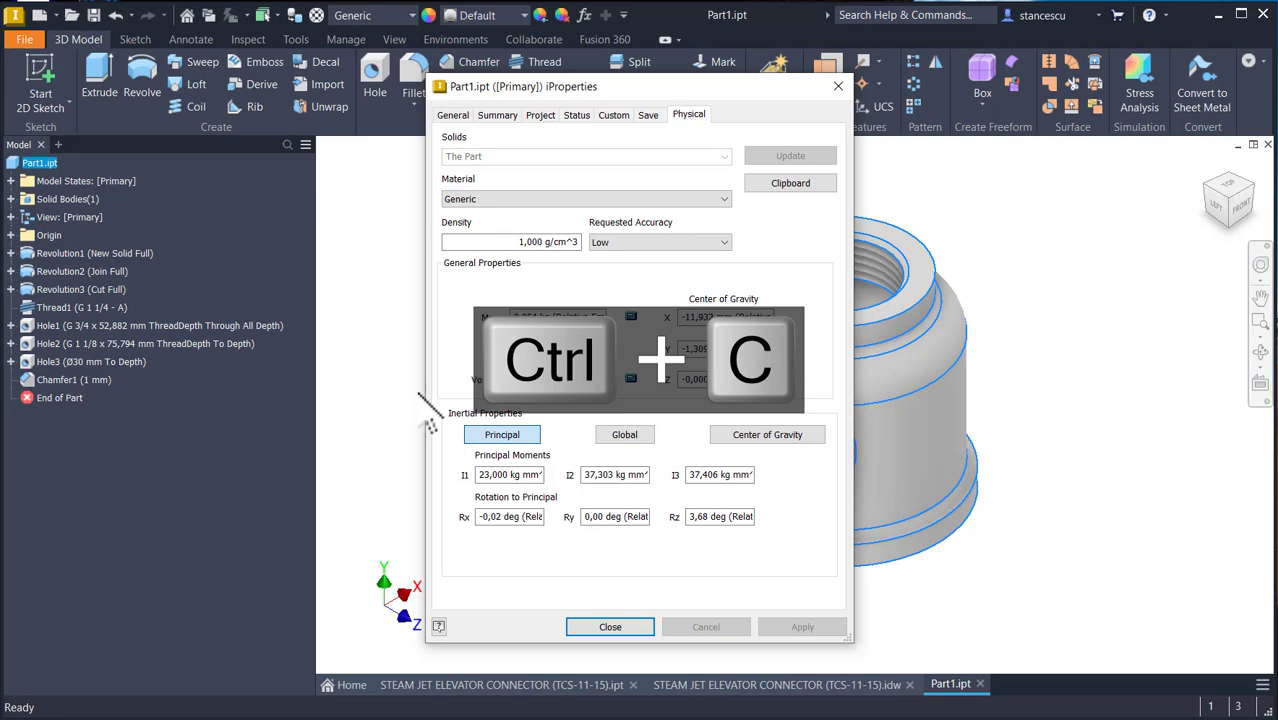
click(596, 623)
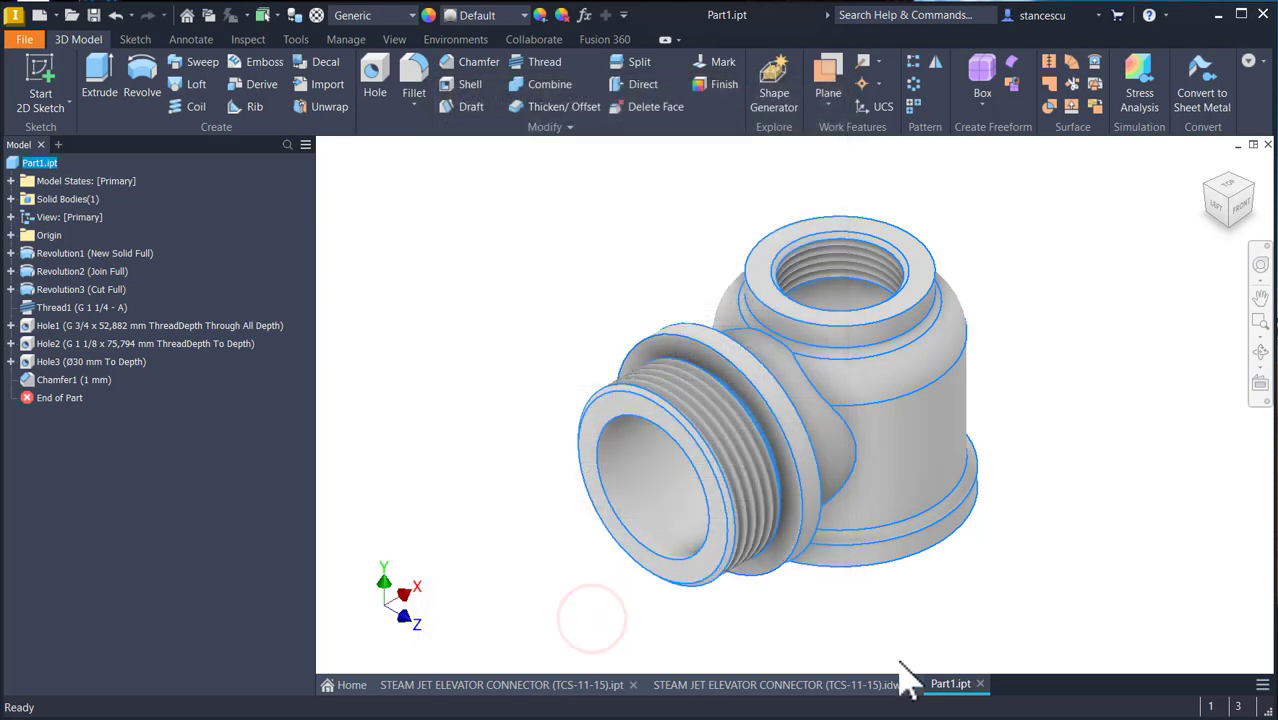
Replace the value in the drawing's volume note with the copied volume so it reads "Volume = 53718,504 mm^3"
click(828, 684)
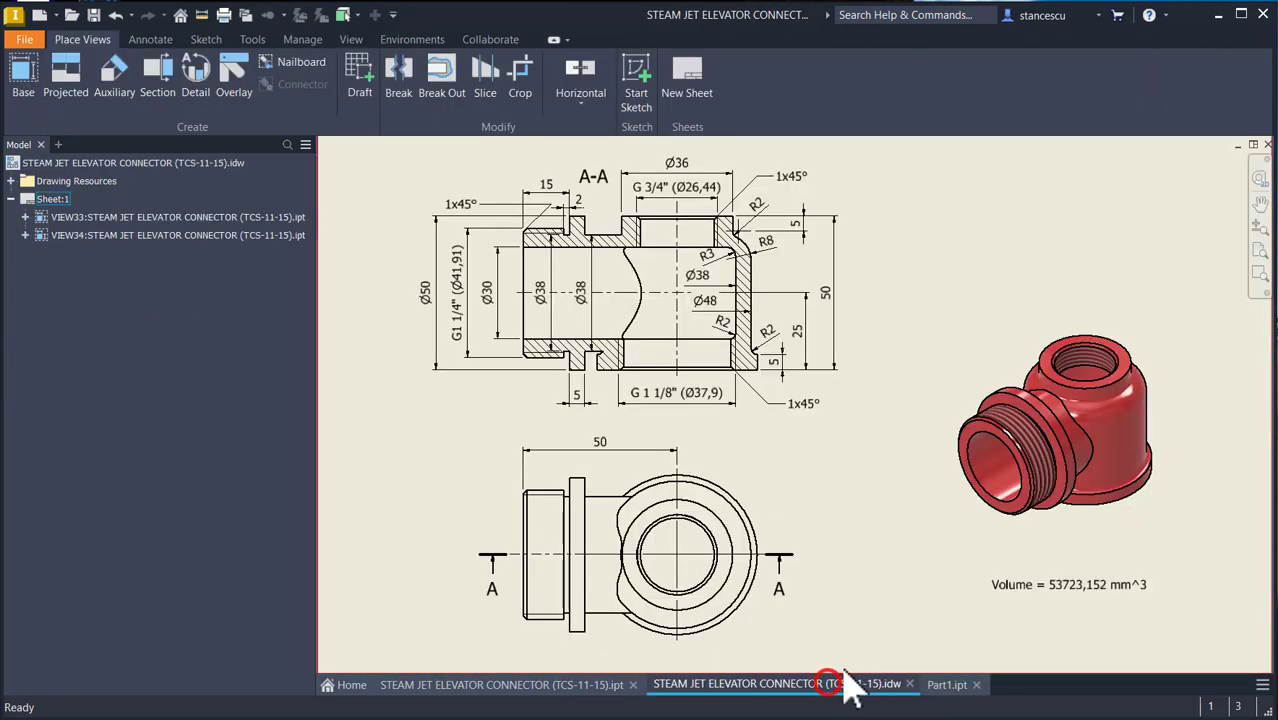
click(1046, 585)
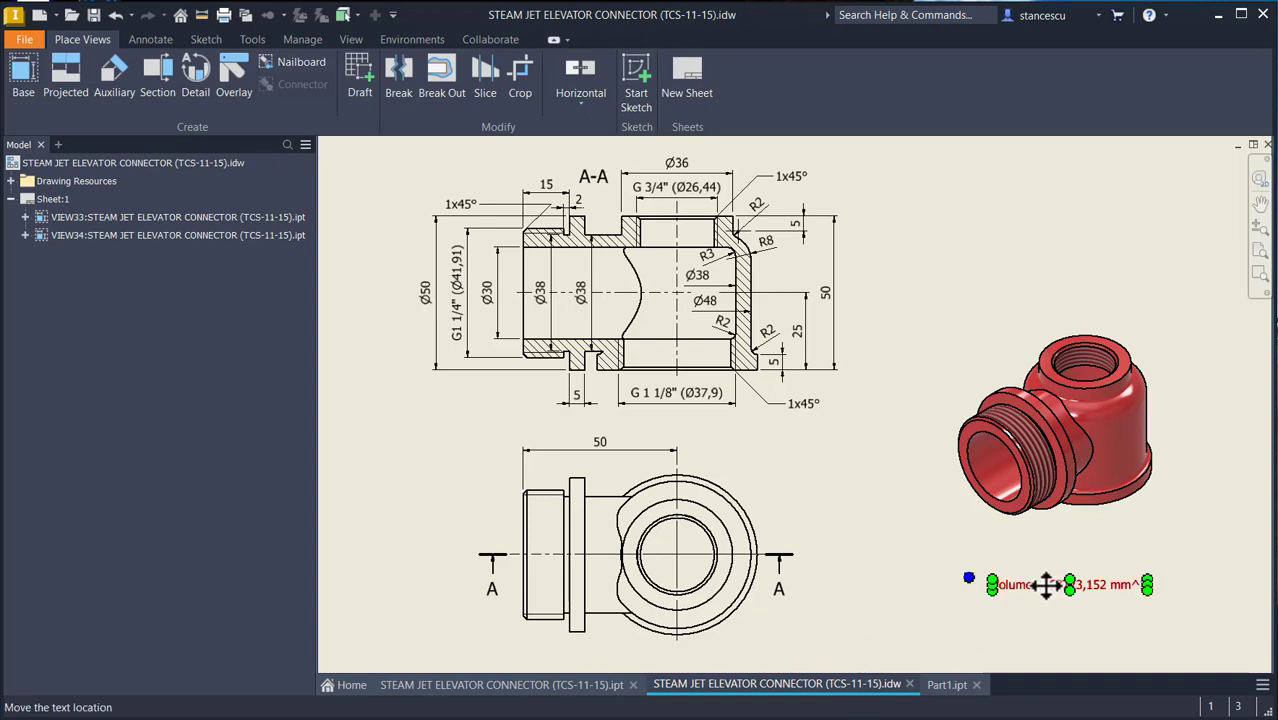
double_click(1046, 585)
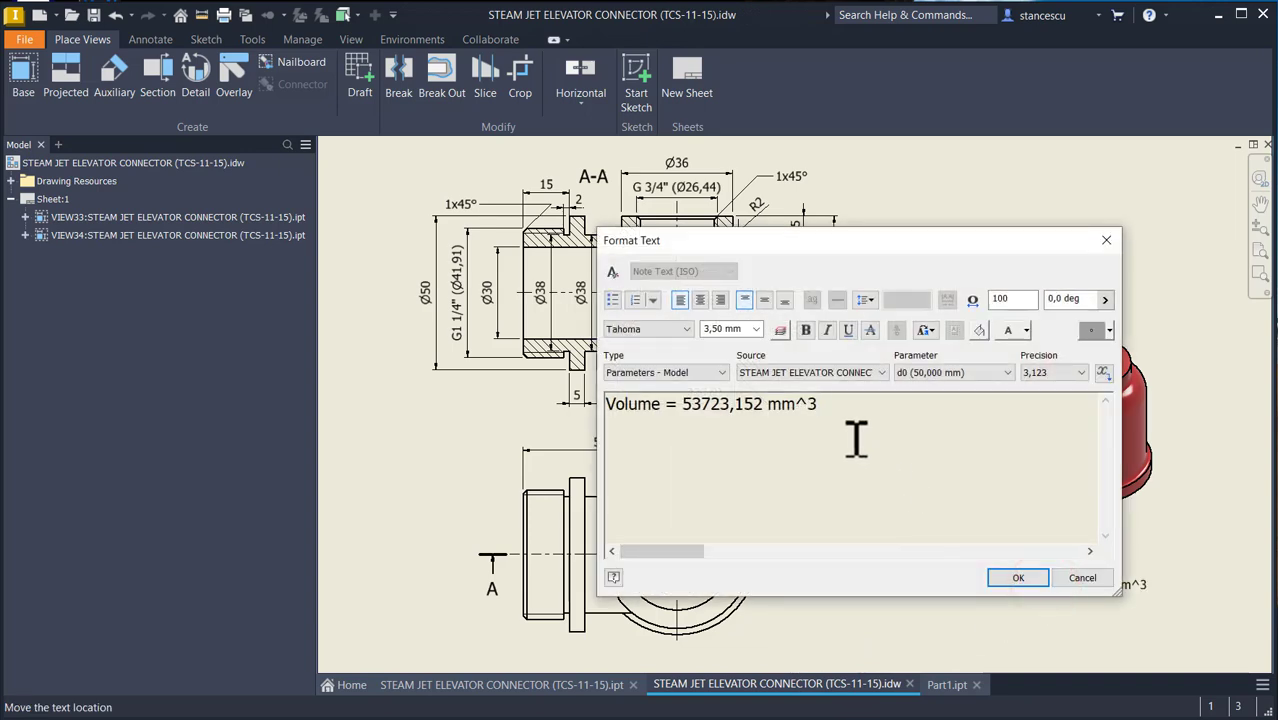
key(Return)
key(ctrl+v)
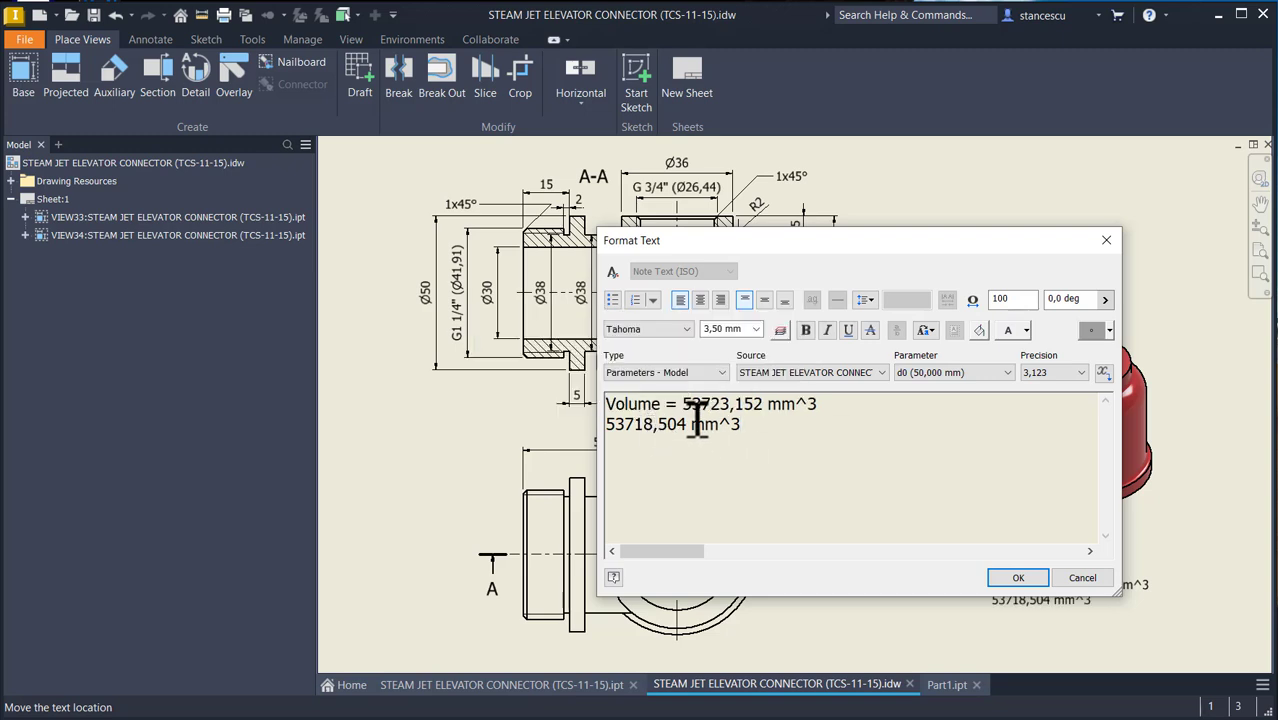
drag(683, 403, 845, 400)
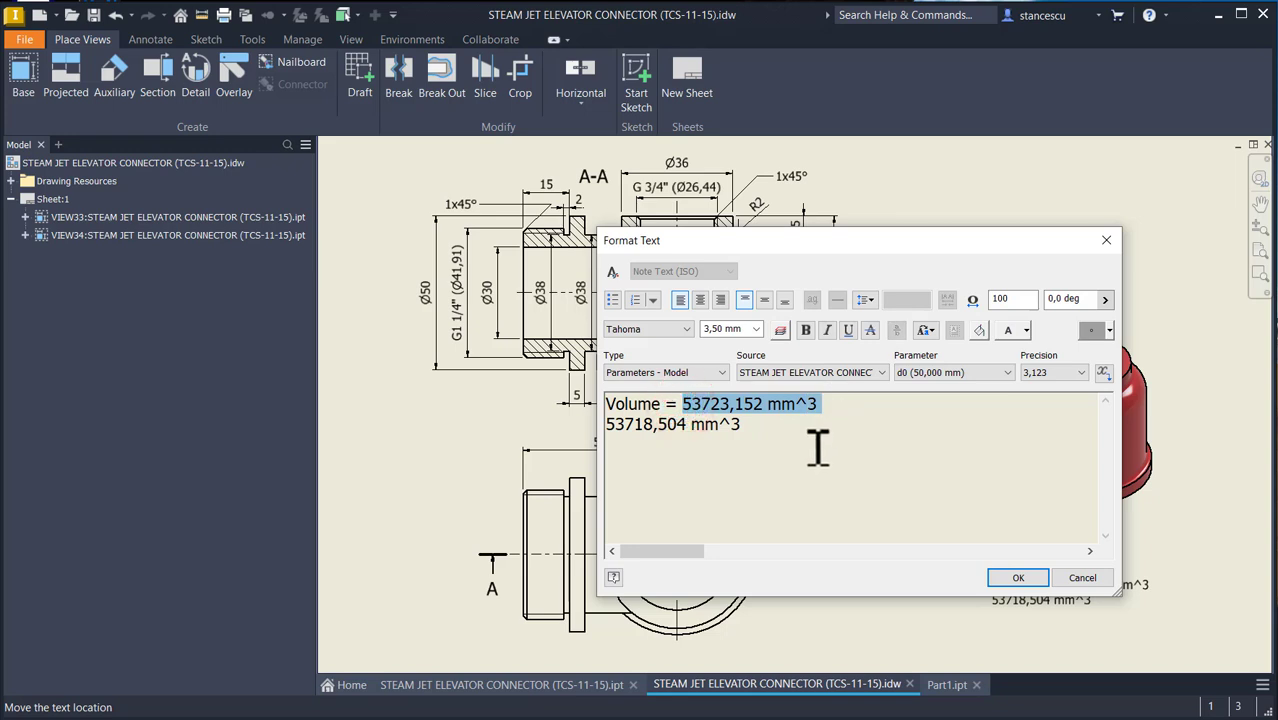
key(Delete)
key(Delete)
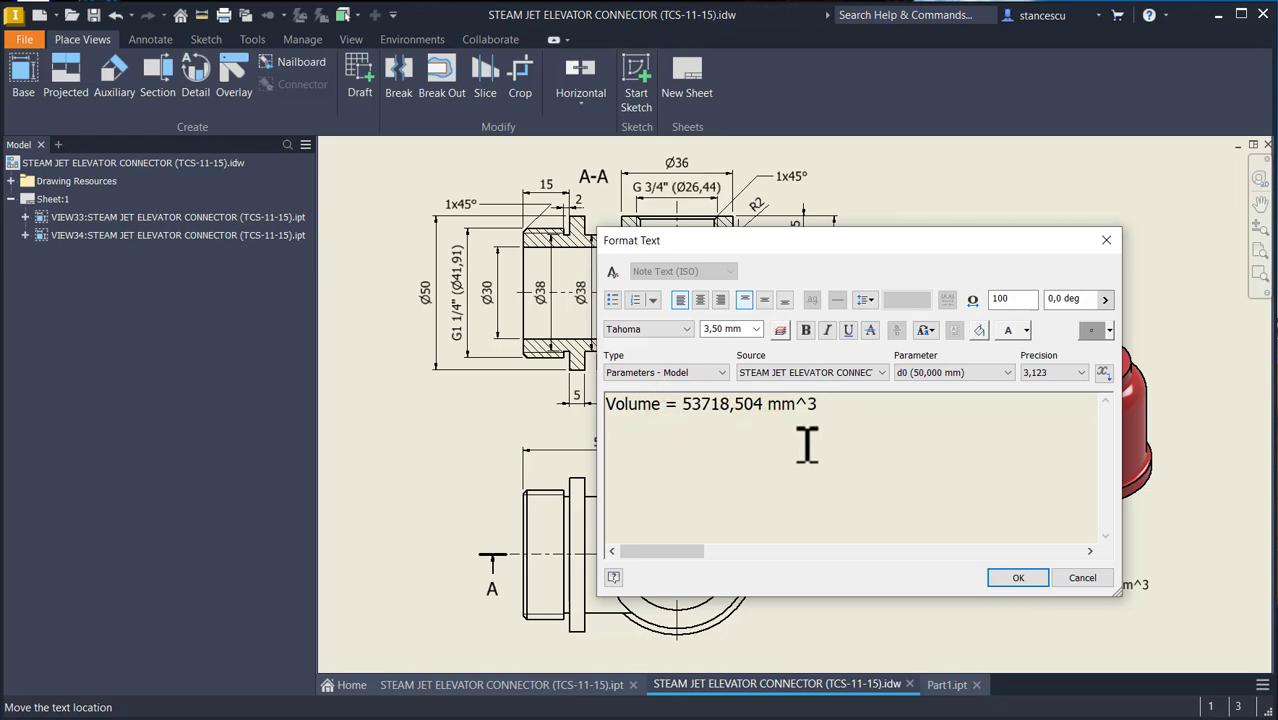
click(1016, 577)
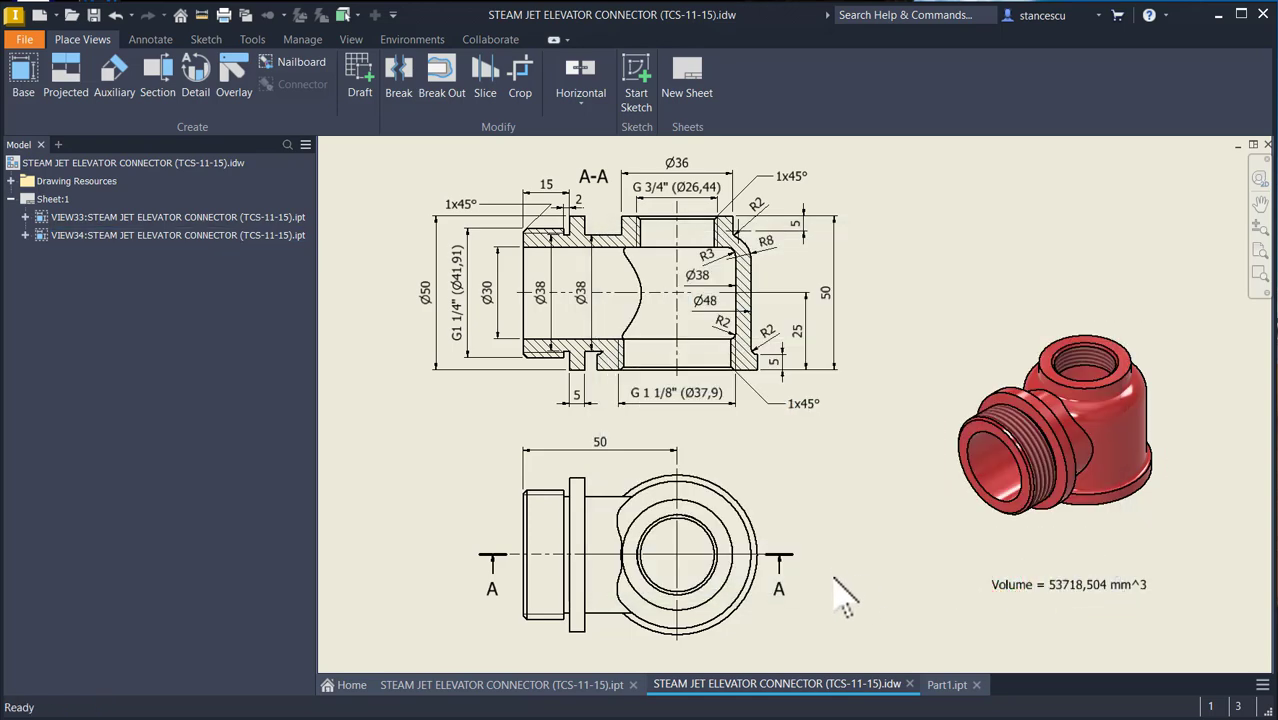
Return to Part1.ipt and assign the material "Steel, Cast" to the part
click(945, 684)
click(558, 292)
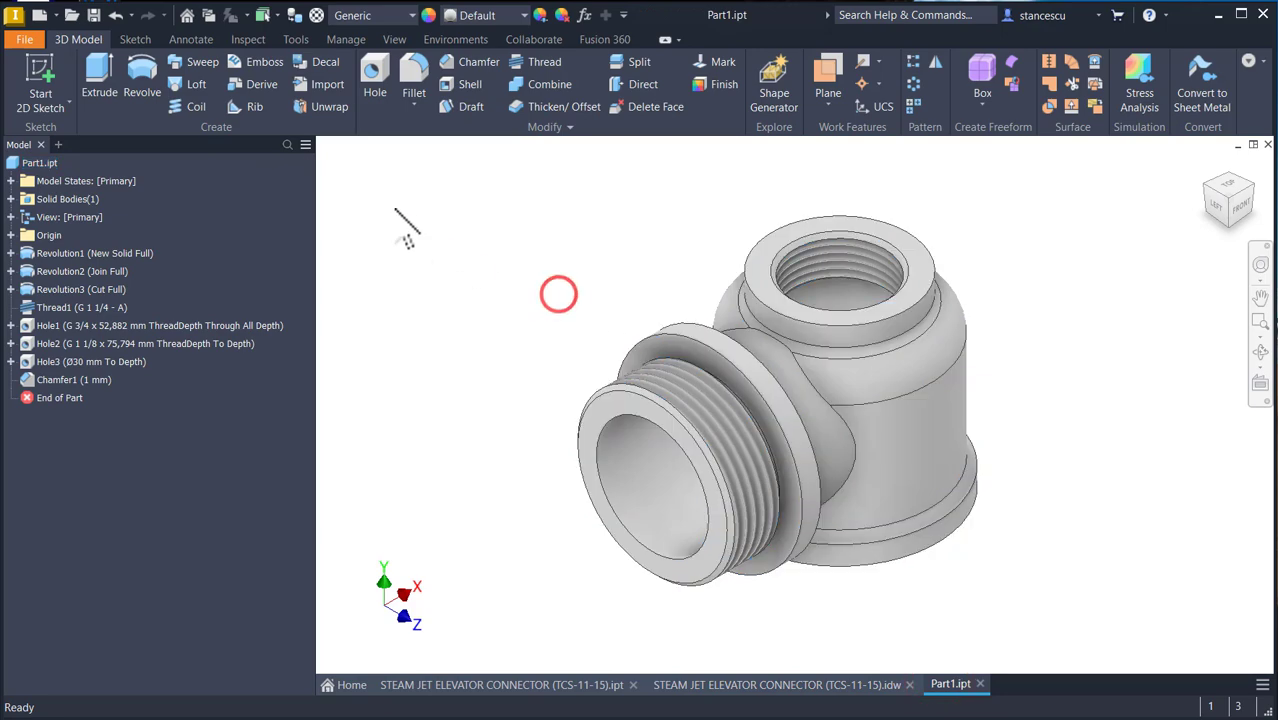
click(391, 17)
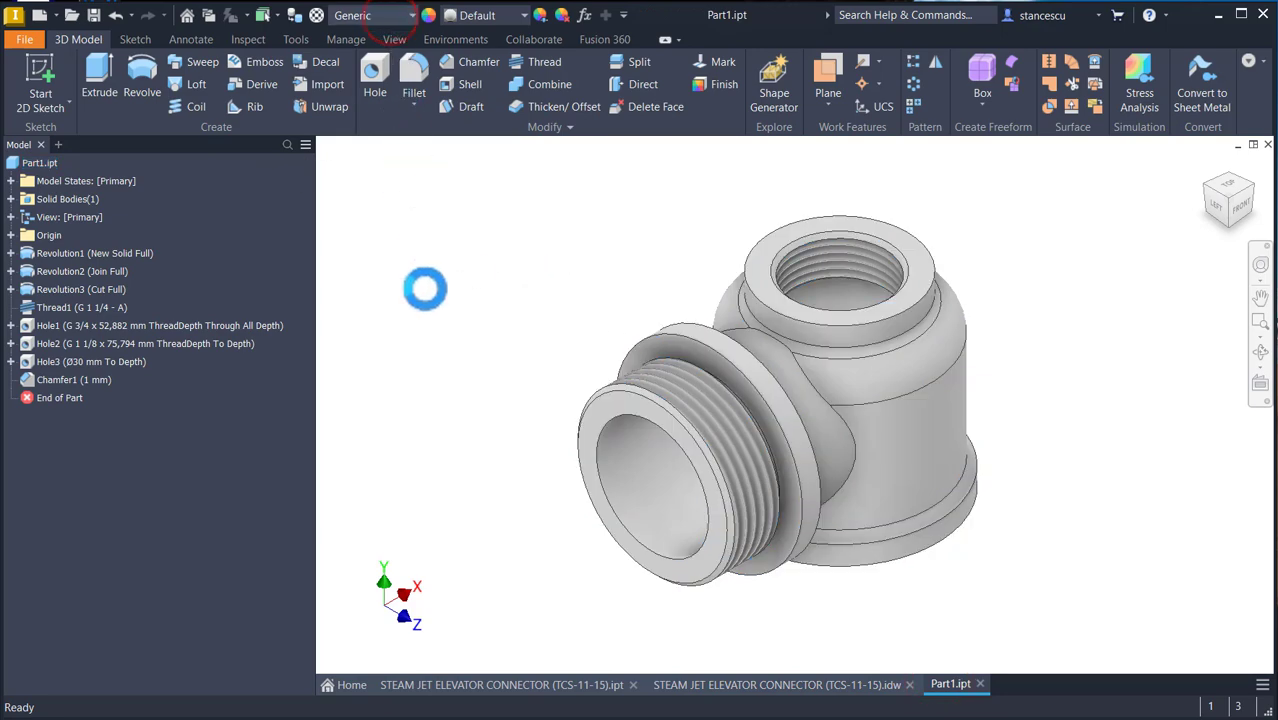
scroll(395, 482, down, 10)
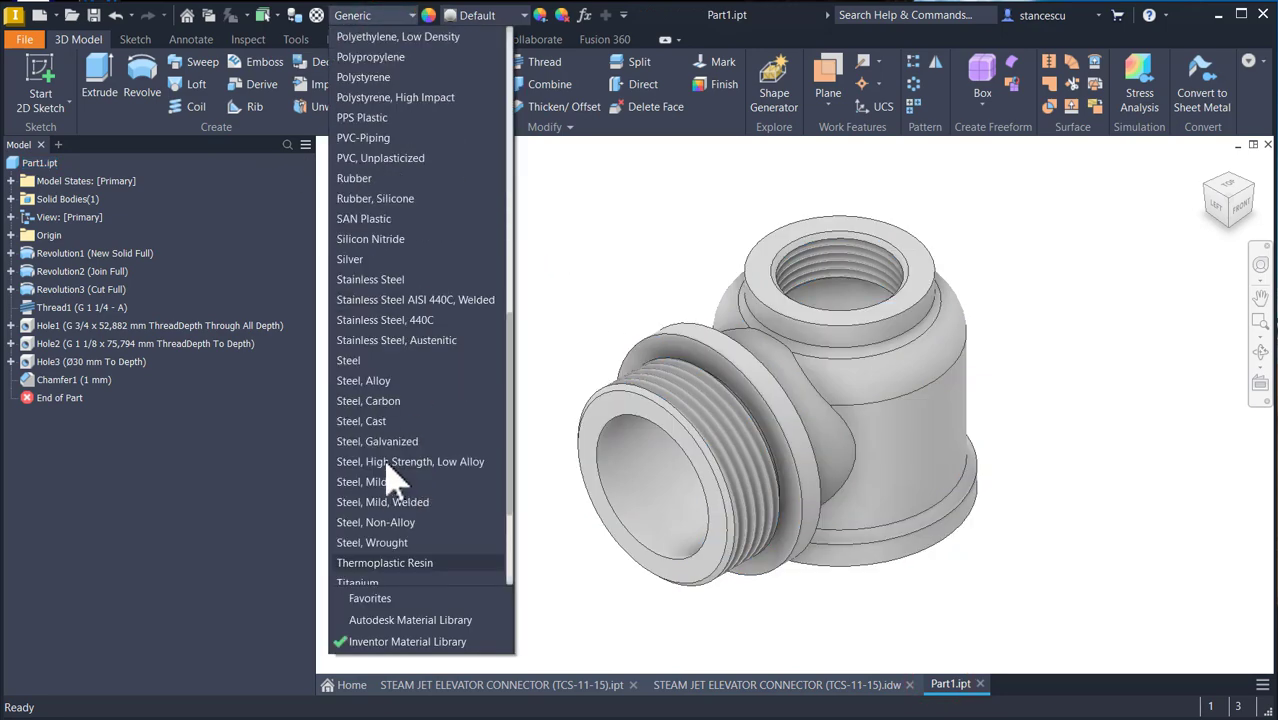
click(370, 421)
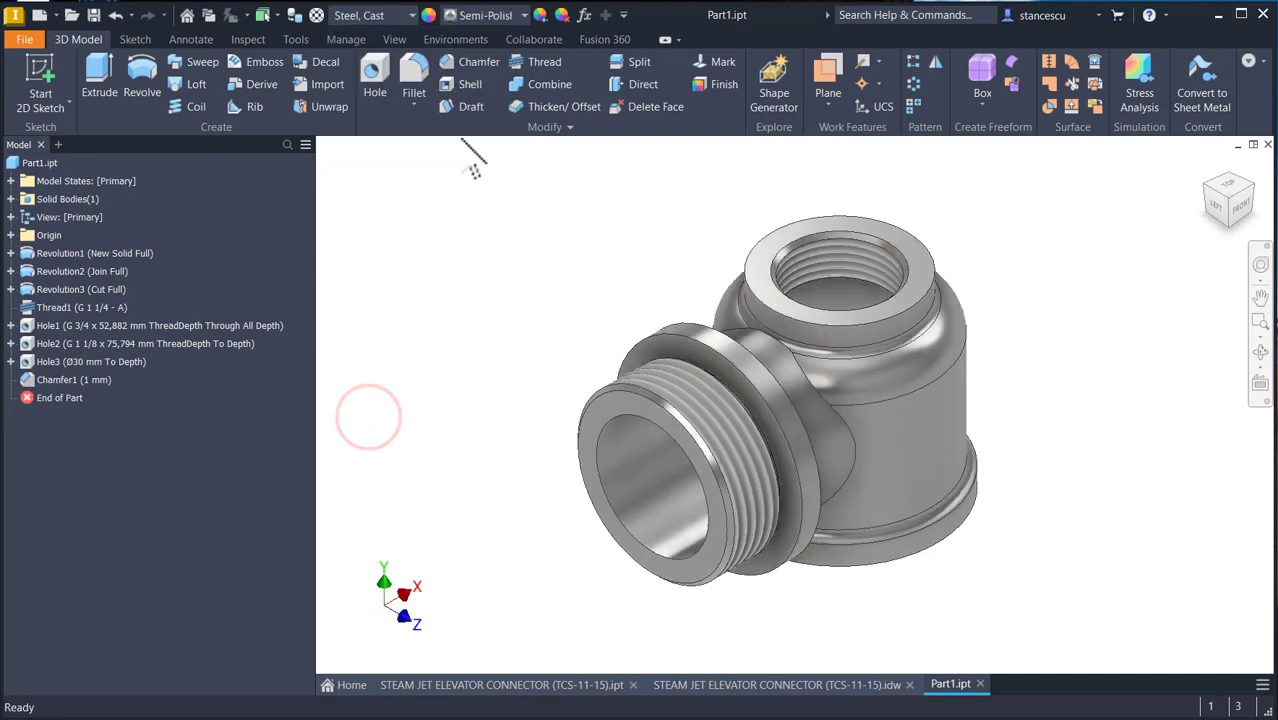
Set the part's appearance to Red from the Inventor Material Library
click(482, 15)
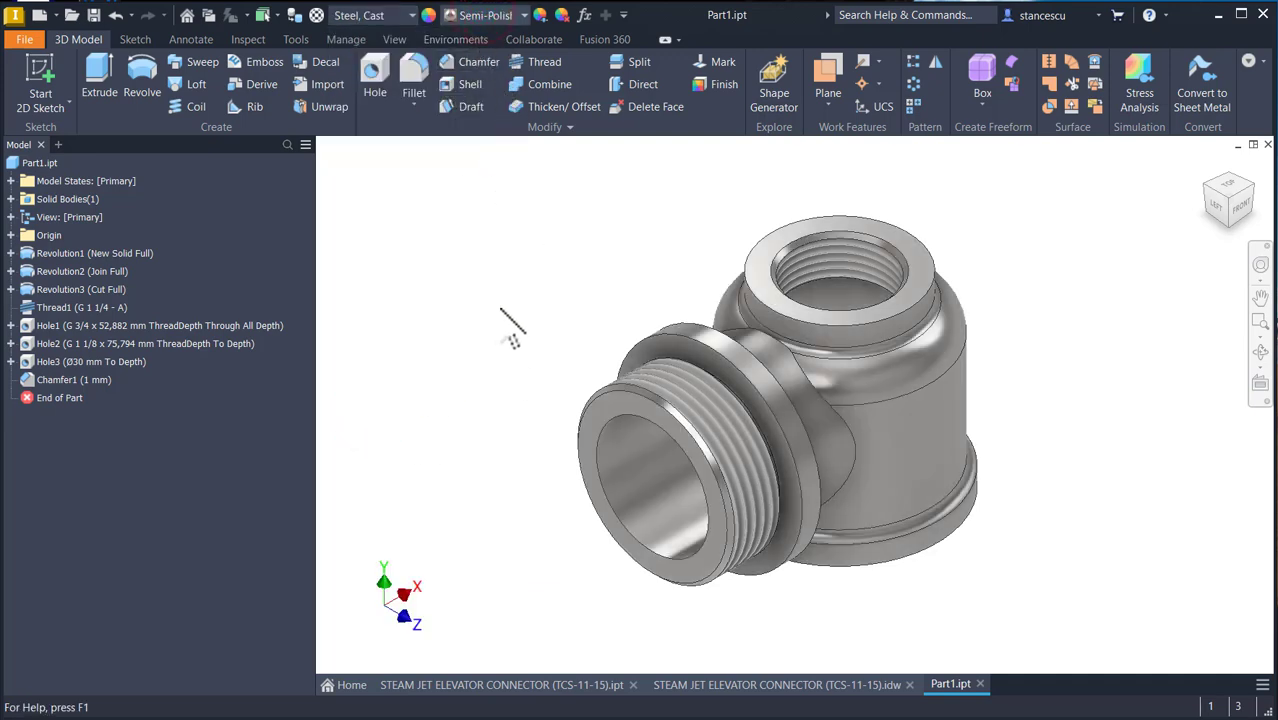
scroll(505, 312, down, 2)
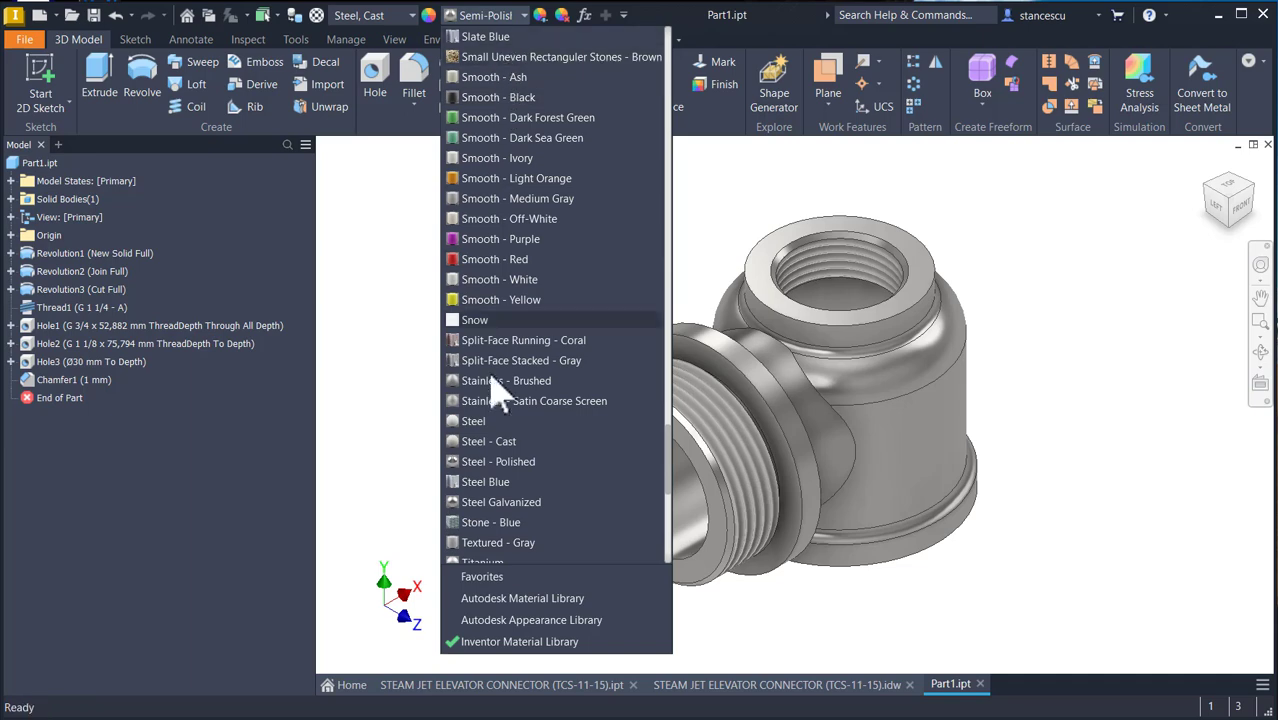
scroll(500, 440, up, 5)
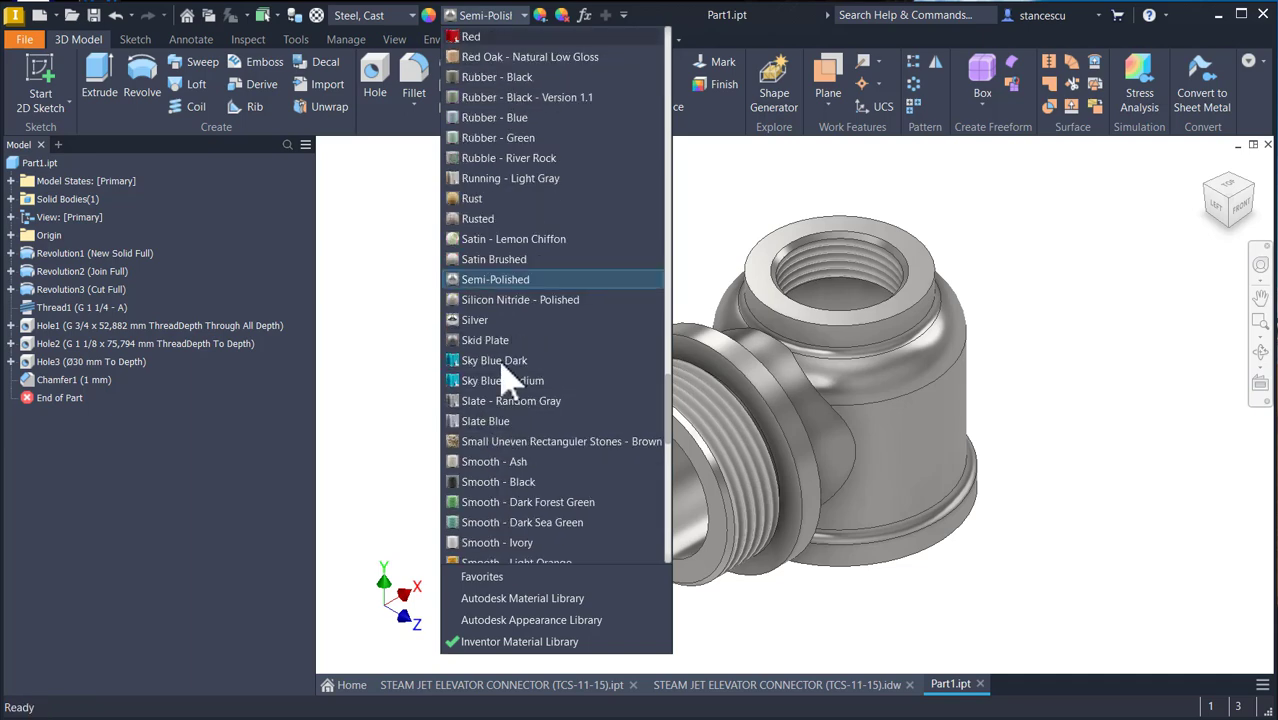
click(465, 38)
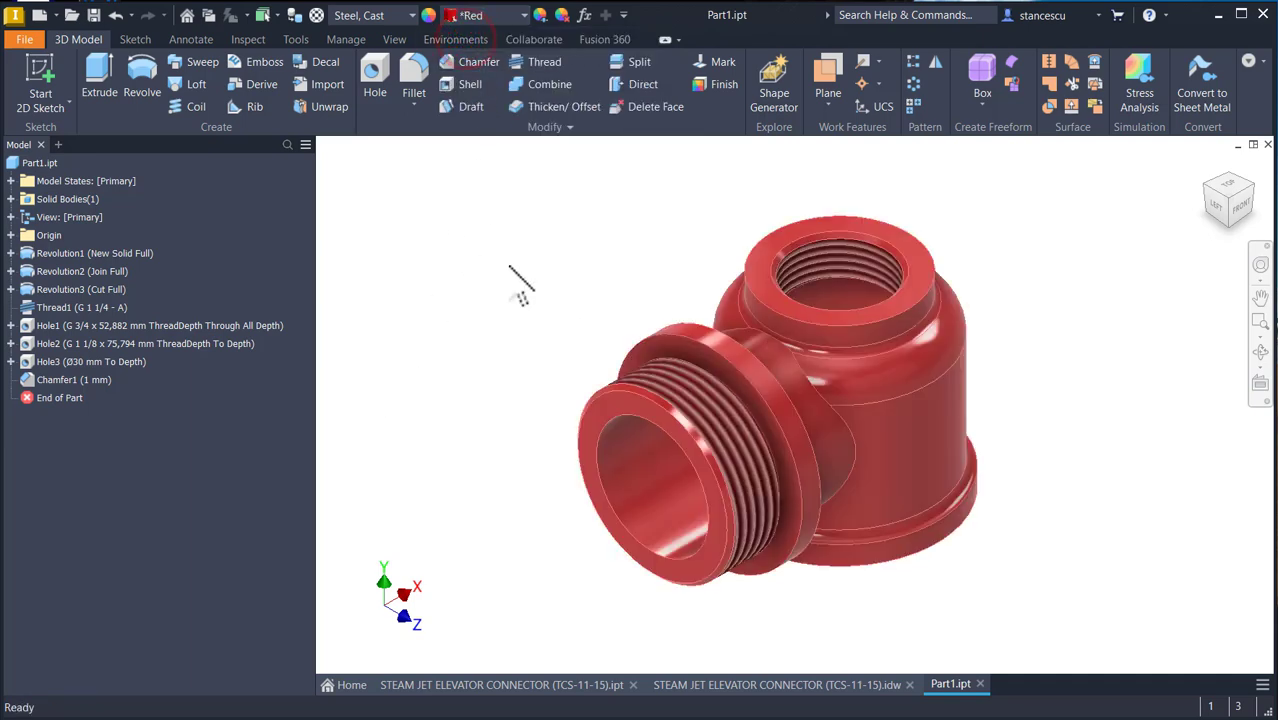